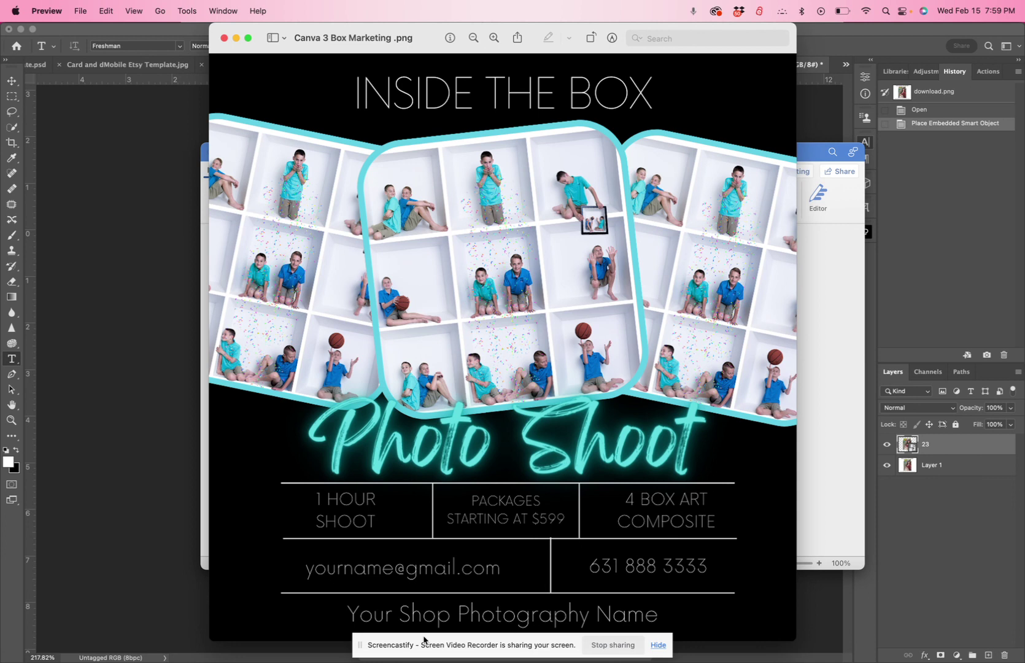
Step: Close the Canva 3 Box Marketing.png flyer image in Preview
click(224, 39)
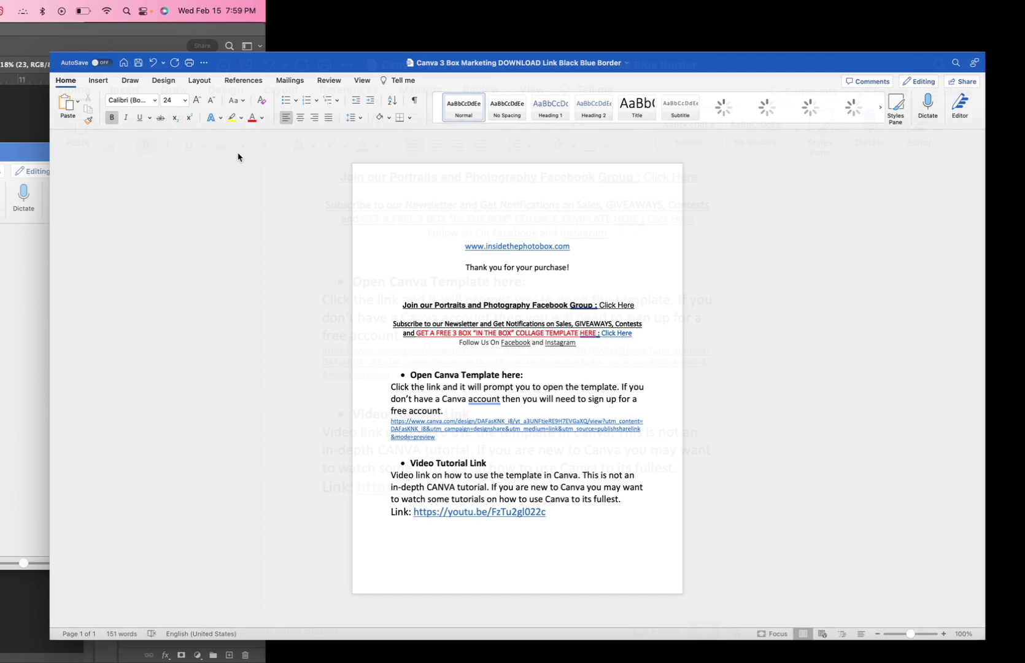
Step: Expand the Word instructions document to full screen and follow its Canva template link
click(236, 153)
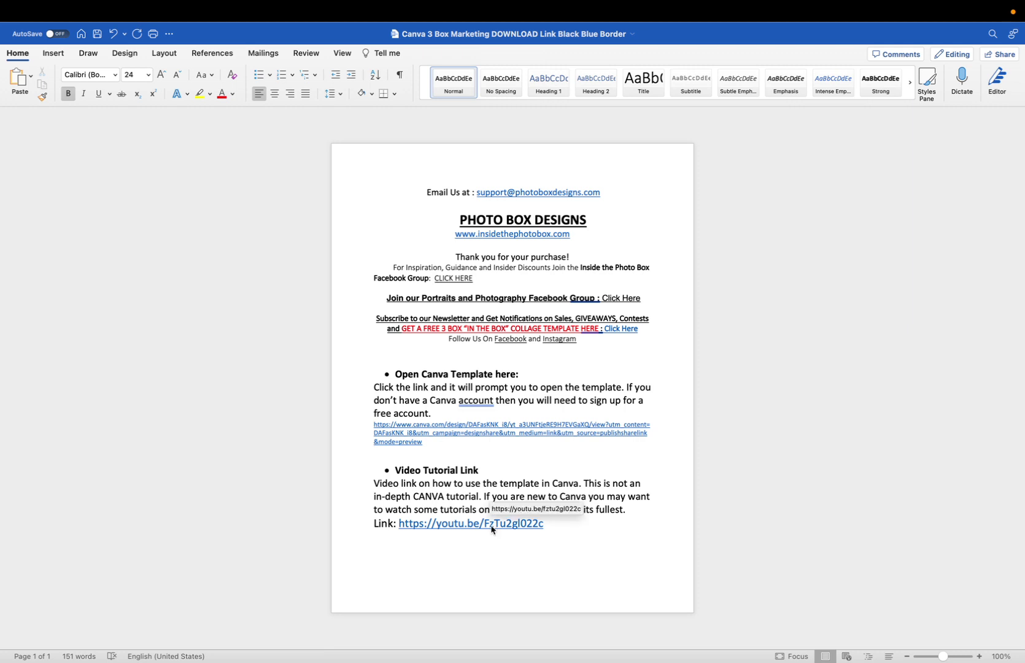
click(497, 433)
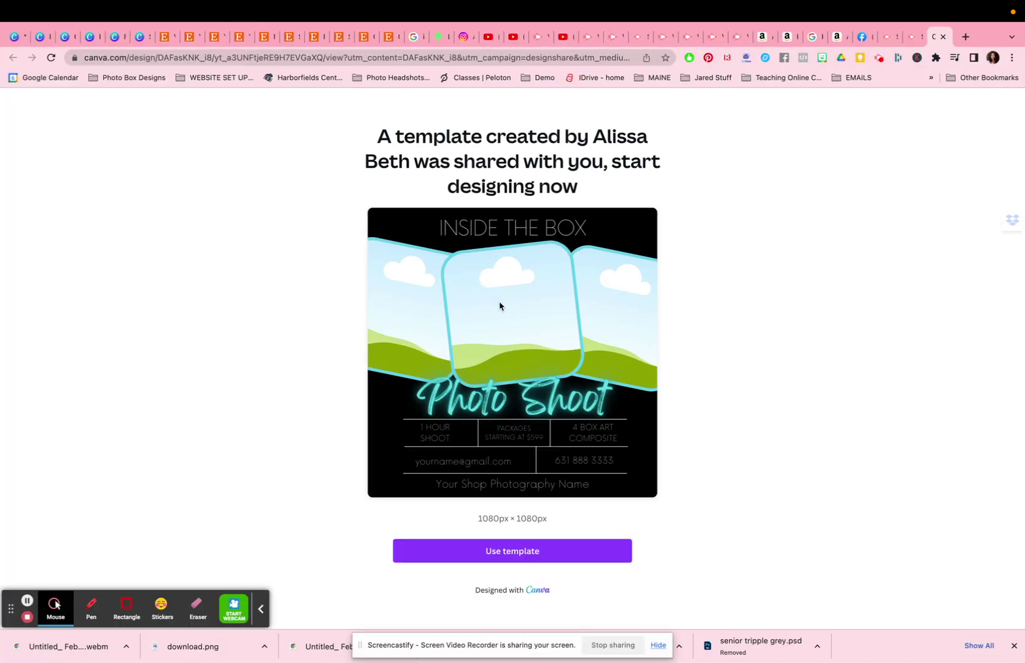
Step: Use the Inside the Box Photo Shoot template to make an editable copy in the Canva editor
click(484, 560)
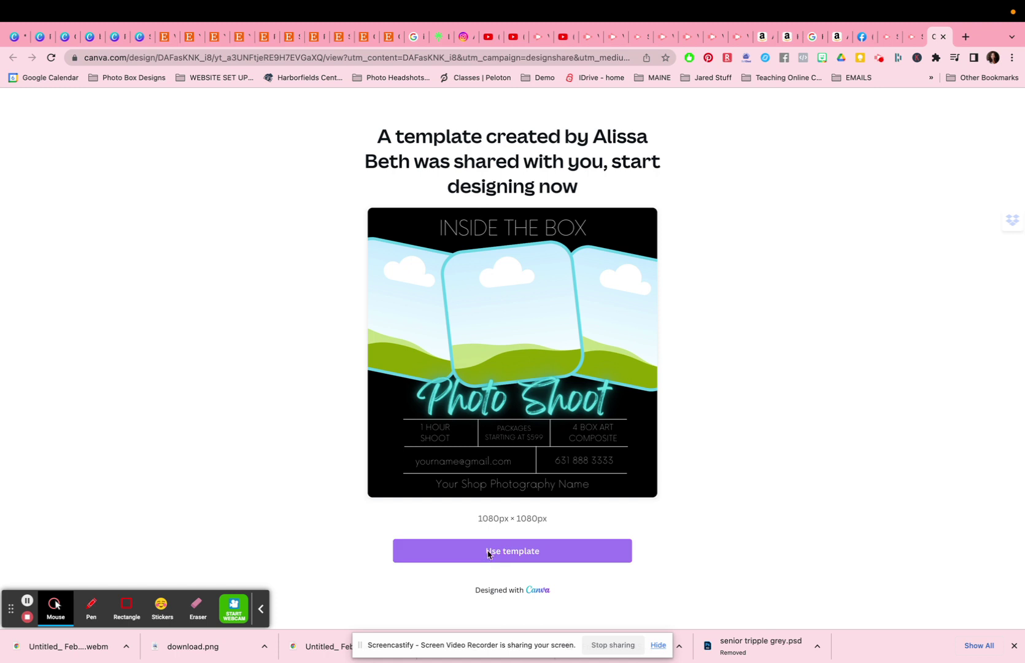
click(488, 553)
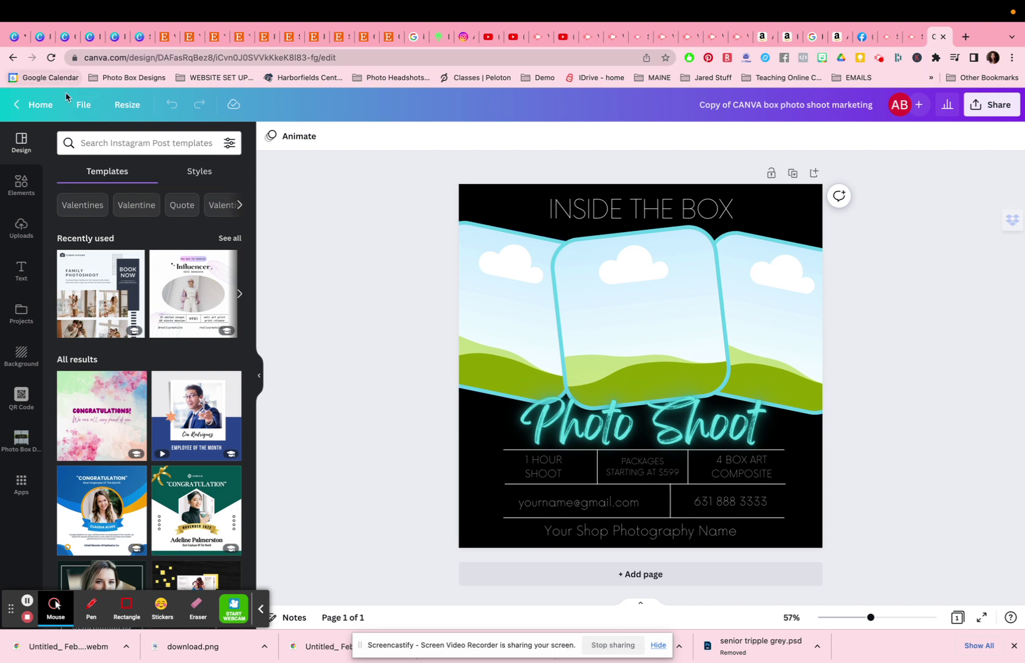
click(81, 104)
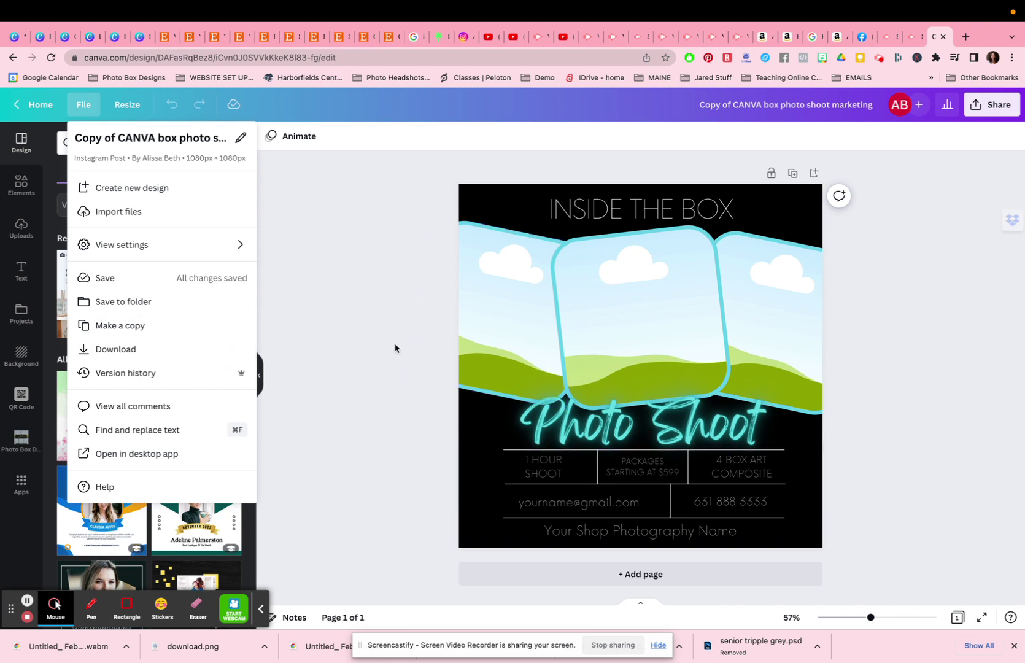
click(950, 327)
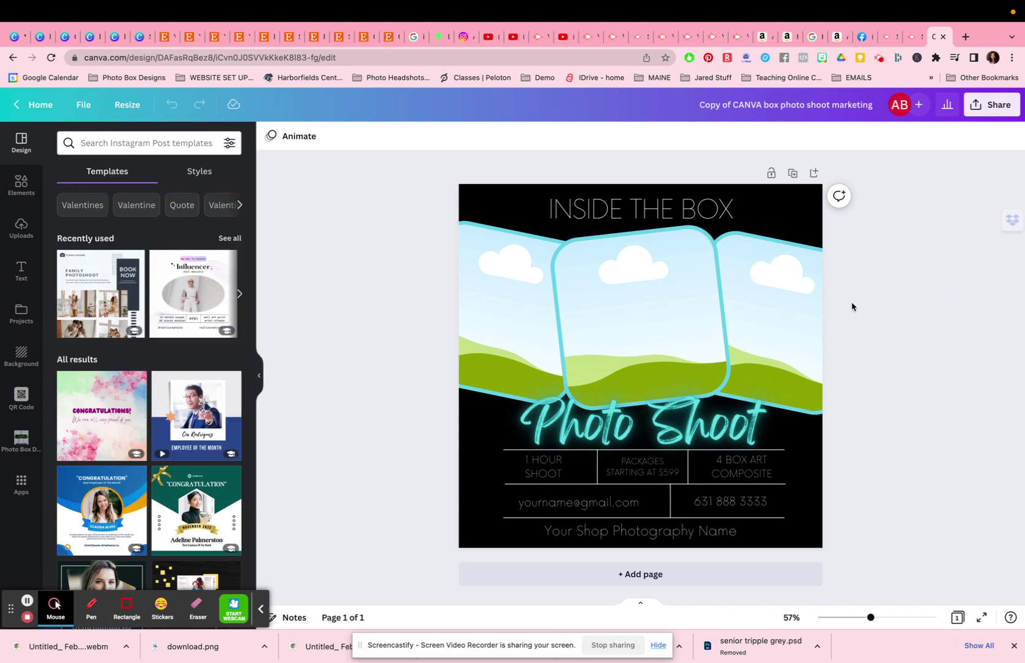
scroll(738, 325, up, 3)
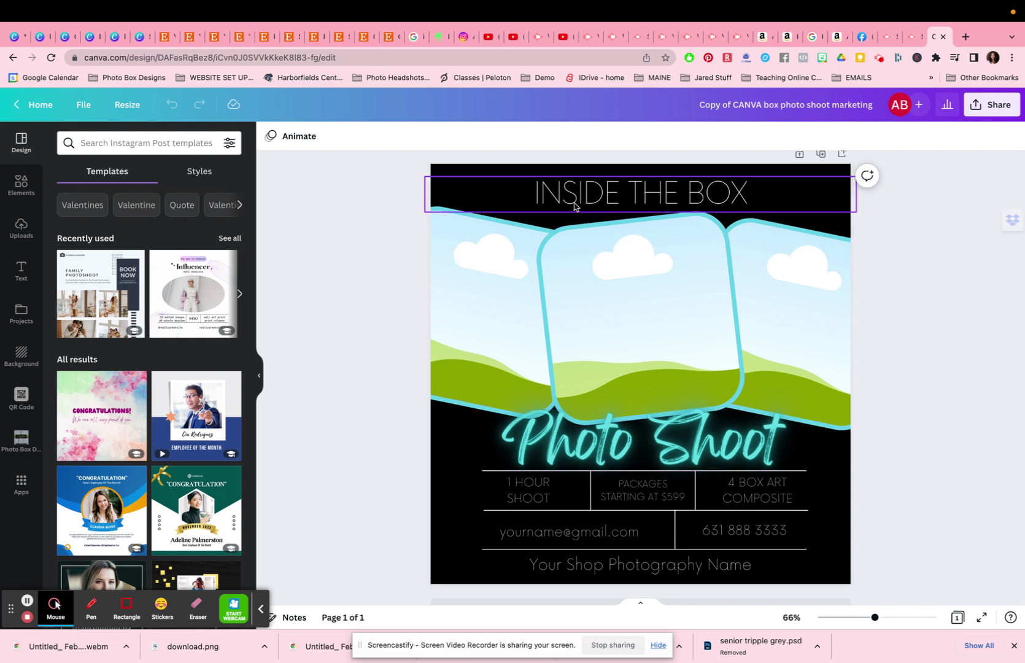
Step: Select the INSIDE THE BOX heading text box on the flyer
click(637, 200)
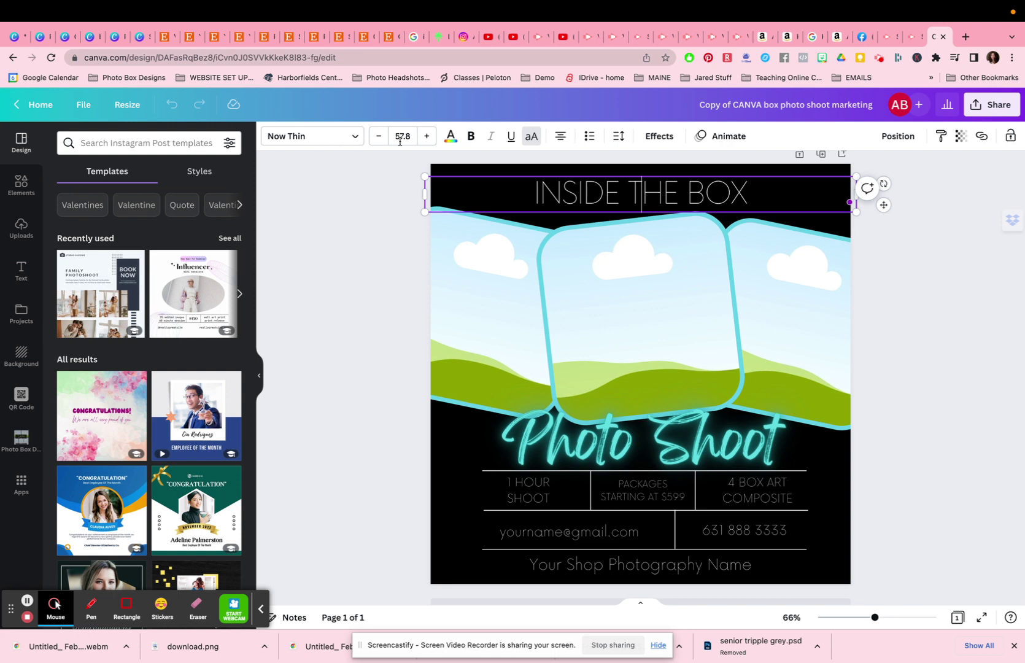
Step: Change the INSIDE THE BOX heading font, trying Arimo before settling on Cardo
click(360, 136)
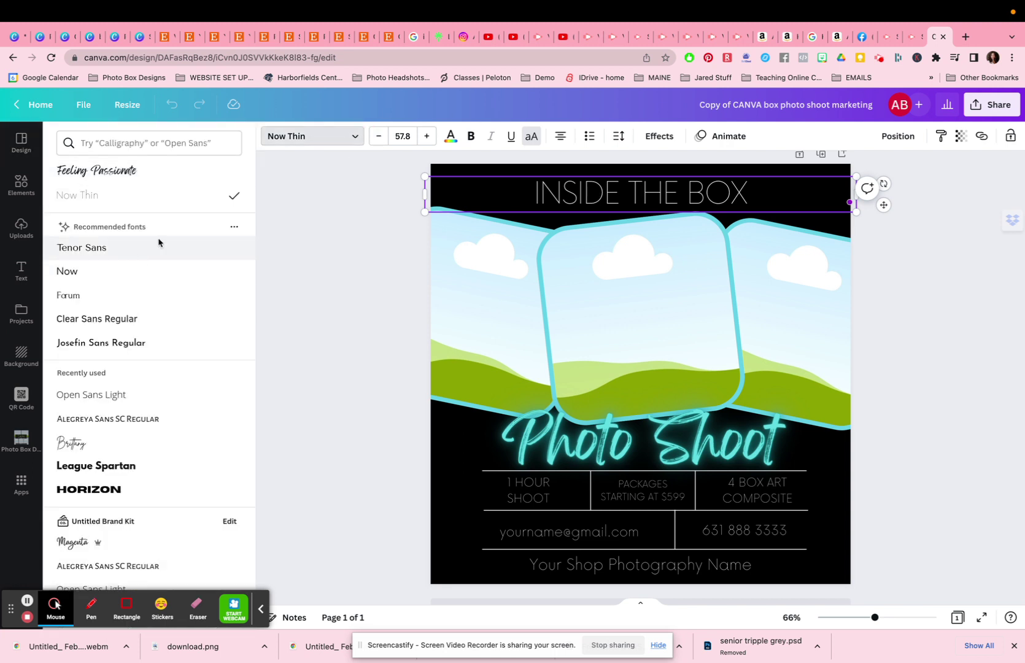
scroll(145, 412, down, 3)
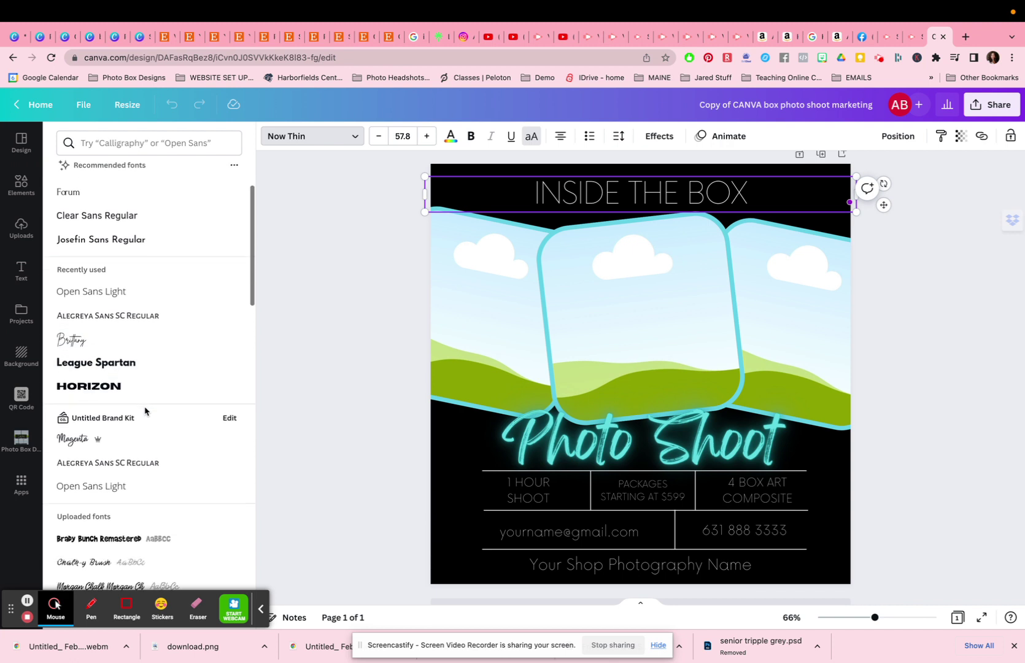
mouse_move(97, 441)
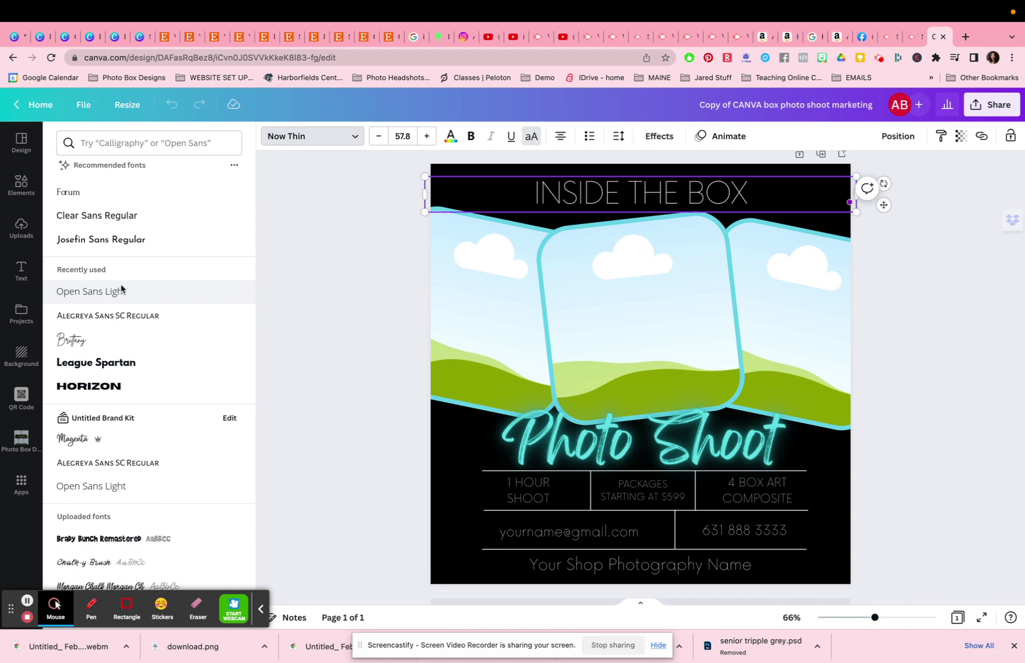
scroll(121, 288, down, 4)
scroll(122, 288, down, 7)
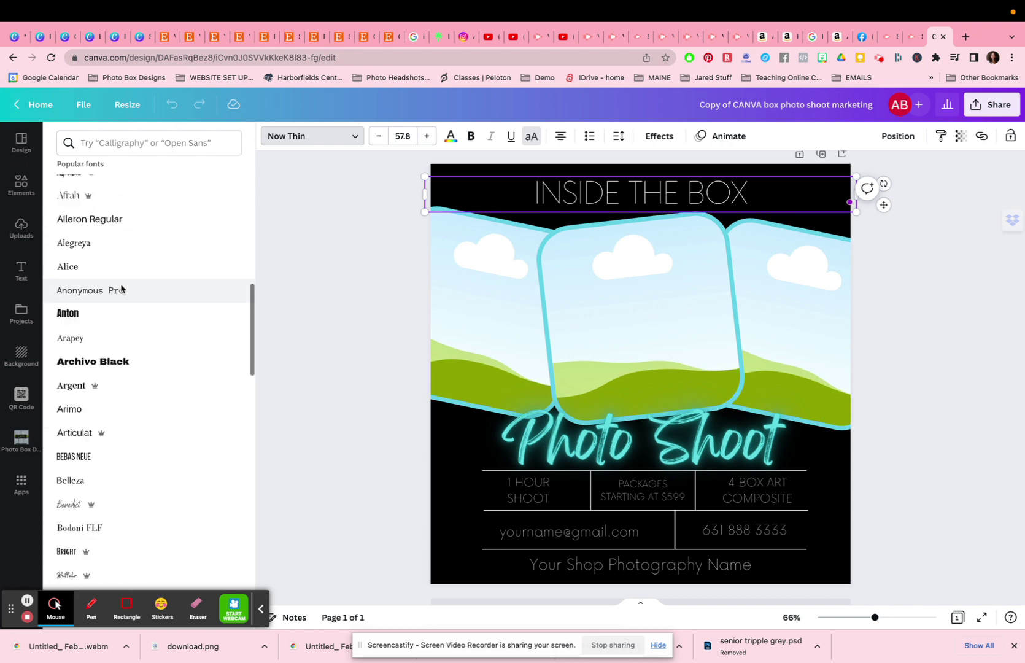
mouse_move(101, 311)
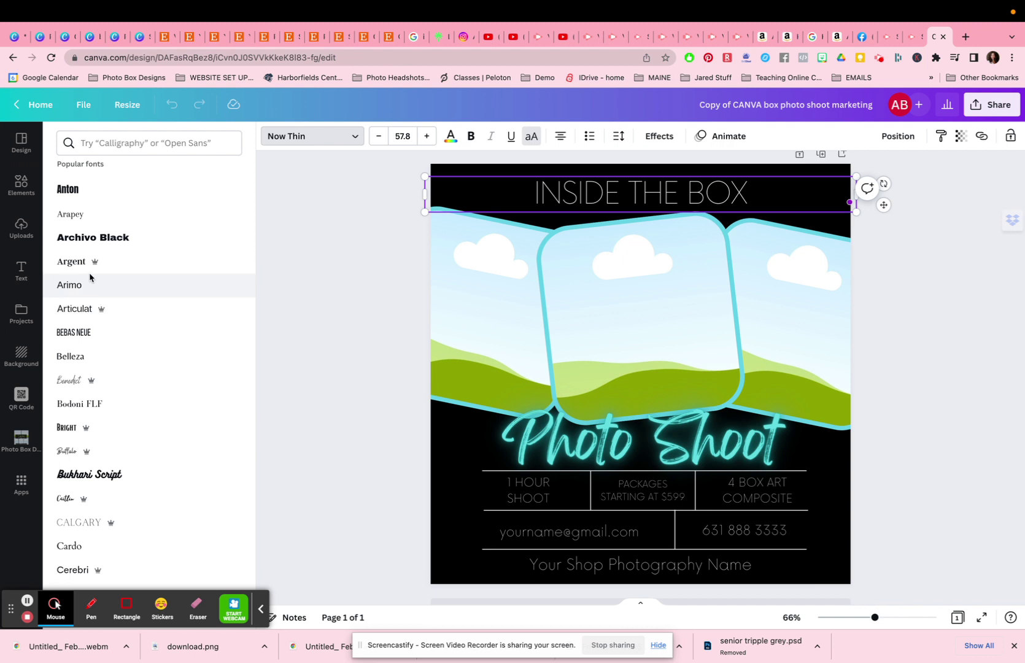
click(89, 284)
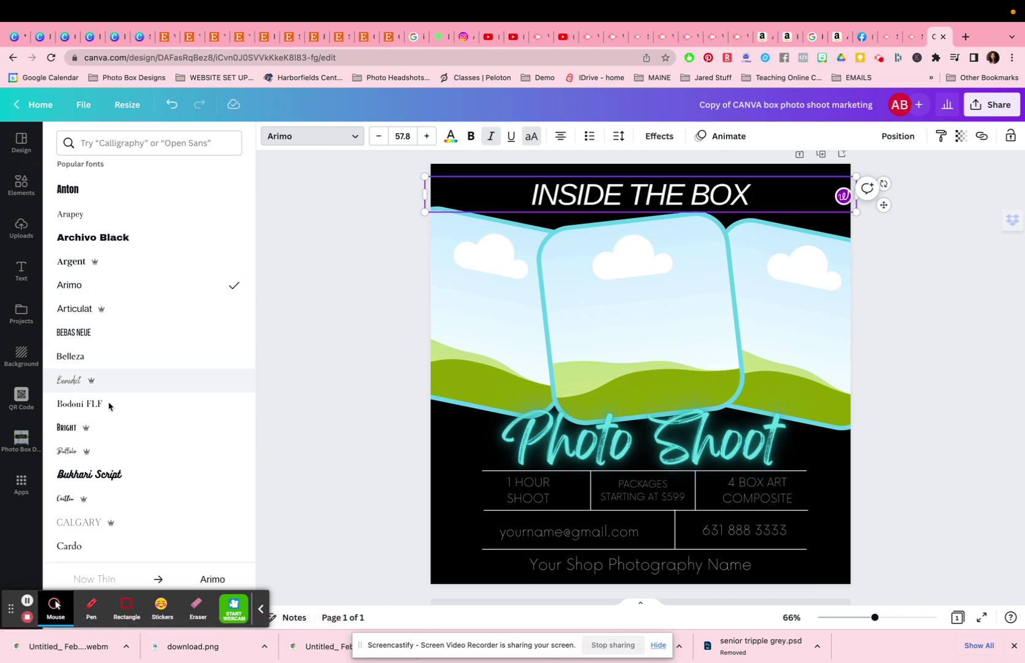
scroll(104, 389, down, 2)
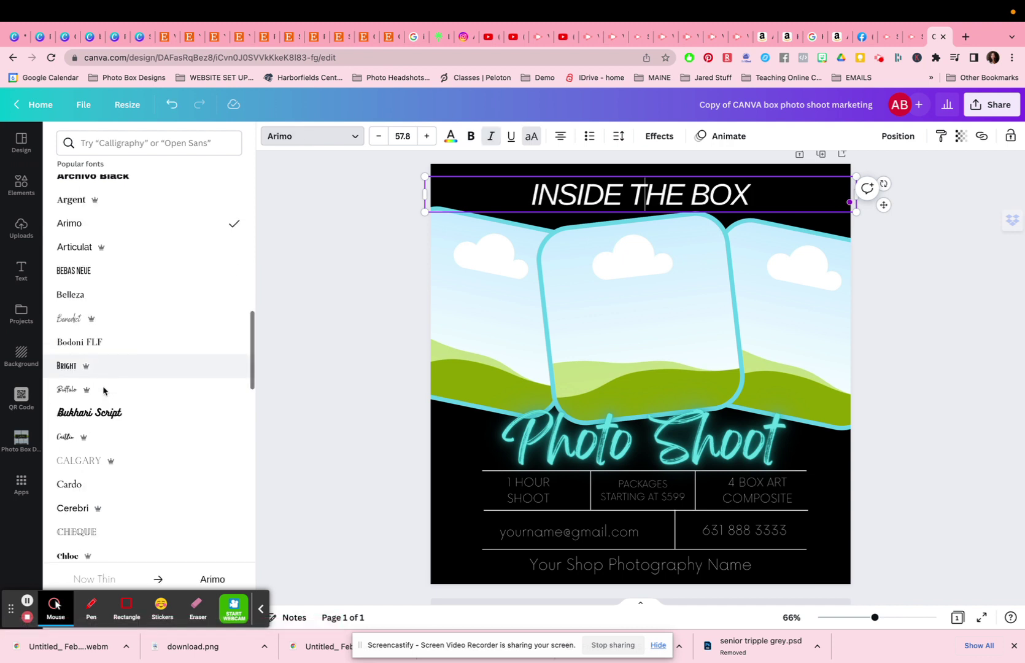
click(97, 476)
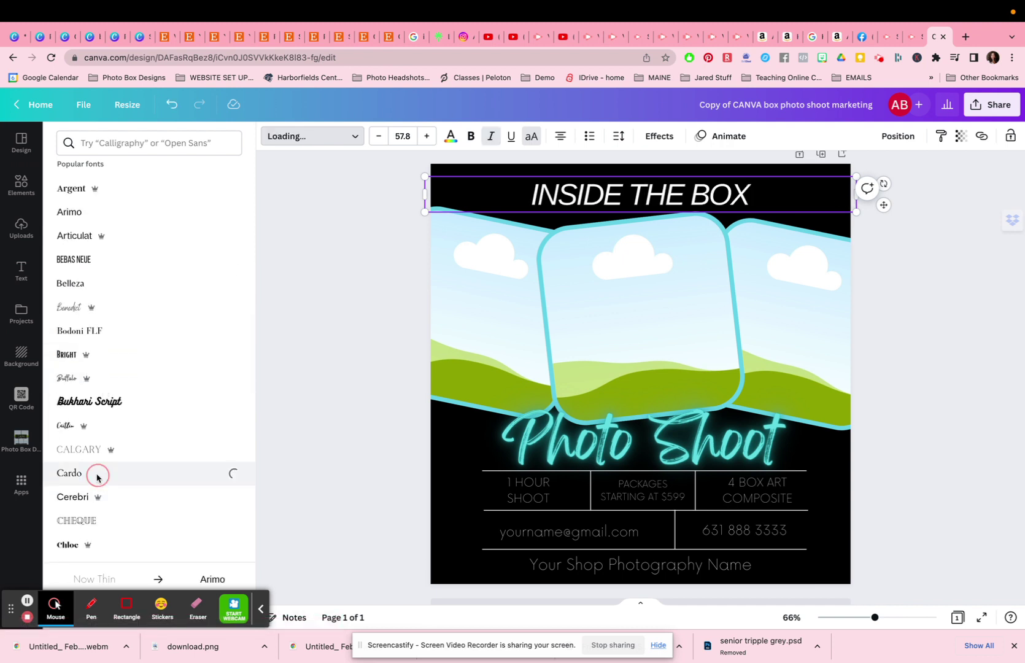
Step: Try orange and size 58.8 on the heading, undo back to white 57.8, then select the Photo Shoot title
click(452, 138)
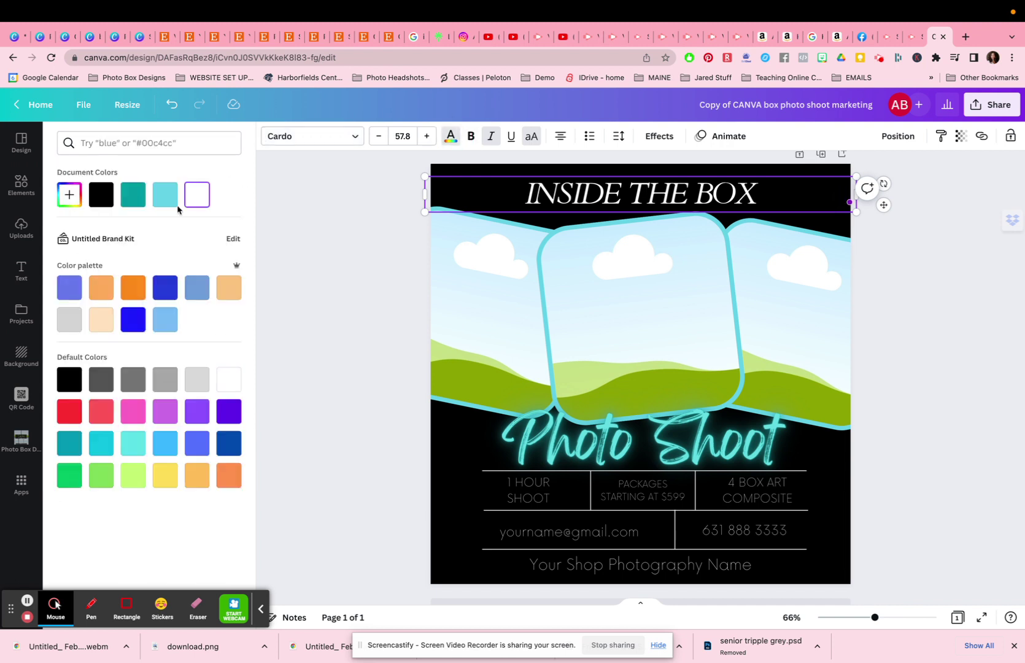
click(132, 288)
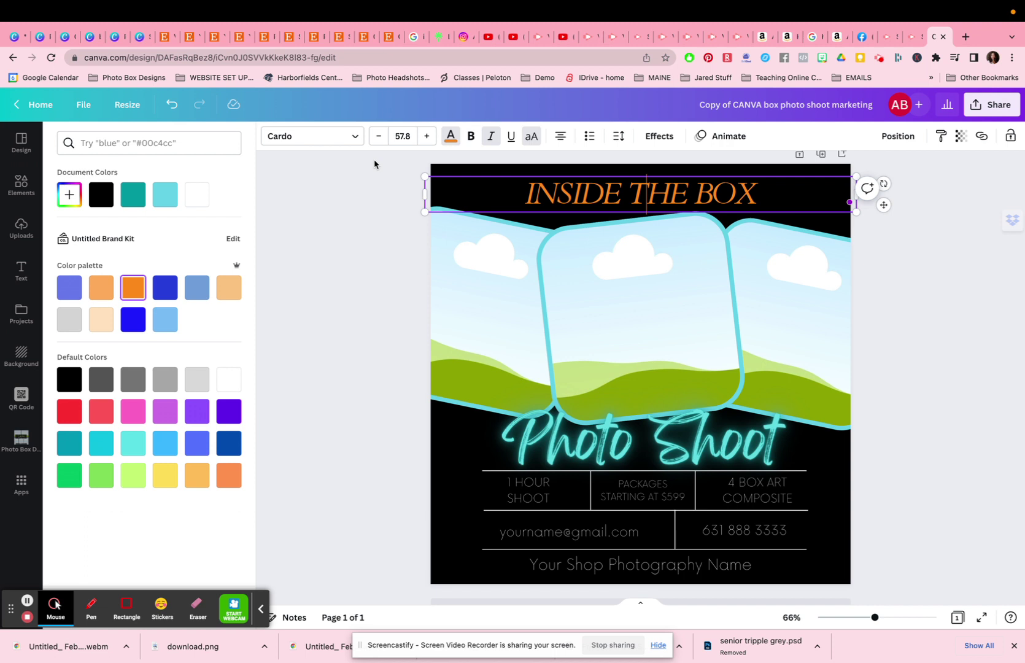
click(427, 138)
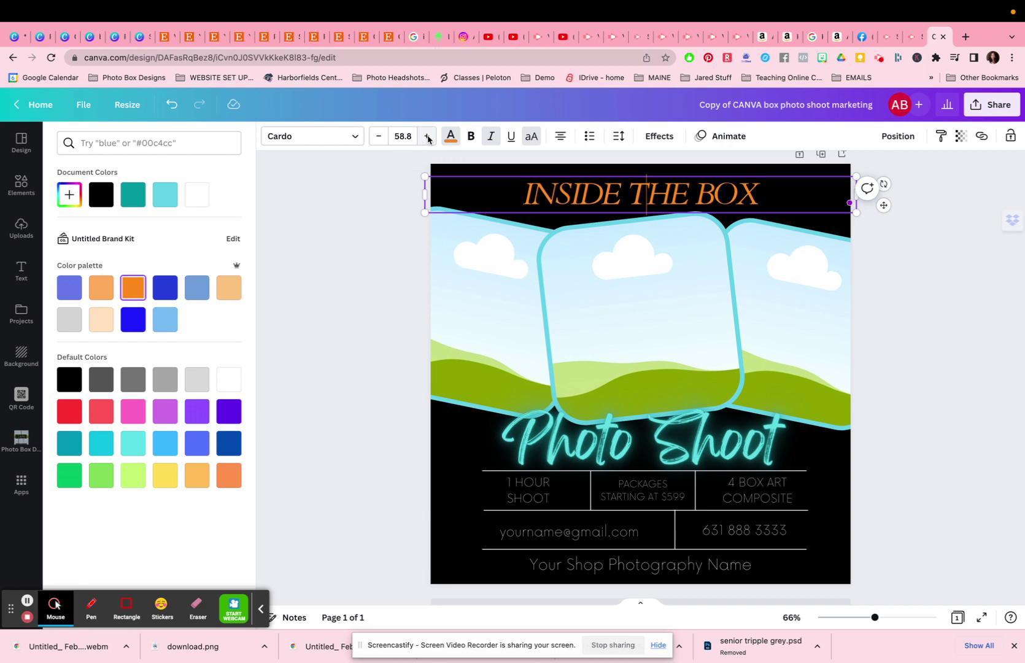
click(379, 136)
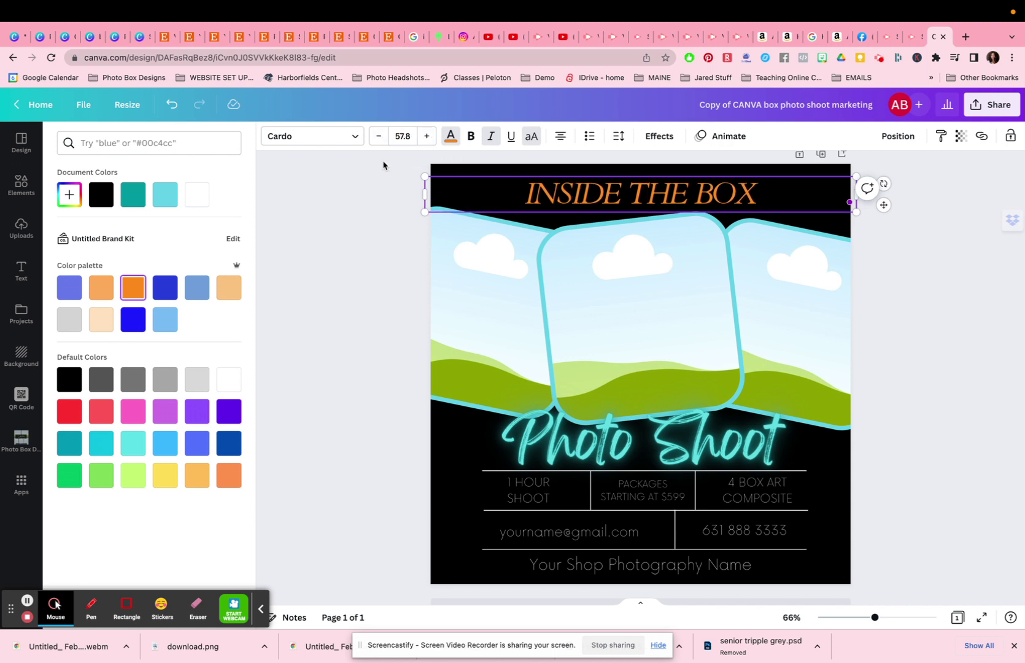
click(174, 106)
click(174, 106)
click(174, 106)
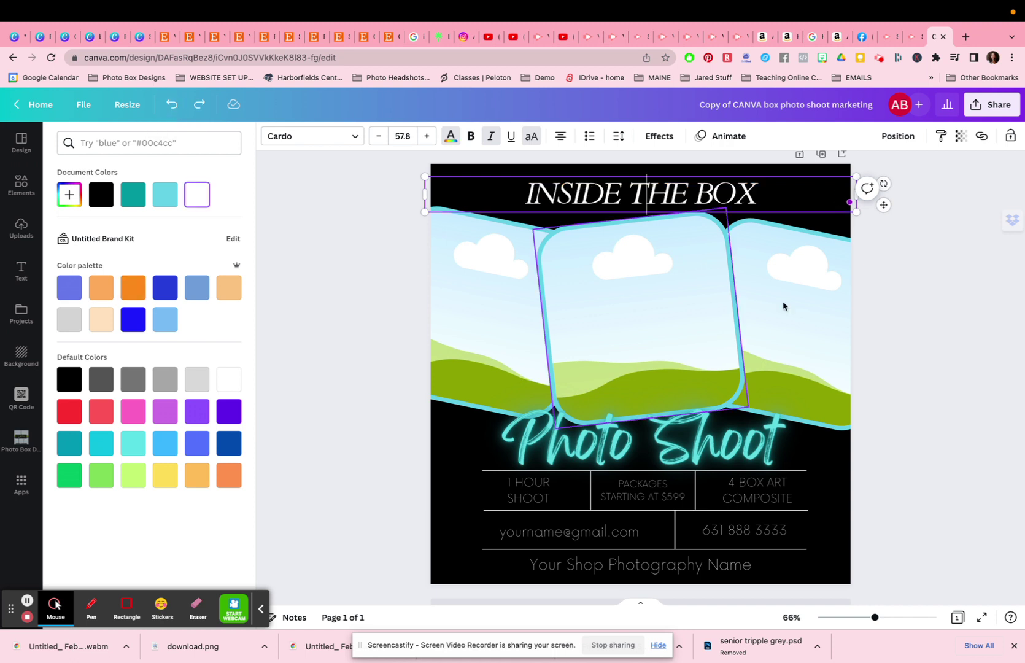
key(Escape)
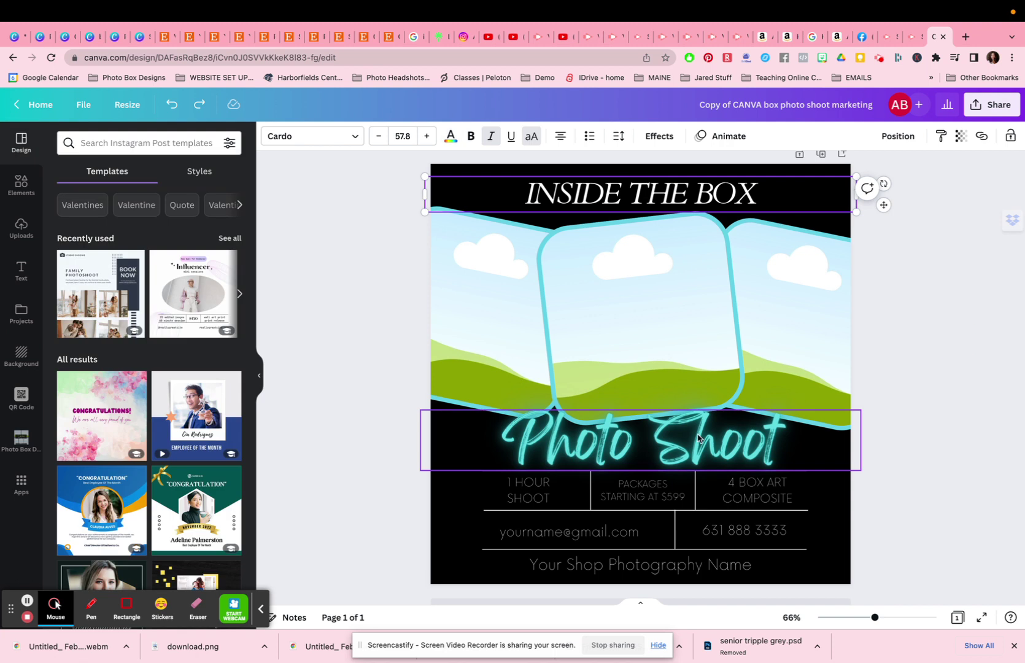
click(698, 438)
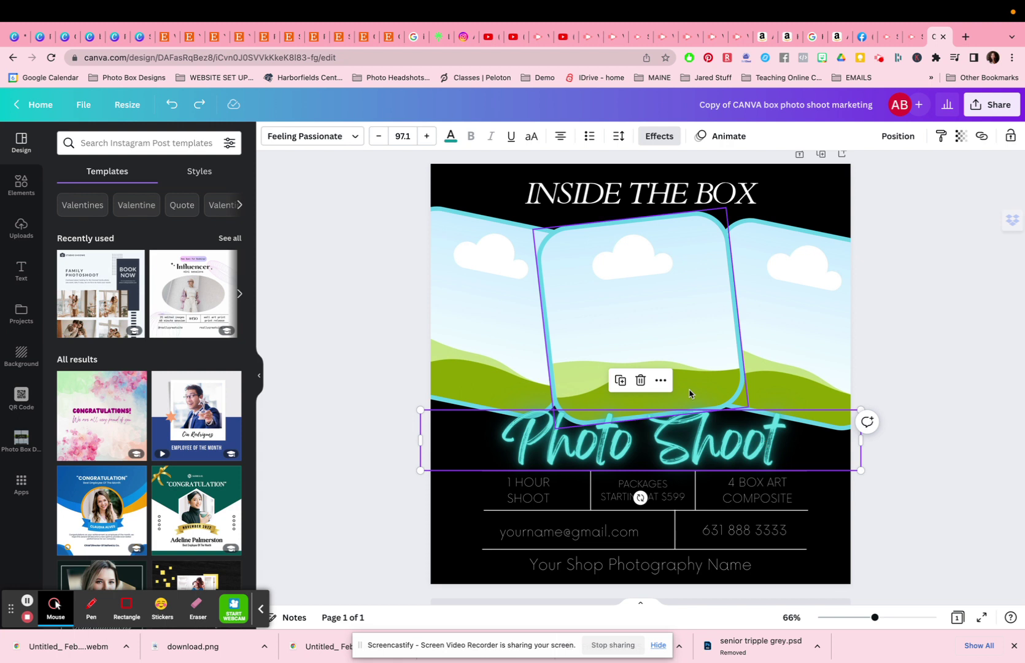
scroll(687, 392, down, 2)
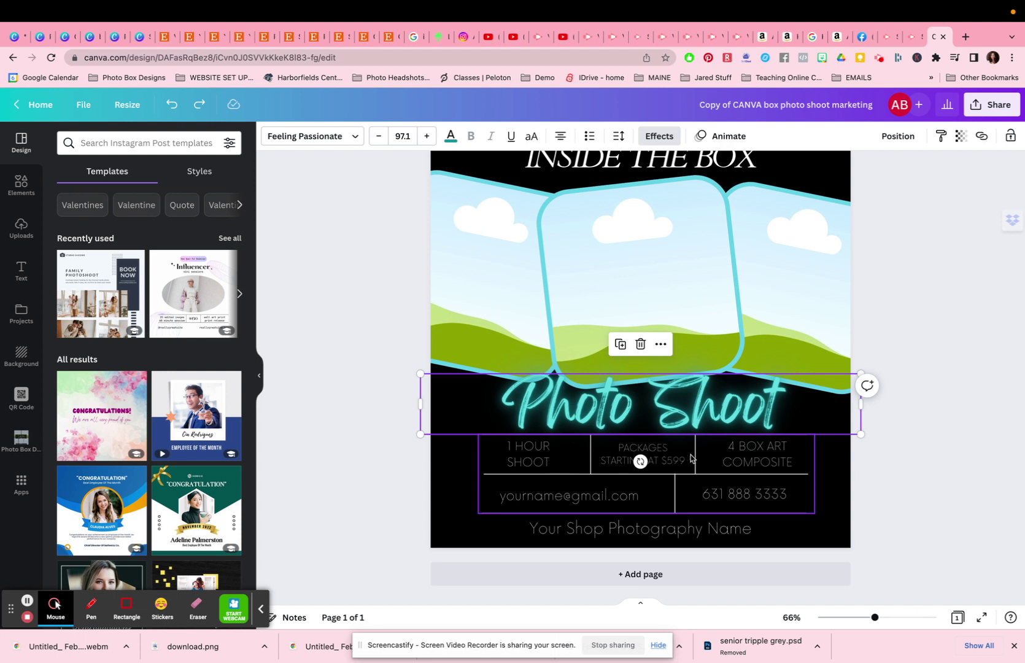
click(752, 473)
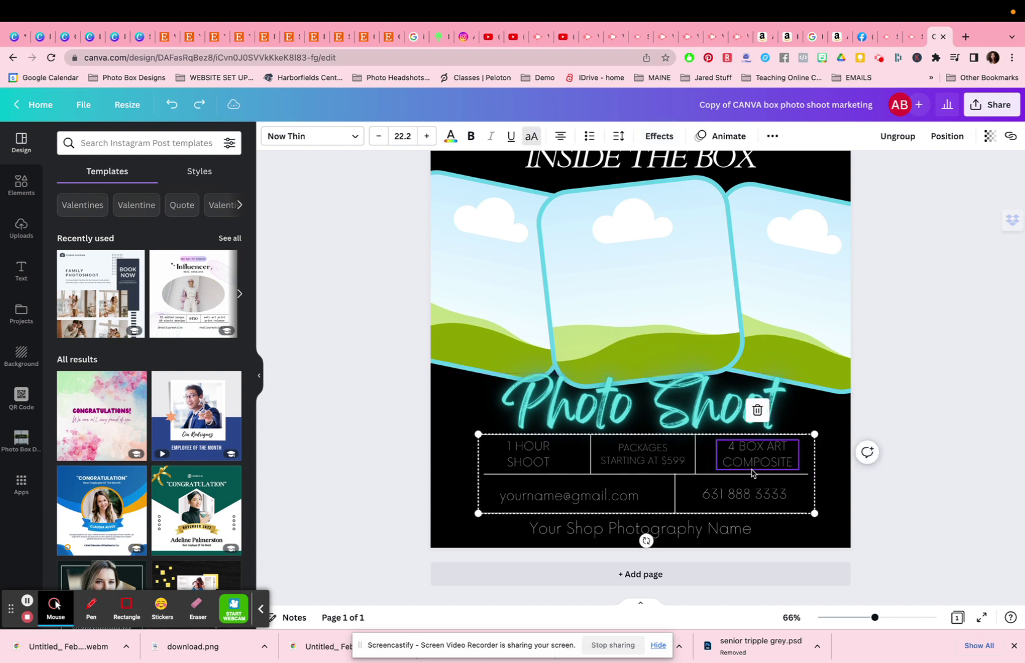
click(623, 457)
click(535, 462)
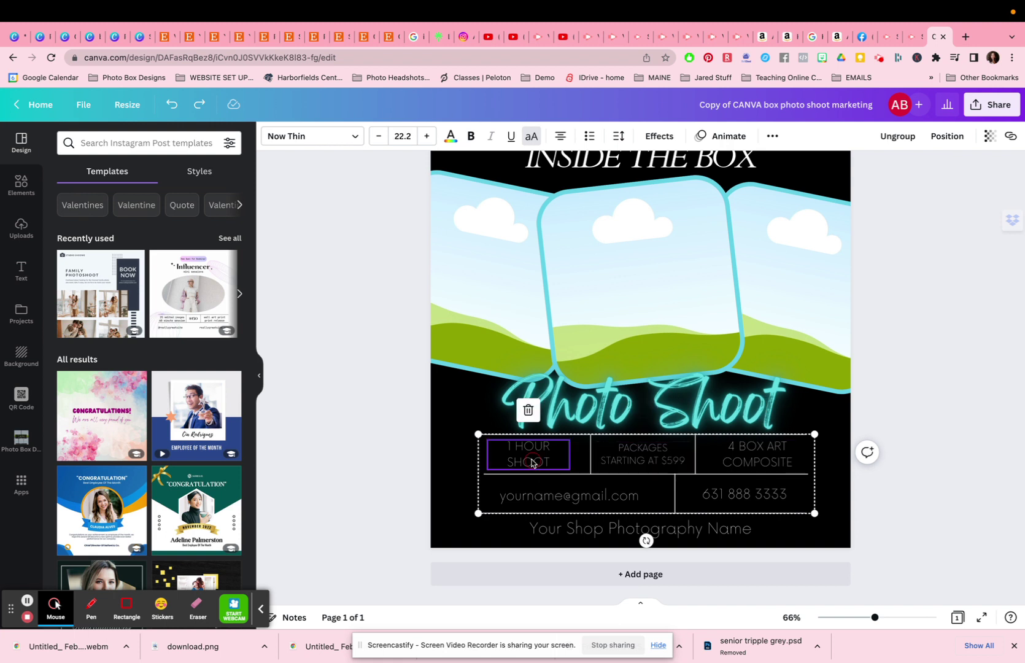
click(534, 496)
click(743, 500)
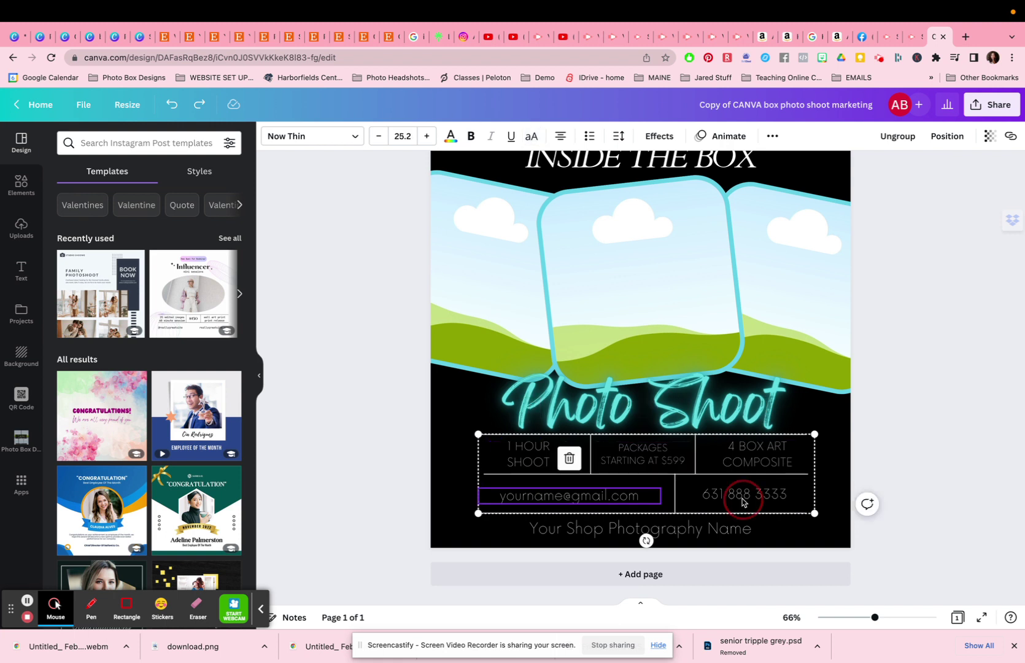
right_click(696, 496)
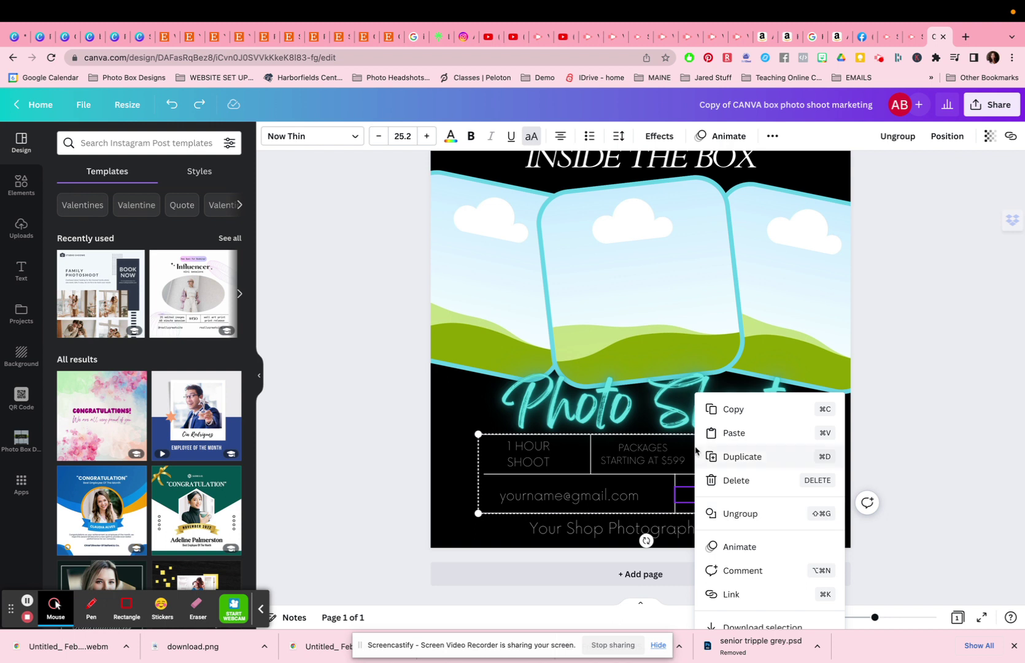
click(940, 439)
mouse_move(656, 472)
mouse_down()
mouse_move(703, 471)
mouse_move(651, 469)
mouse_move(673, 470)
mouse_up()
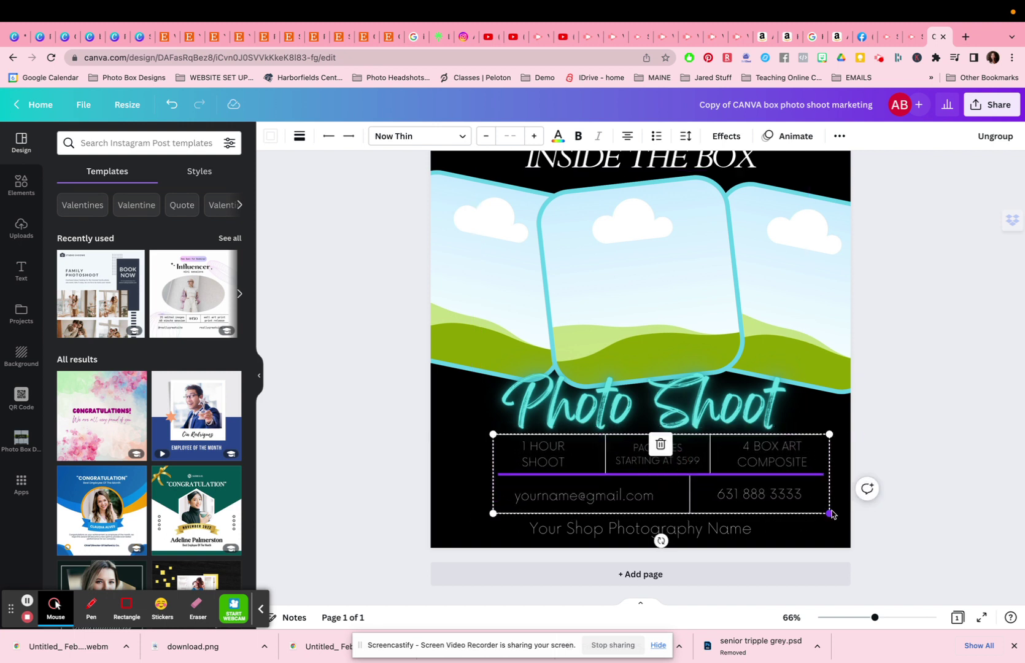
mouse_move(831, 514)
mouse_down()
mouse_move(786, 496)
mouse_move(821, 516)
mouse_up()
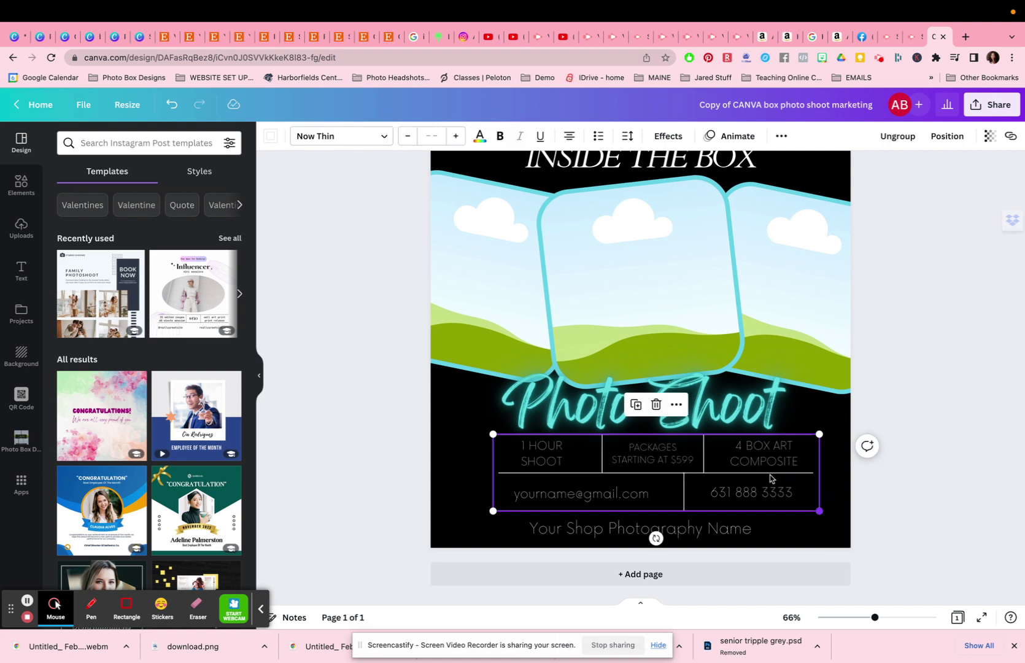
click(170, 108)
click(170, 108)
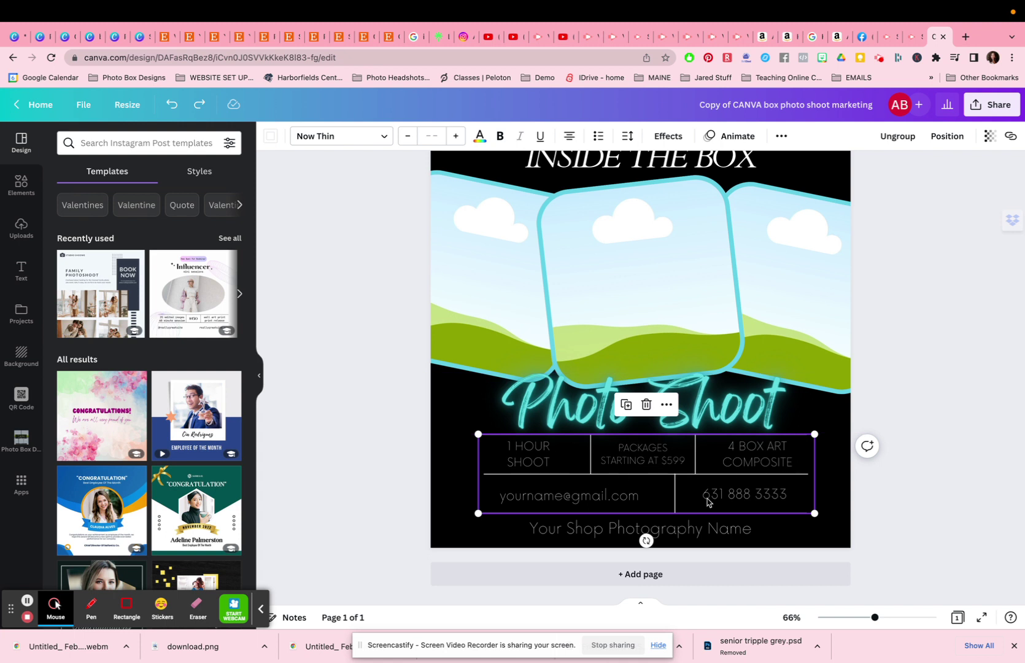
click(647, 406)
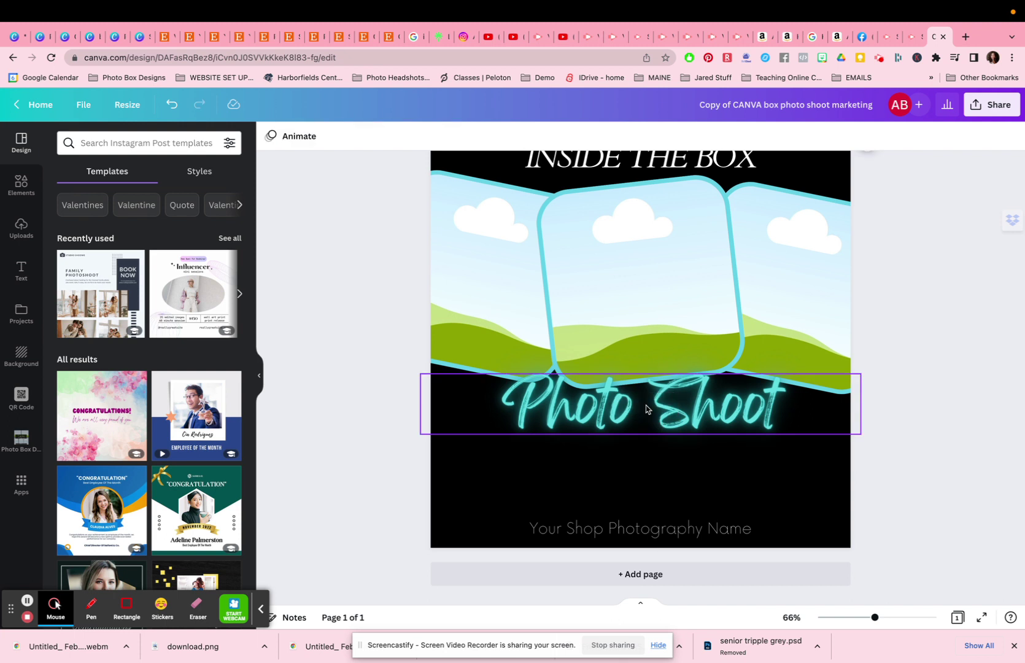
scroll(646, 410, up, 2)
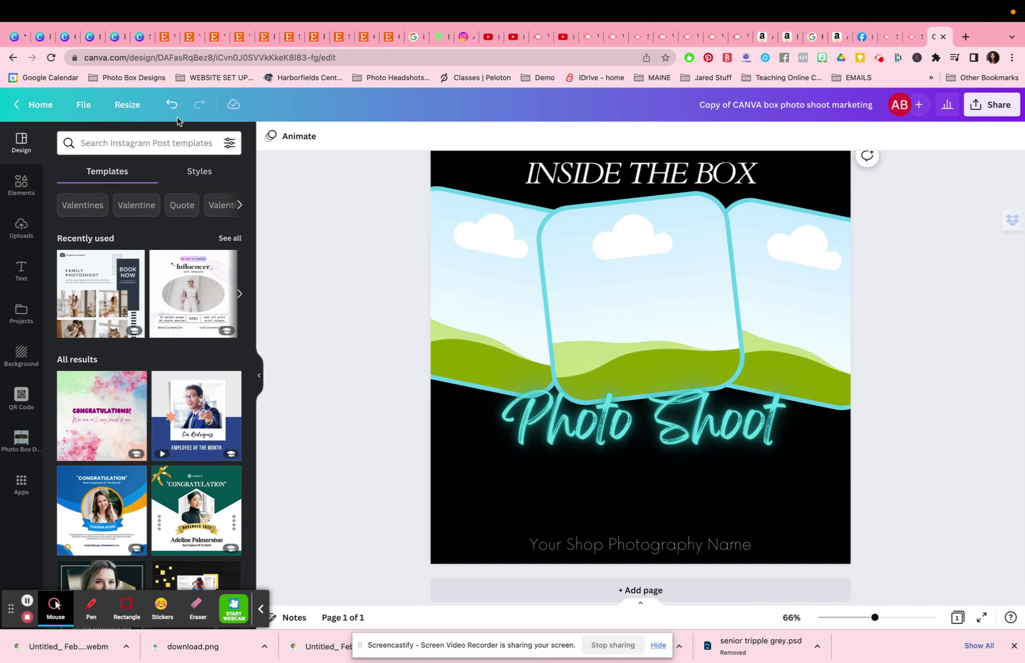
click(170, 106)
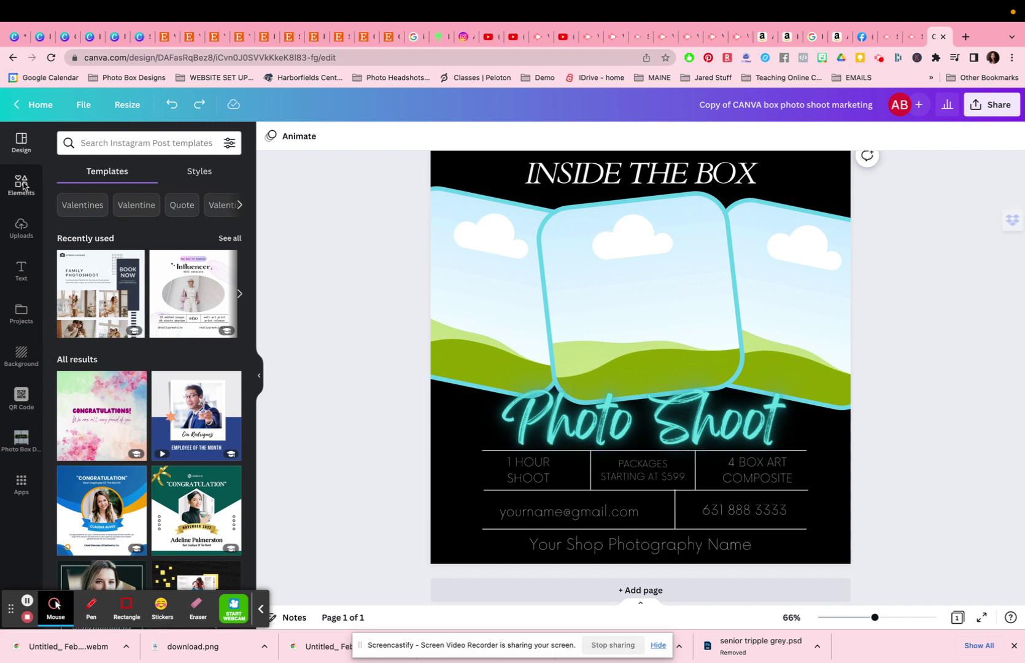
click(17, 233)
Step: Browse Pictures > Photography > Inside the Box and attempt to upload the holiday collage image
scroll(117, 319, down, 1)
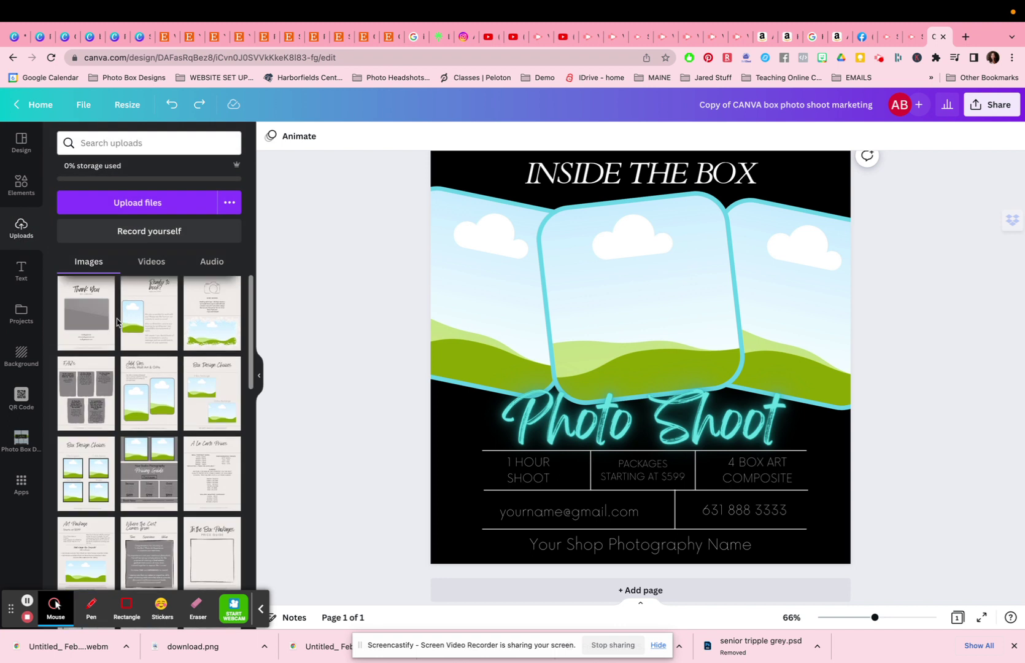
scroll(117, 319, up, 1)
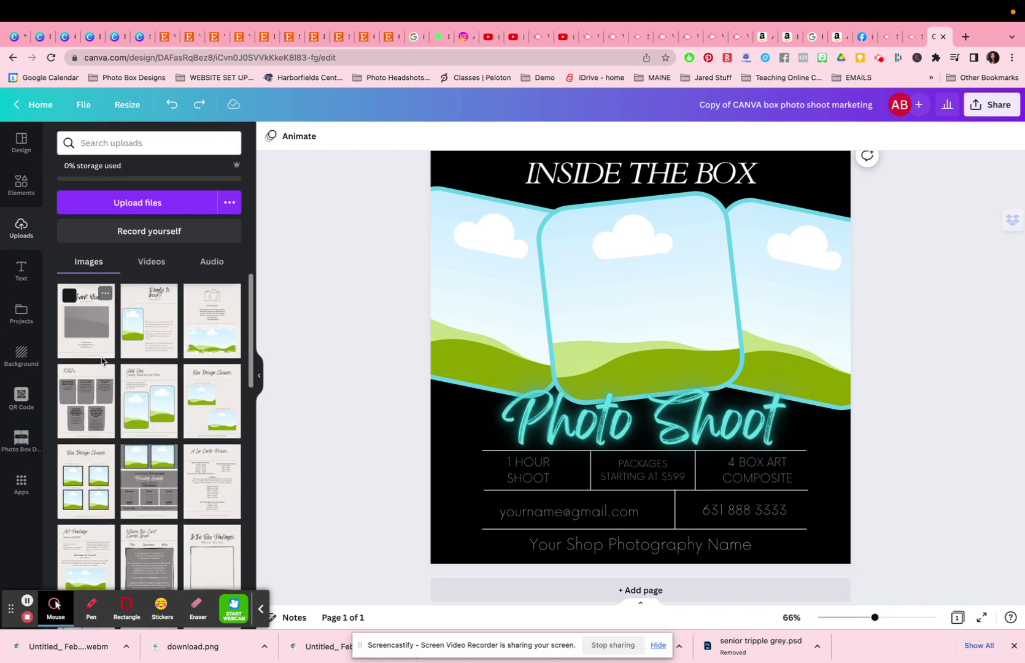
scroll(102, 361, down, 1)
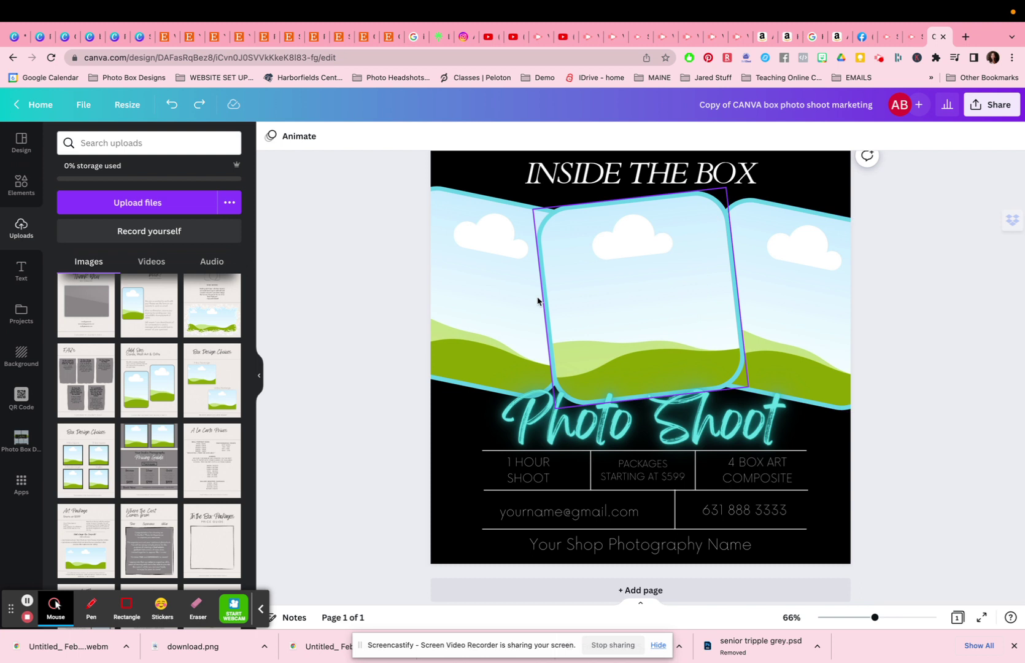
click(131, 205)
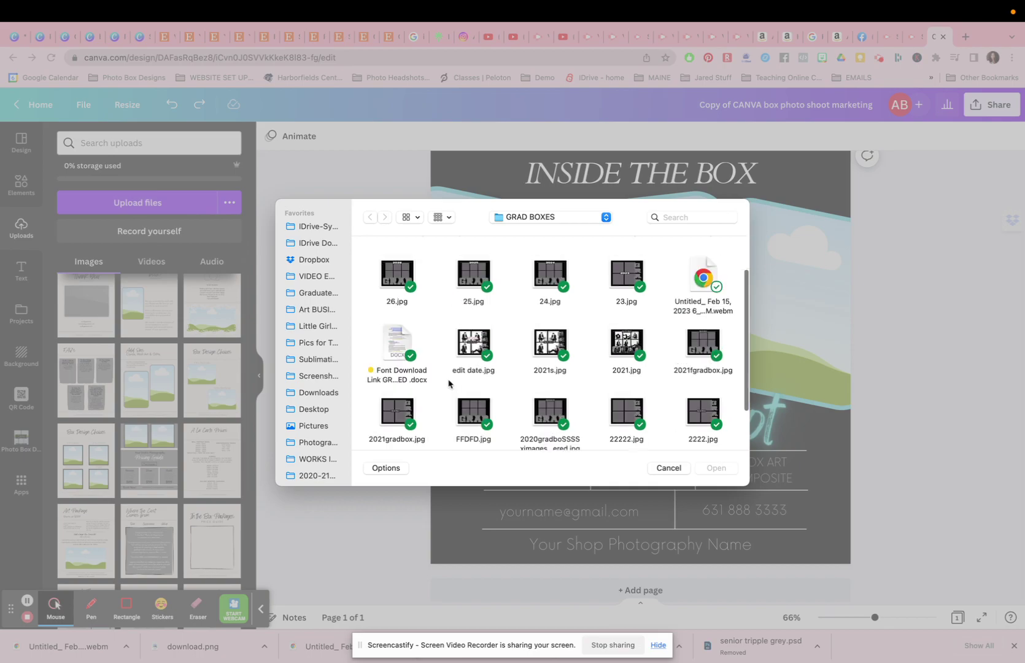
scroll(449, 384, down, 1)
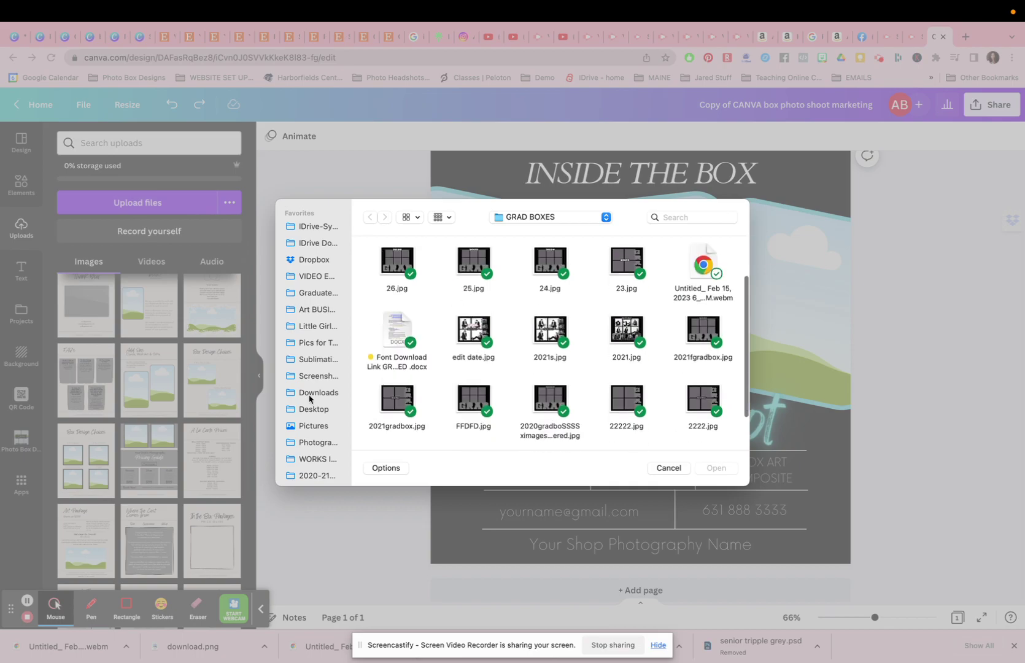
click(312, 427)
click(311, 440)
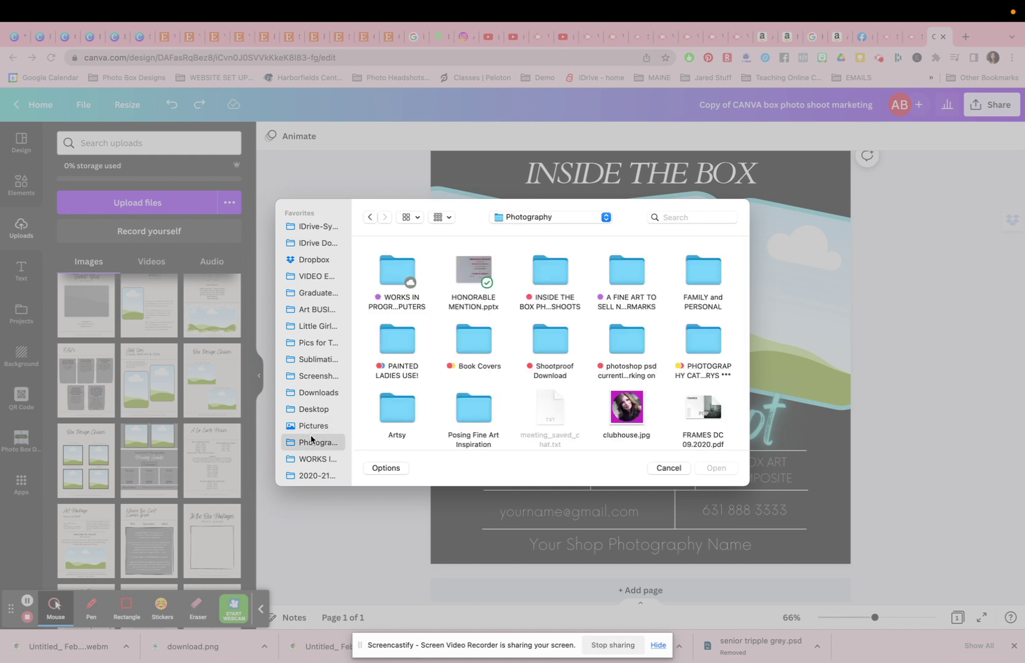
scroll(522, 301, down, 2)
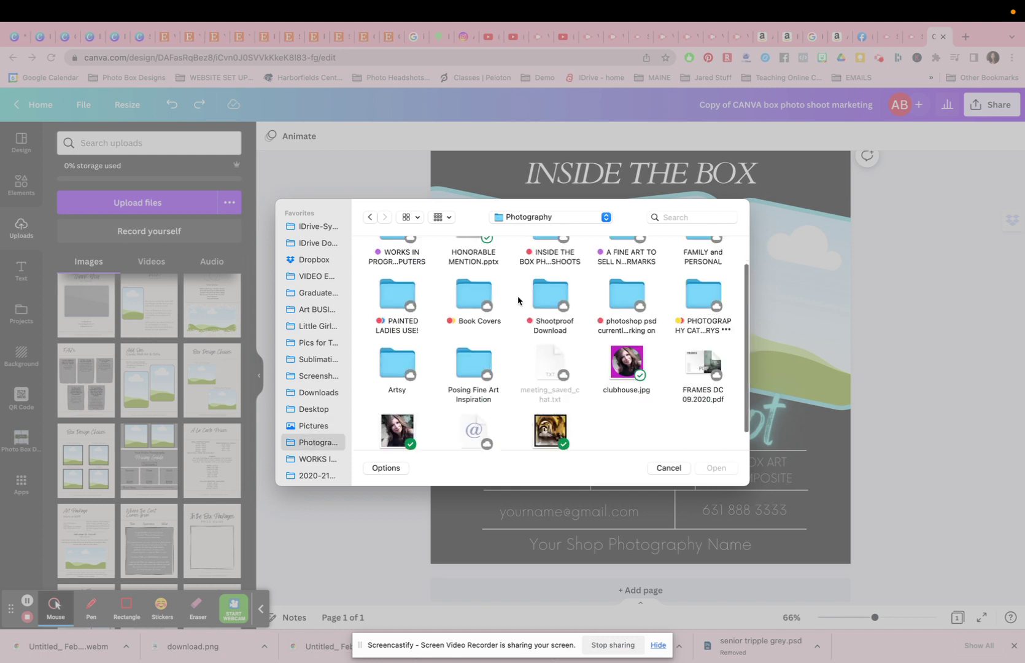
scroll(531, 286, up, 2)
double_click(543, 272)
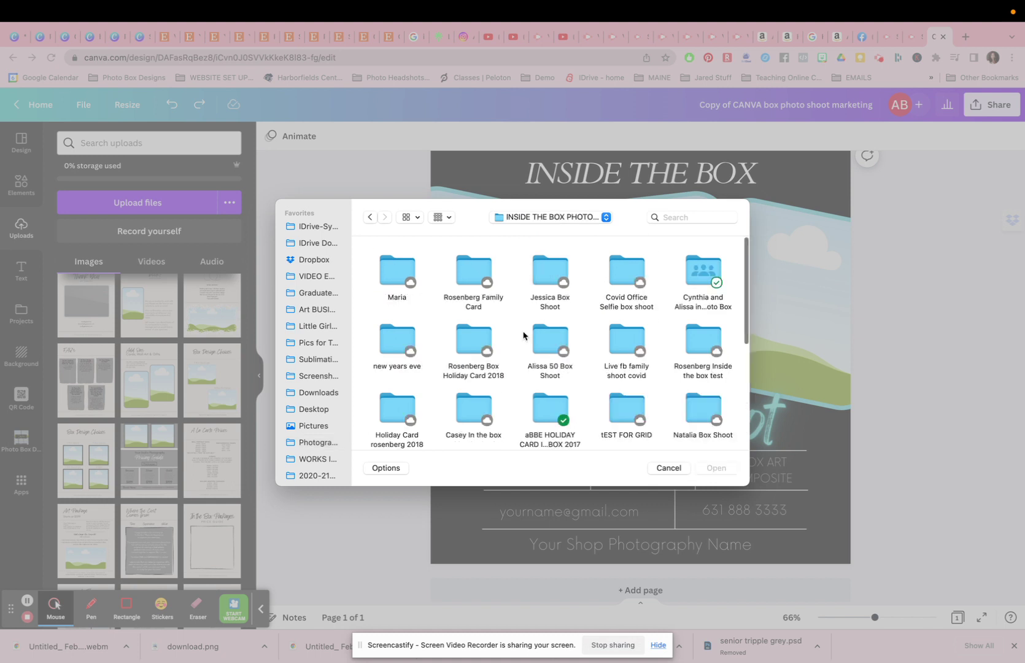
scroll(522, 344, down, 4)
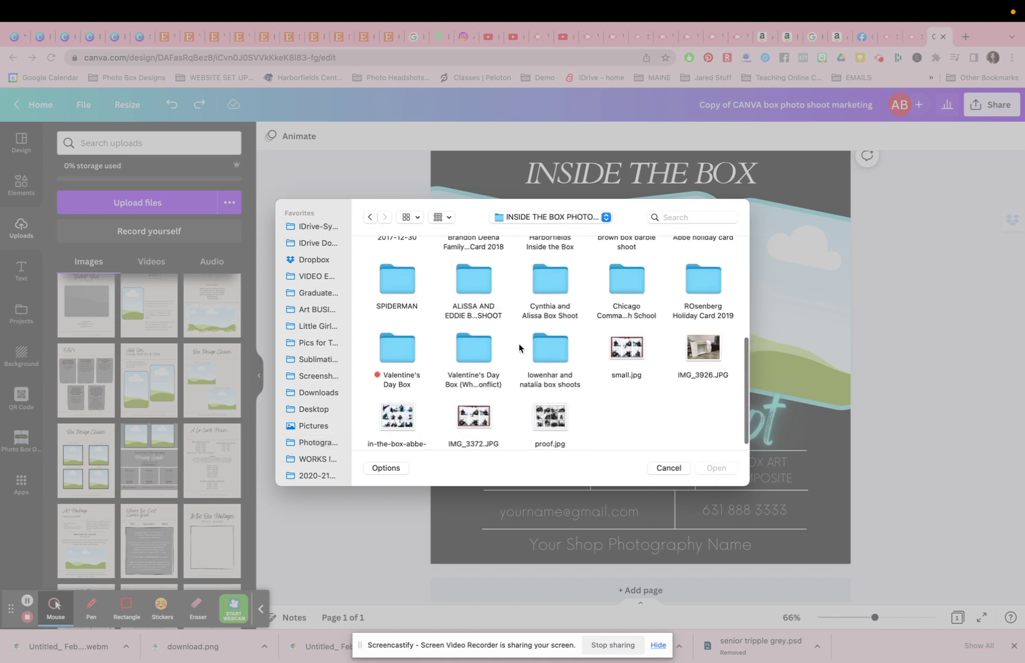
click(393, 399)
click(716, 469)
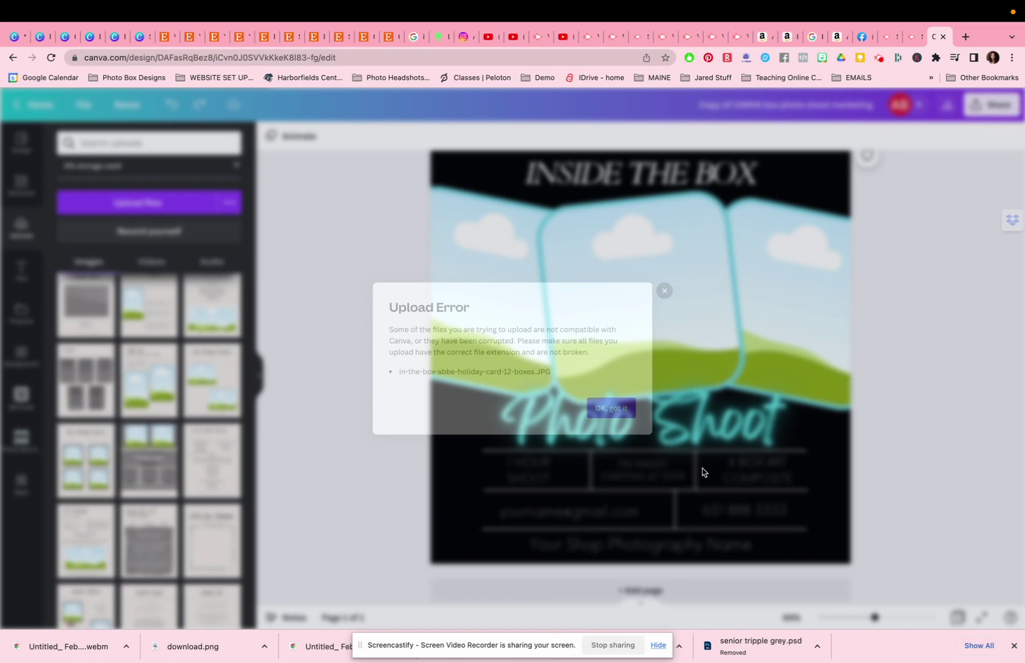
click(625, 415)
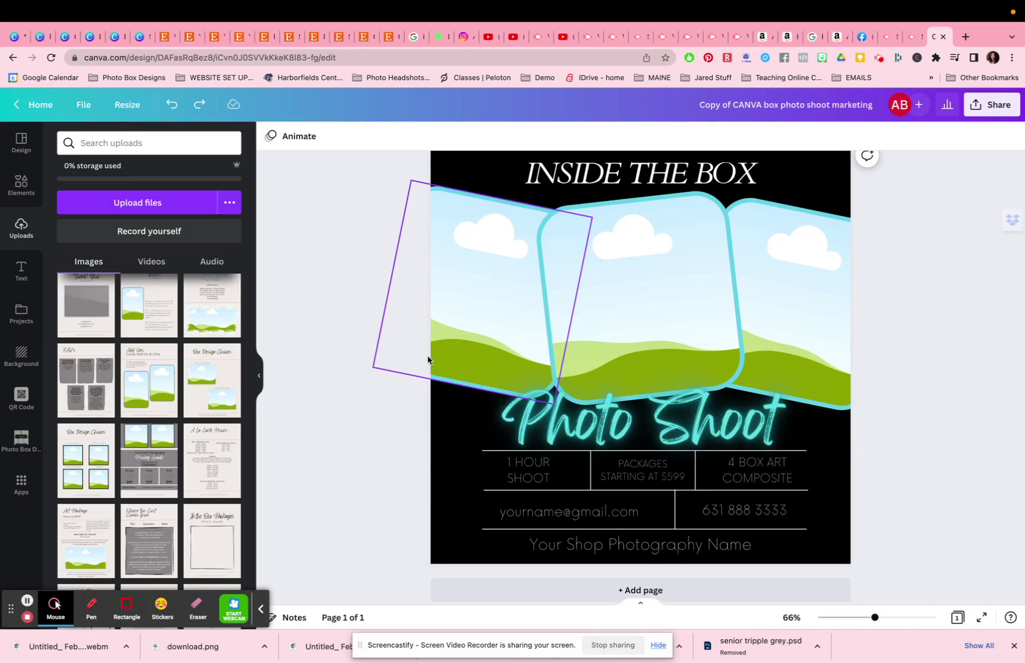
Step: Make the collage JPG available offline and upload it again successfully
click(138, 213)
scroll(421, 412, down, 5)
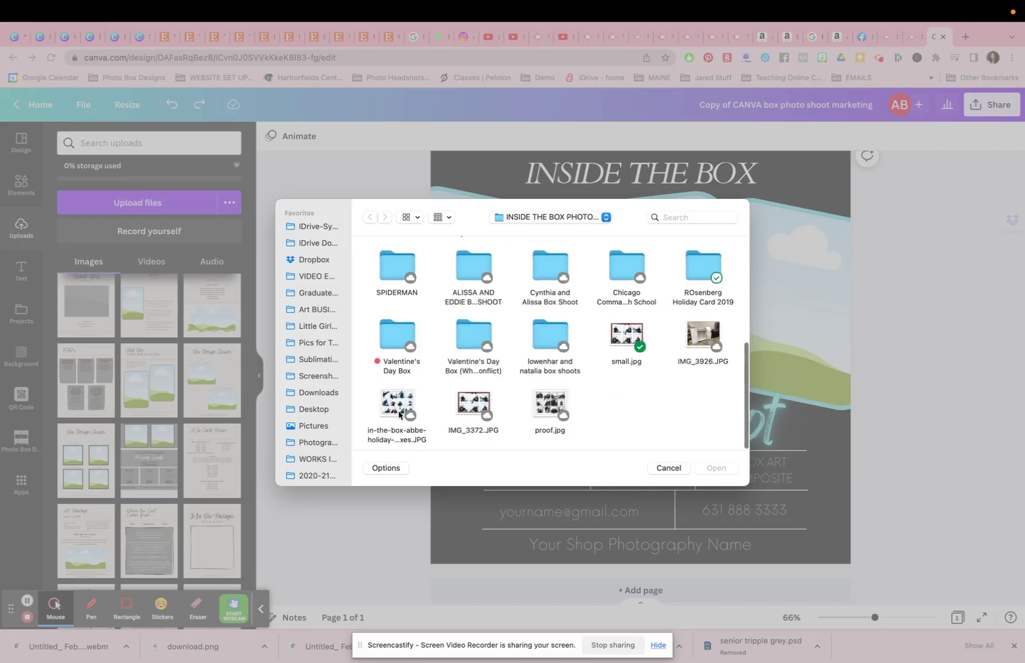
click(397, 404)
right_click(397, 403)
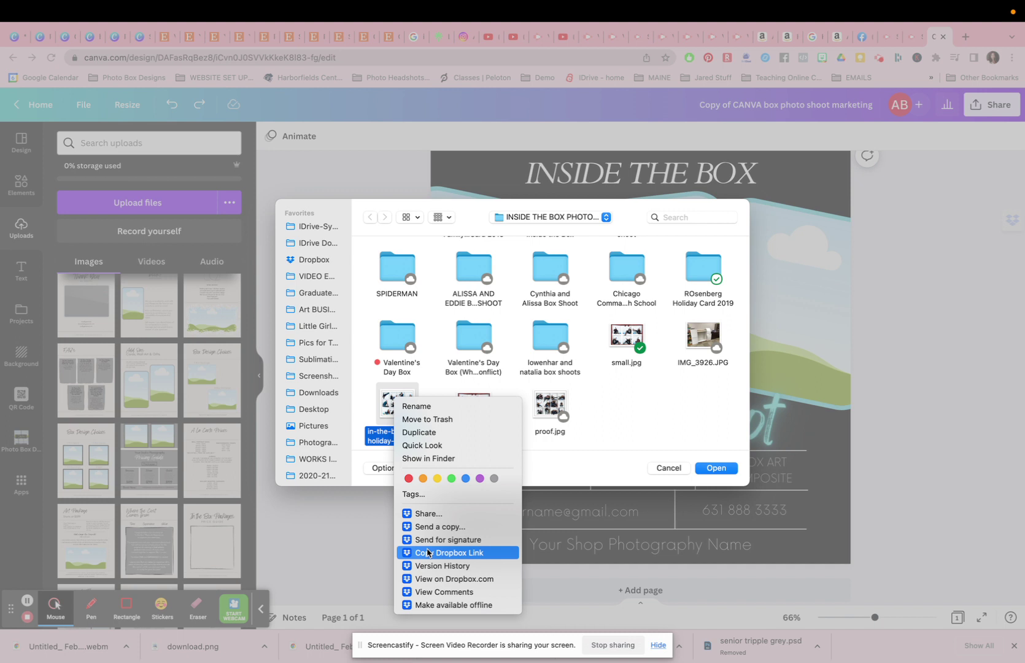
click(433, 605)
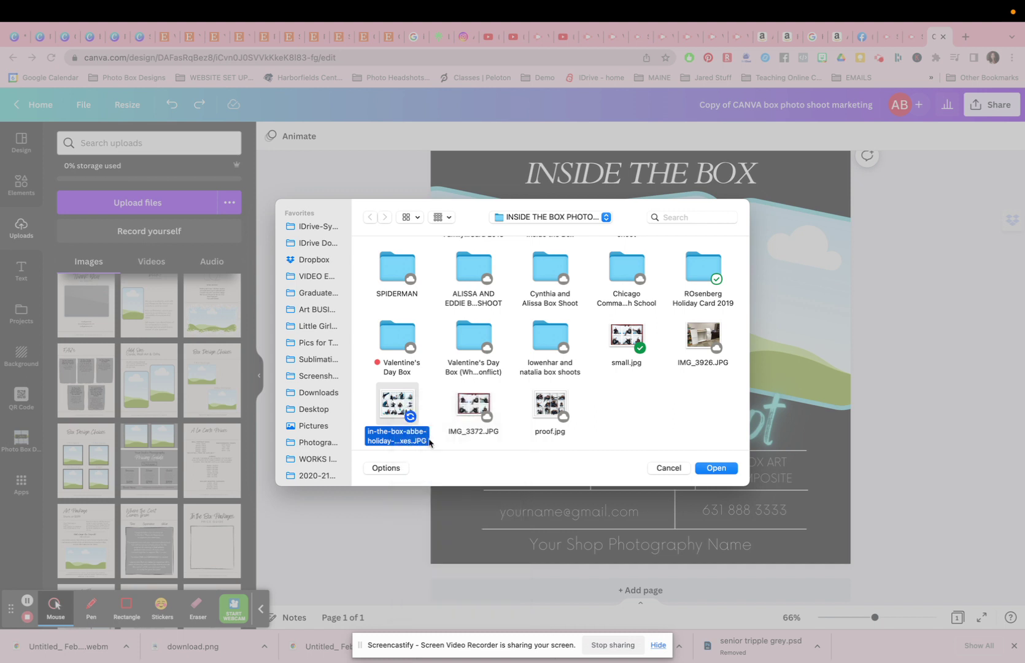
click(716, 469)
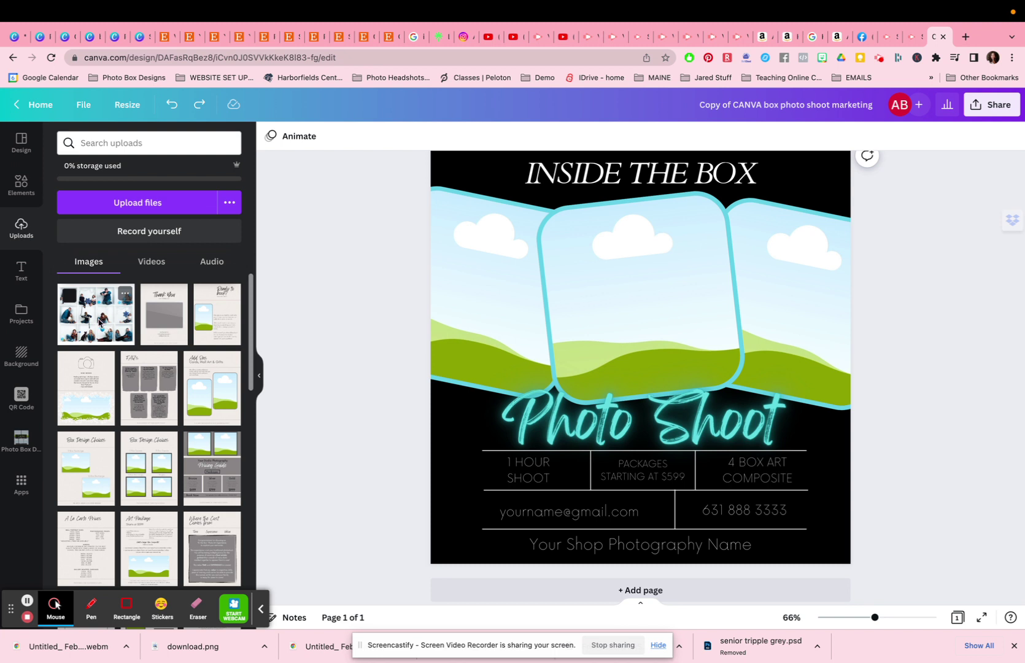
Step: Drop the collage into the middle and right frames, enlarging and shifting it within the middle one
click(98, 321)
drag(99, 320, 564, 239)
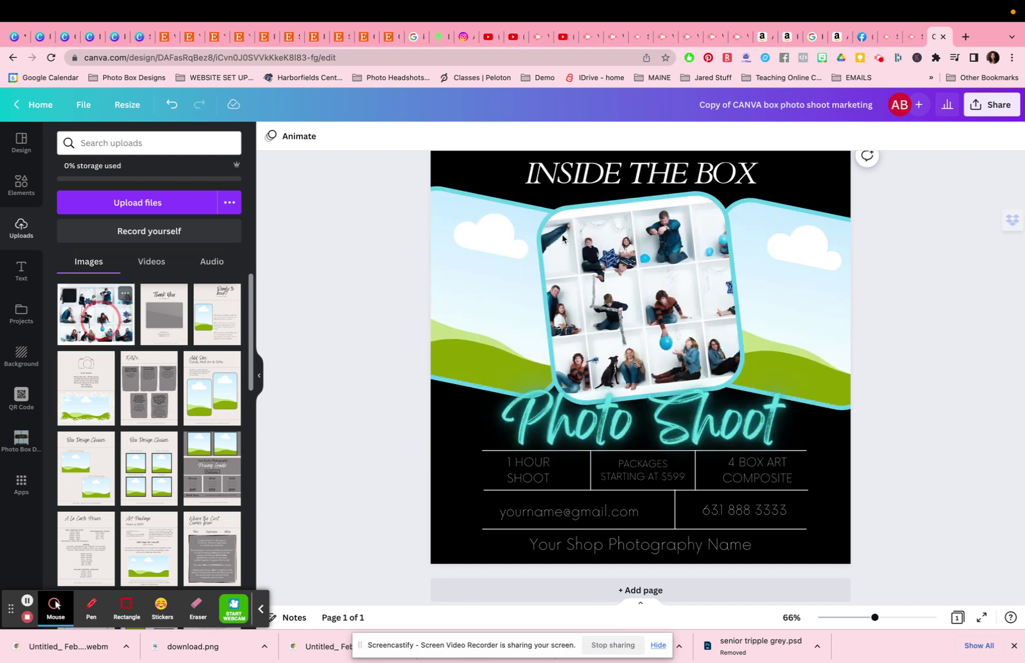
click(645, 301)
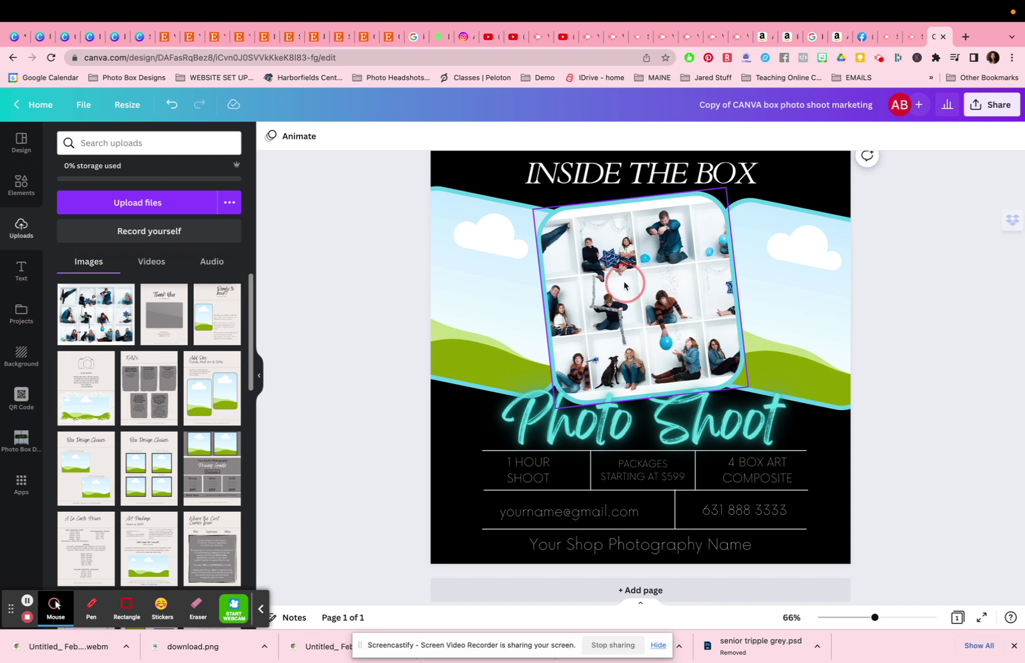
double_click(632, 292)
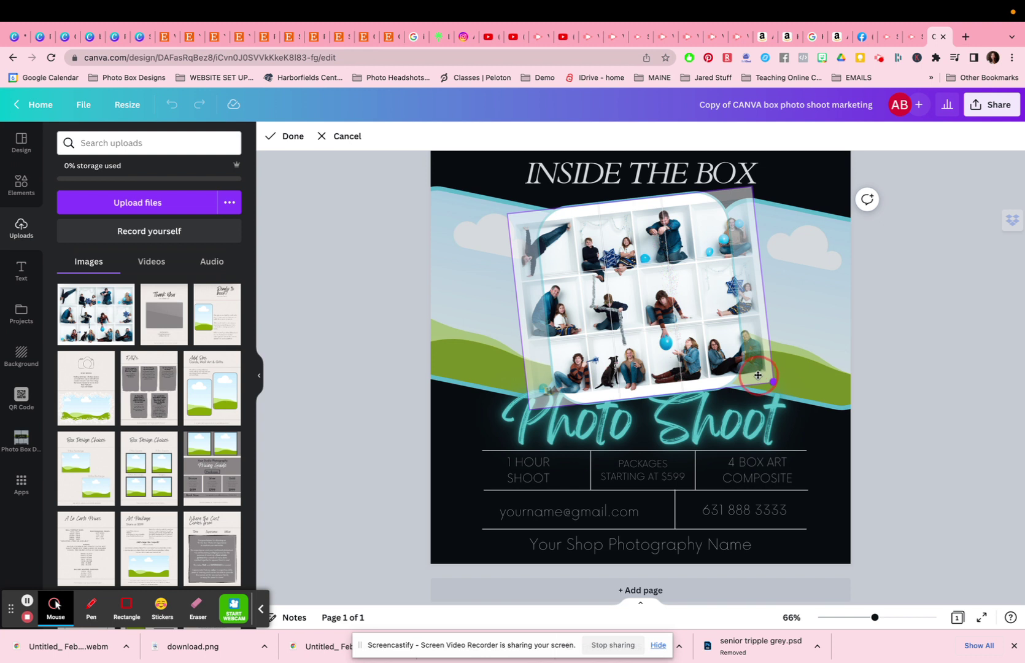
drag(764, 375, 657, 323)
mouse_move(771, 385)
mouse_down()
mouse_move(817, 428)
mouse_move(764, 393)
mouse_up()
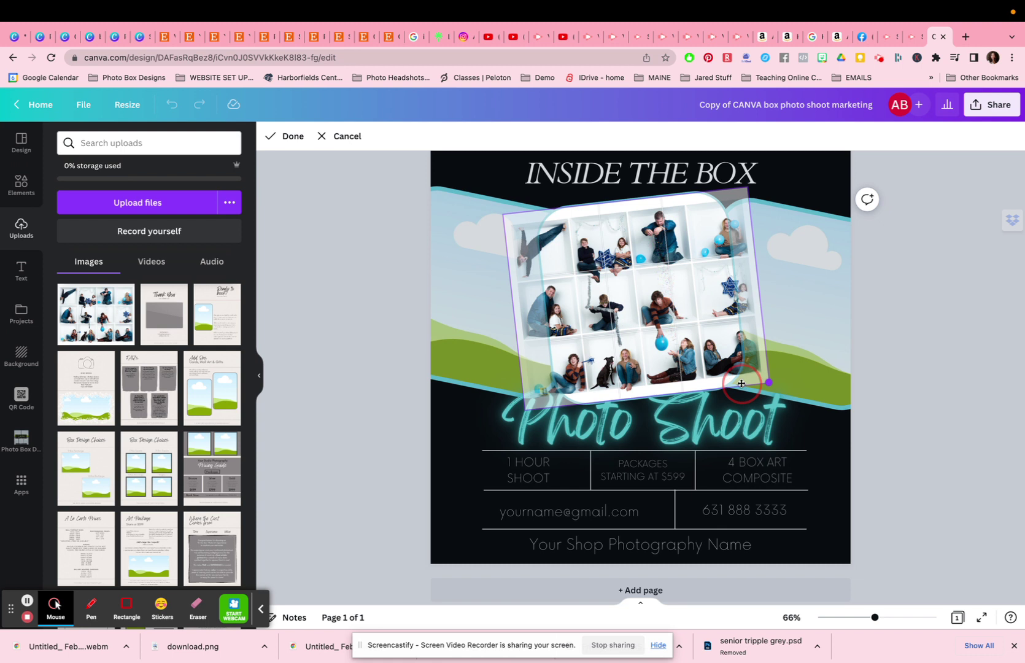
drag(662, 324, 669, 322)
click(878, 358)
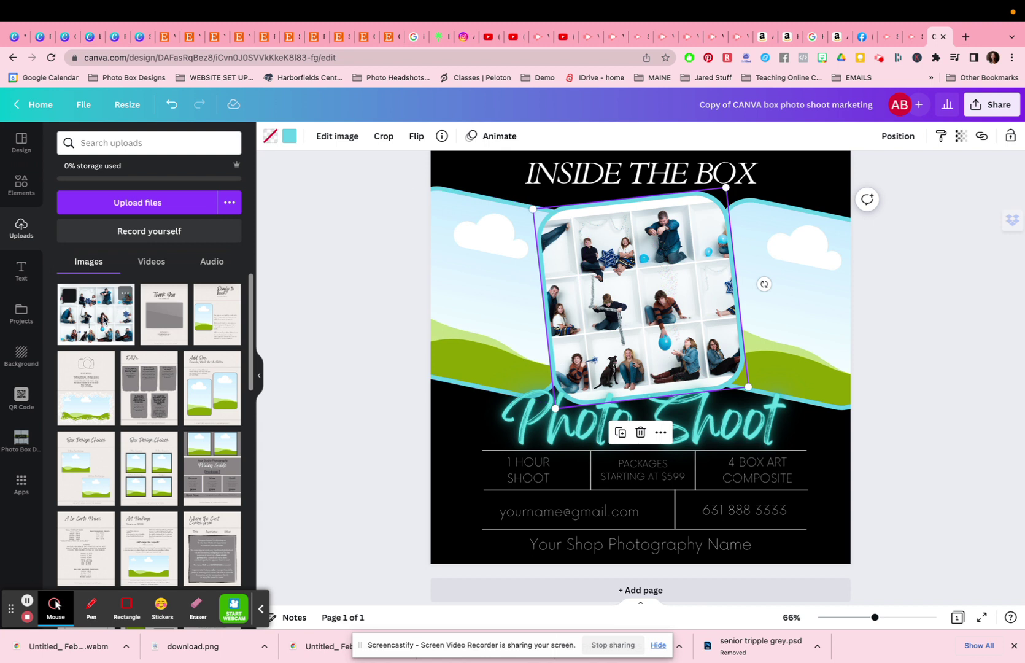
drag(103, 318, 749, 274)
click(939, 403)
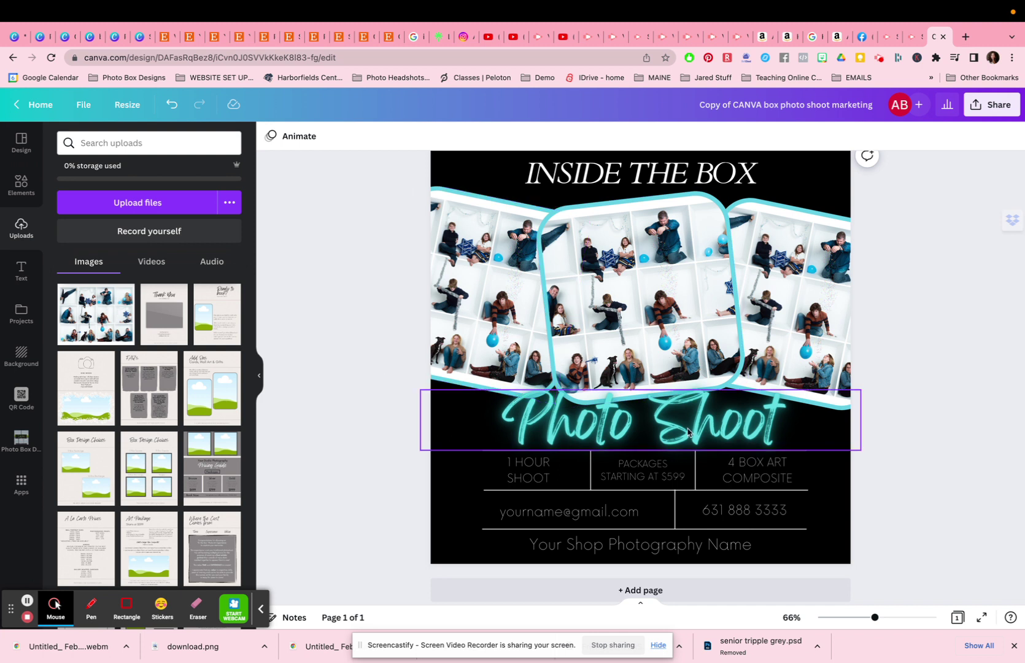
Step: Recolour the Photo Shoot title with a custom blue sampled from a balloon
click(602, 434)
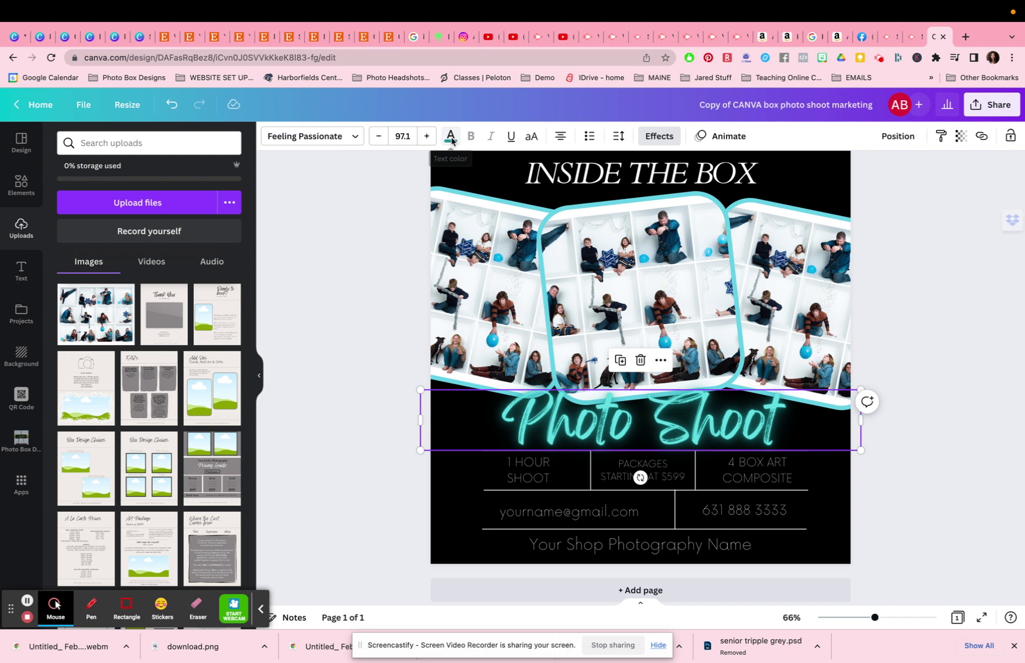
click(450, 137)
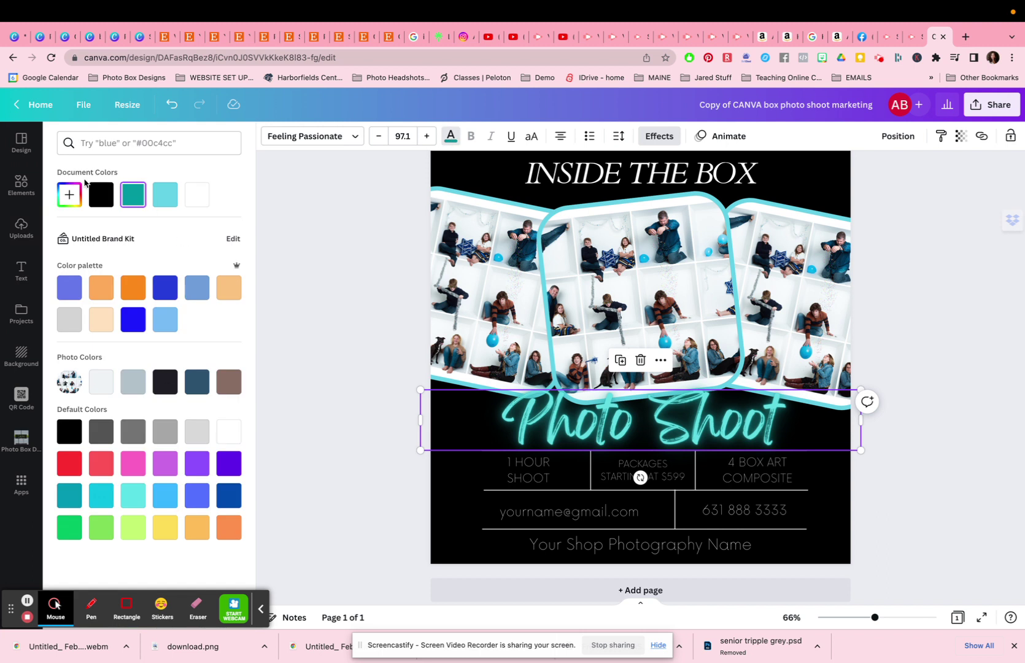
click(69, 194)
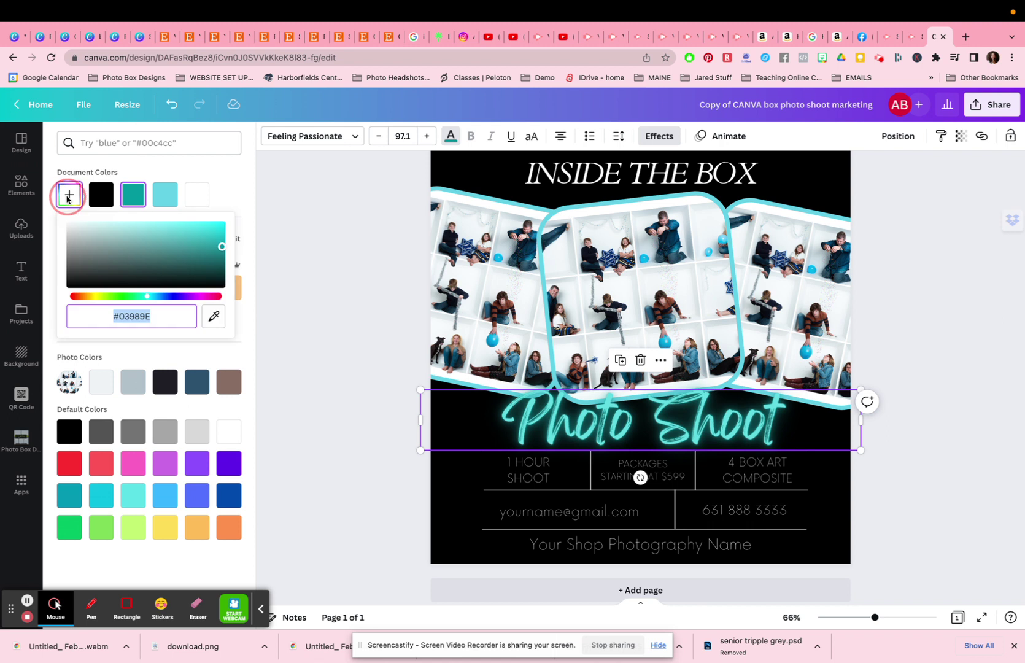
click(223, 320)
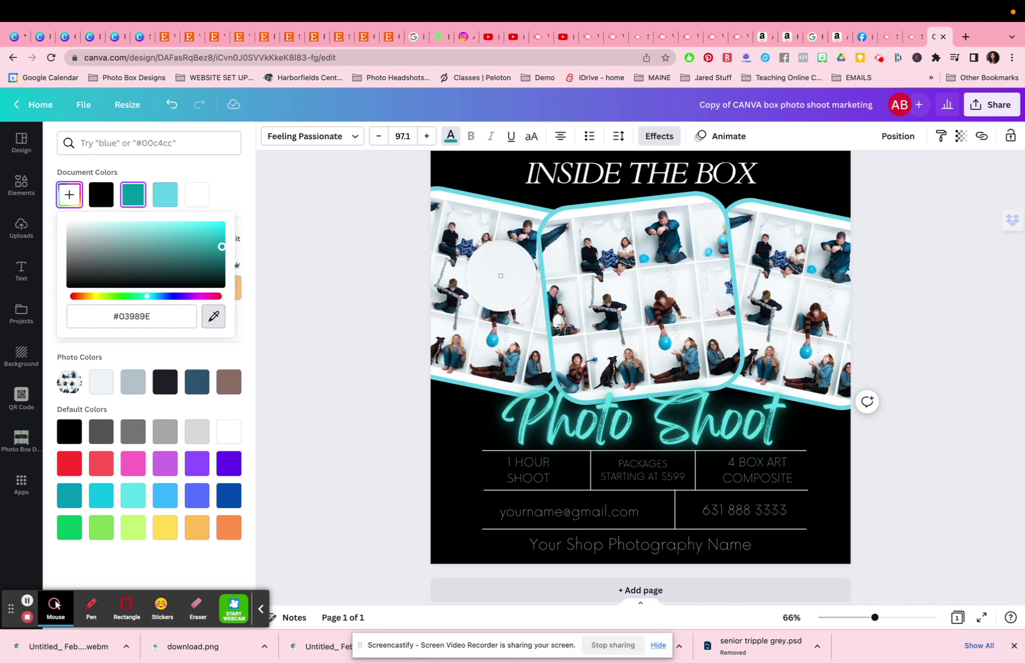
click(489, 338)
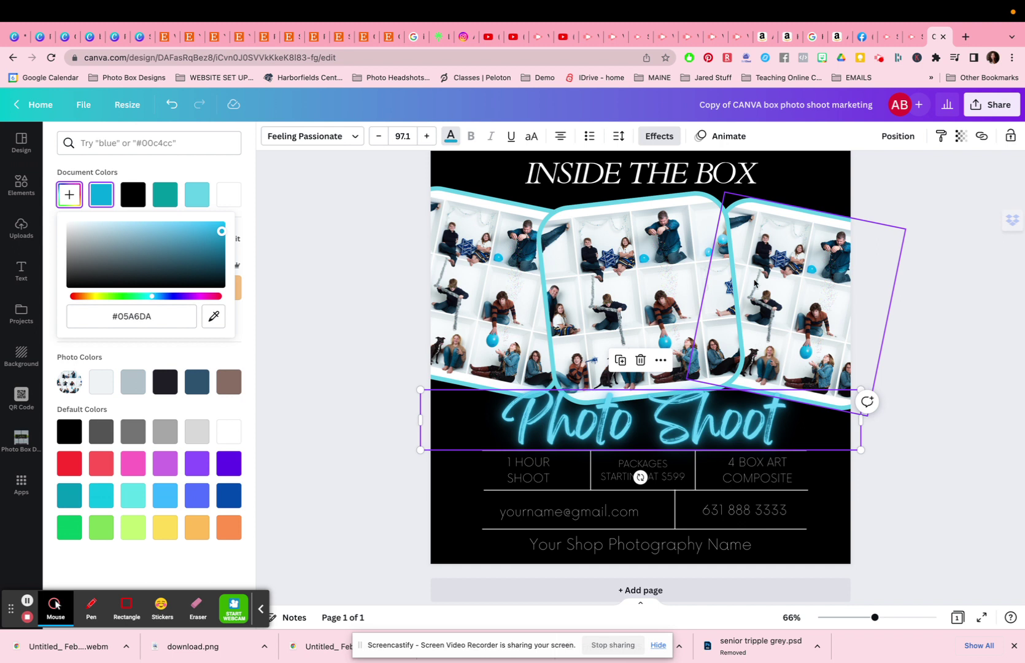
Step: Give the left and right tilted frames the sampled blue border
click(506, 207)
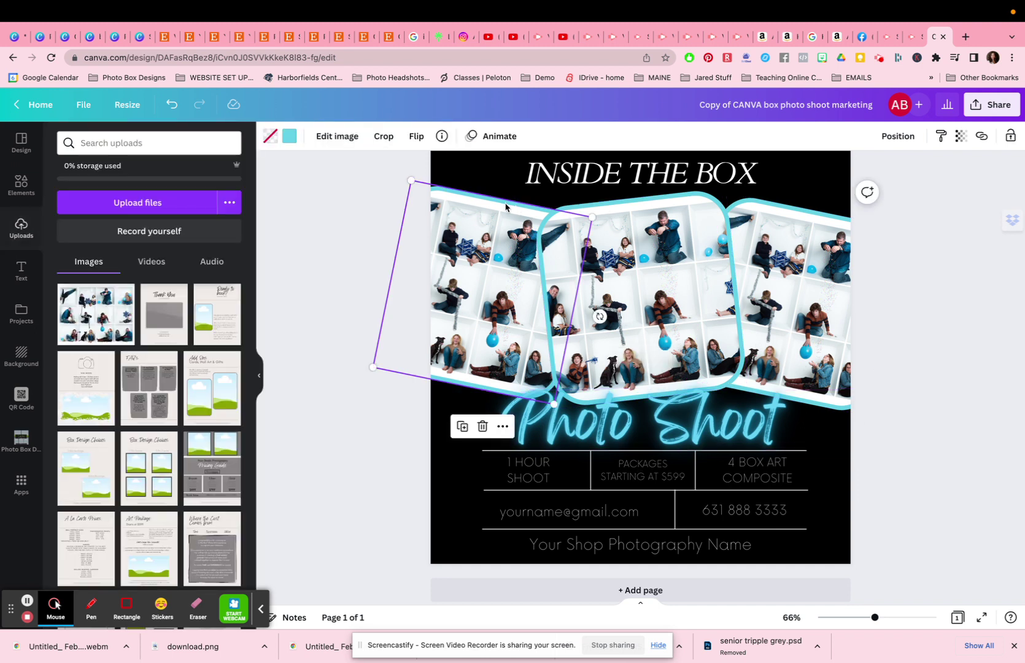
click(290, 139)
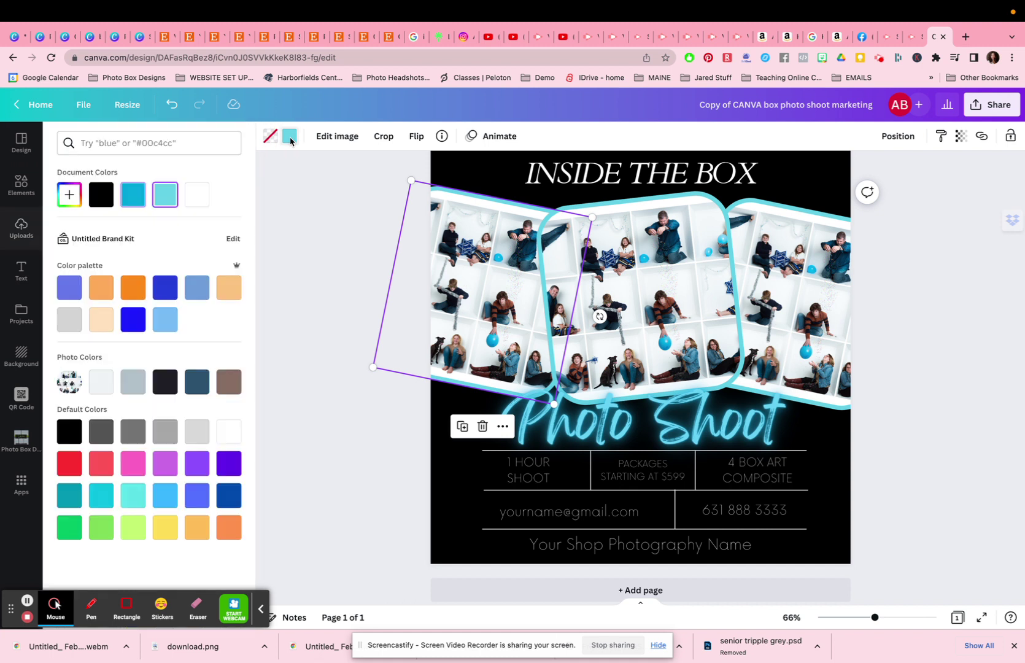
click(130, 199)
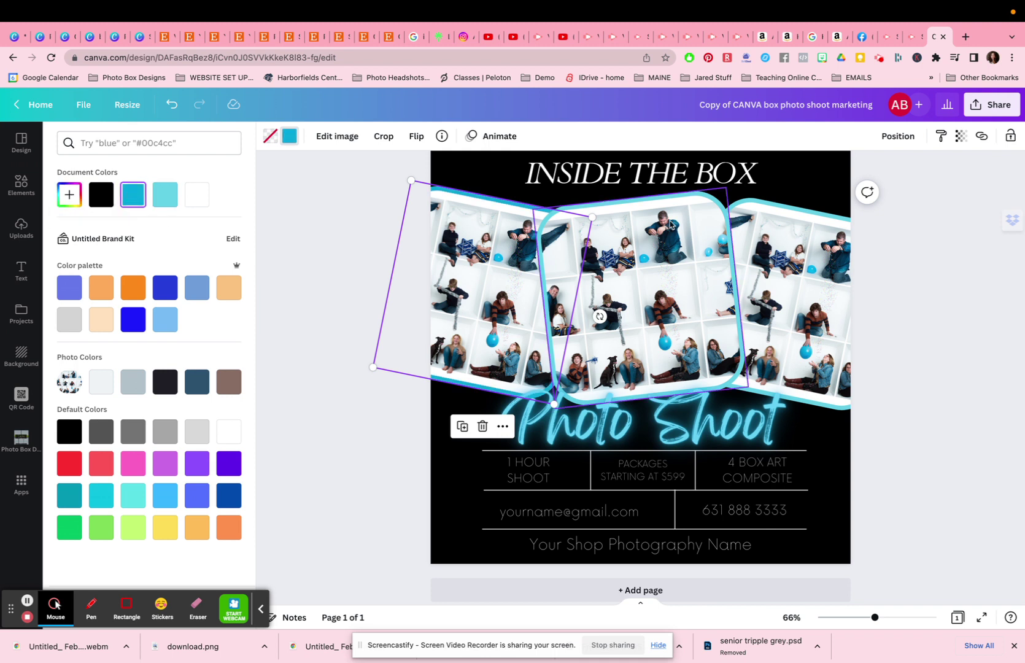
click(672, 225)
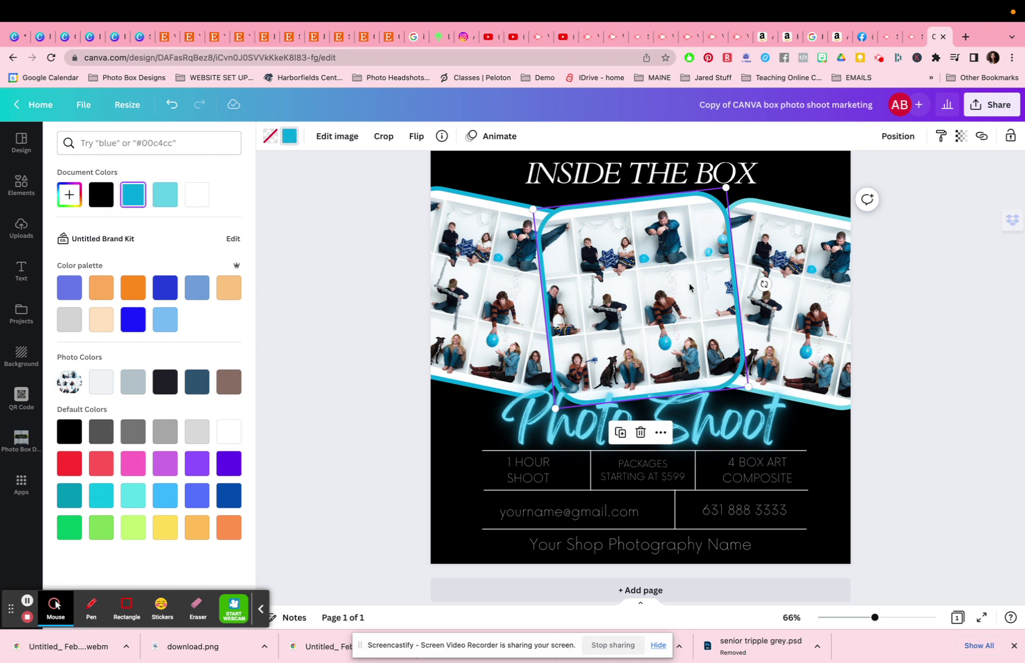
click(762, 282)
click(126, 198)
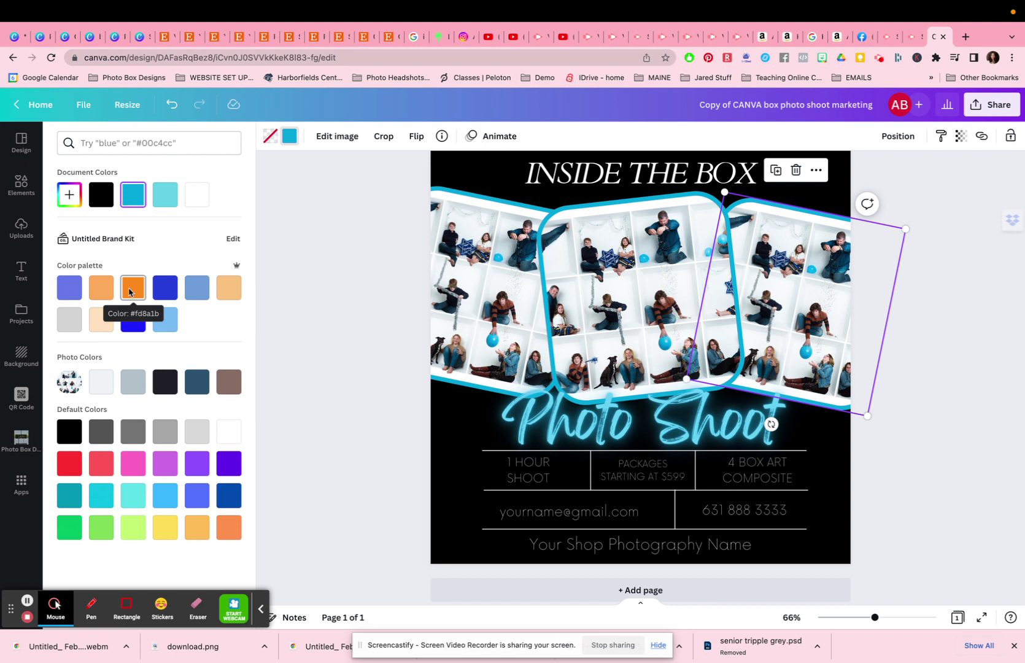
Step: Change the right, centre and left frame borders to orange
click(130, 293)
key(Tab)
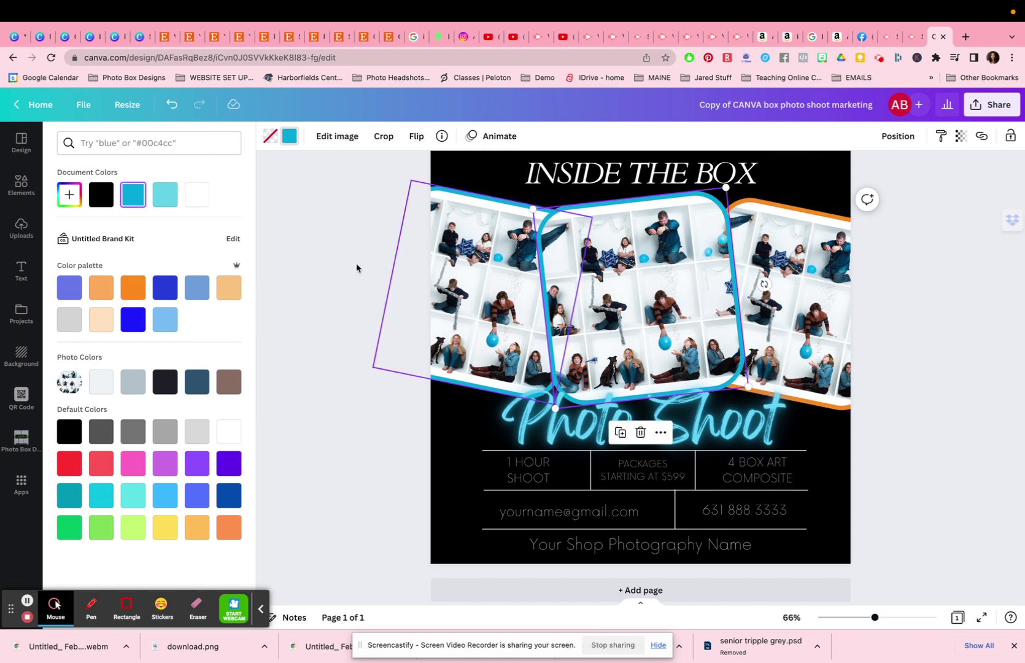
click(132, 288)
key(Tab)
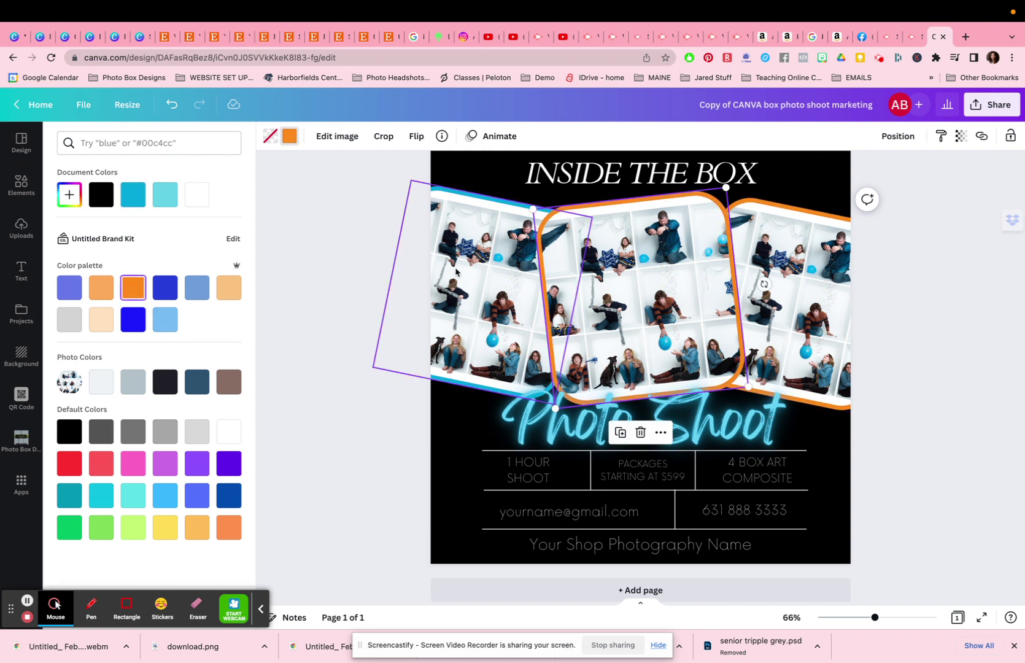
click(128, 291)
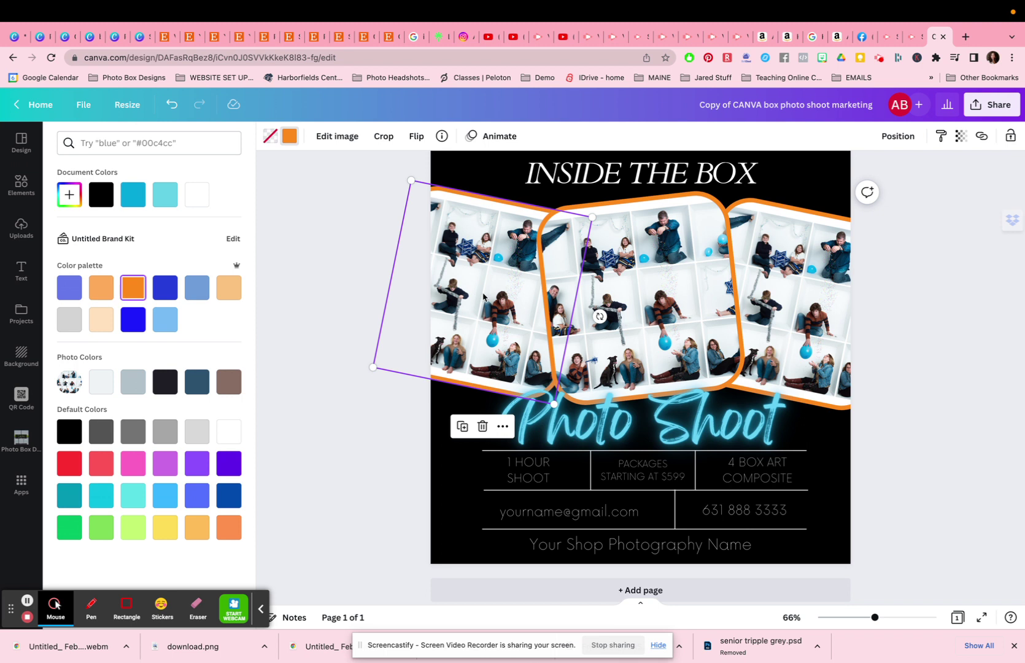
click(950, 362)
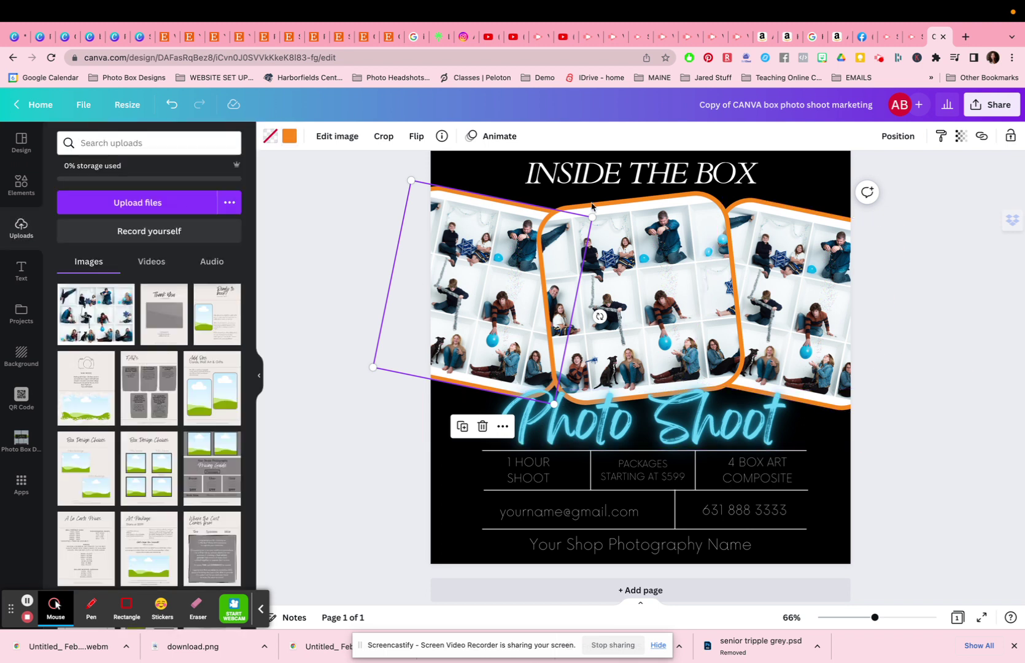
click(553, 331)
Step: Shrink the centre frame and delete only its image, undoing an accidental frame deletion
mouse_move(728, 192)
mouse_down()
mouse_move(690, 255)
mouse_move(742, 179)
mouse_up()
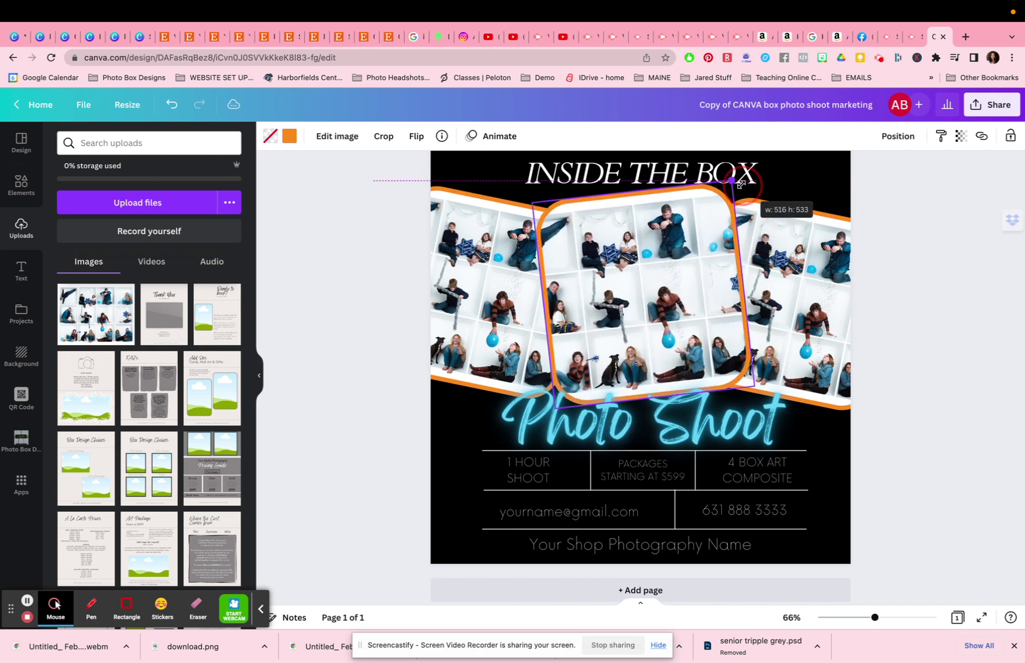
click(643, 433)
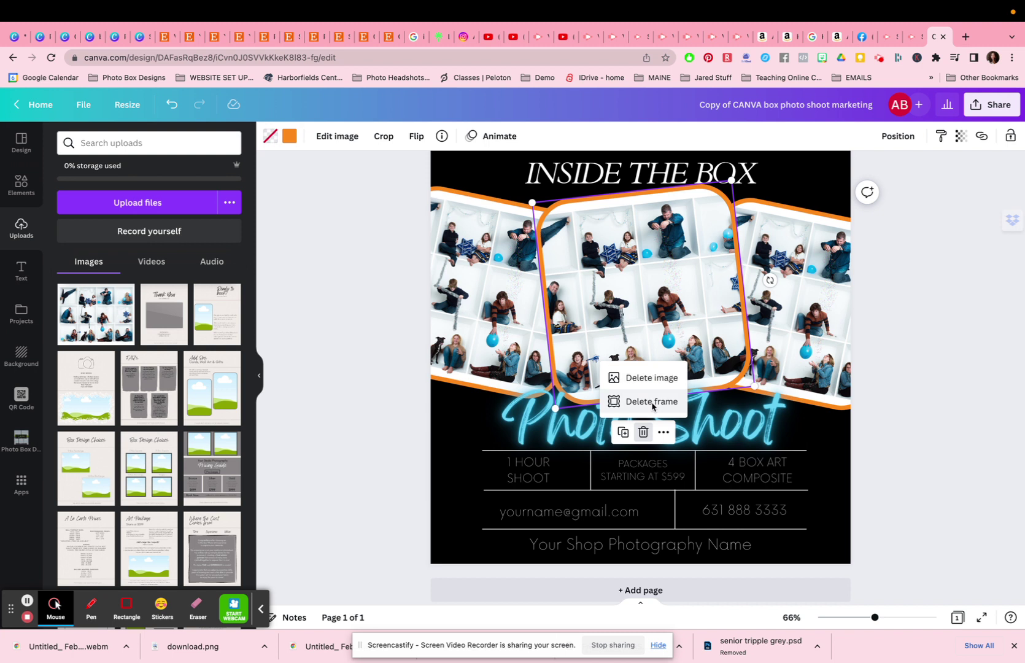
click(652, 403)
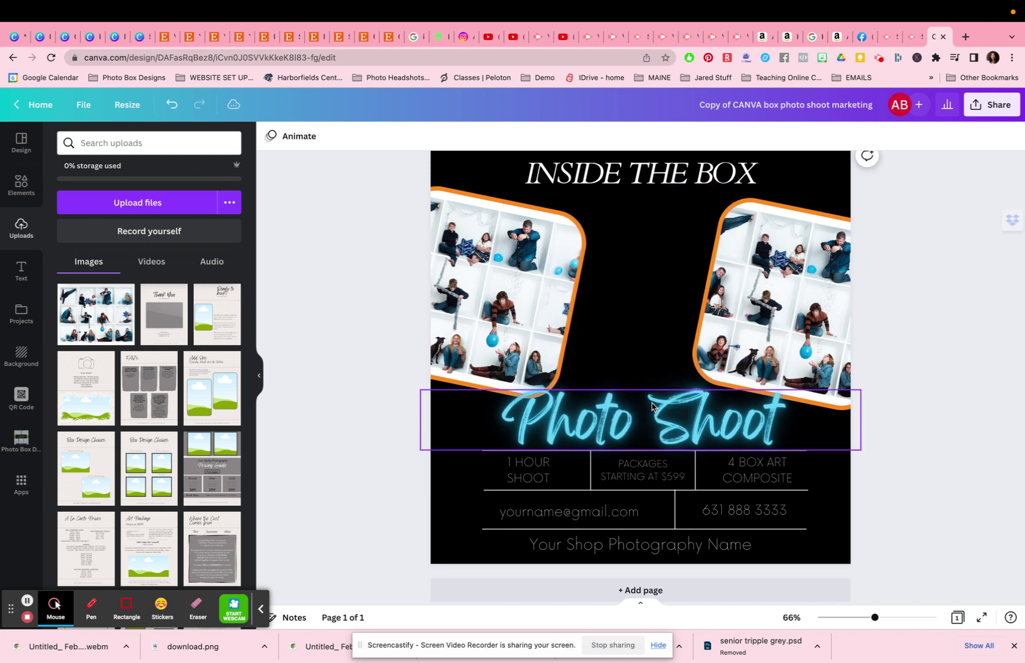
click(172, 107)
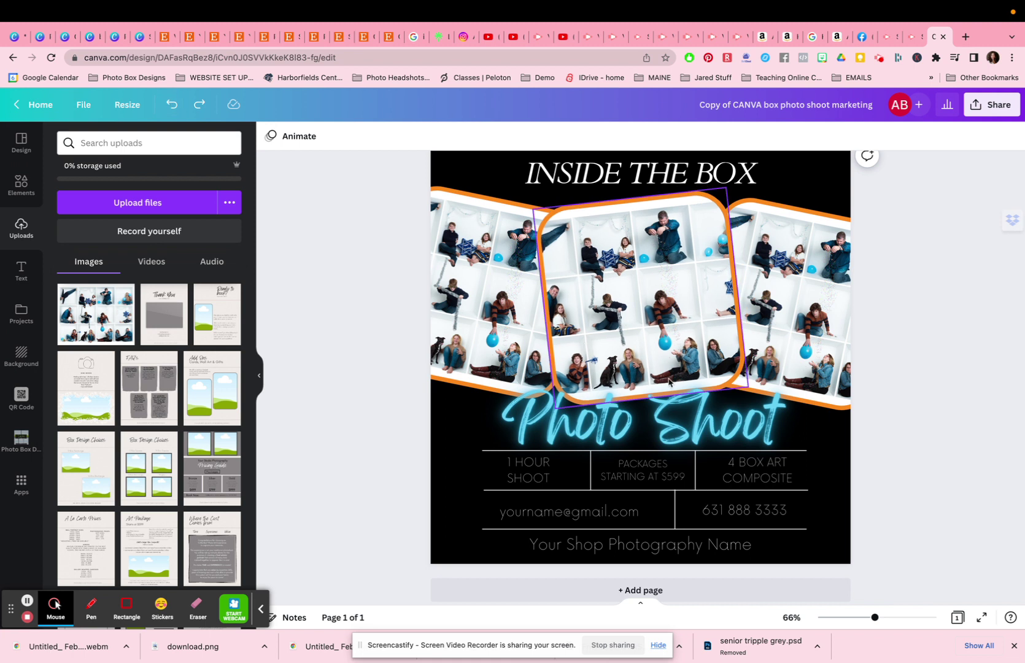
click(673, 337)
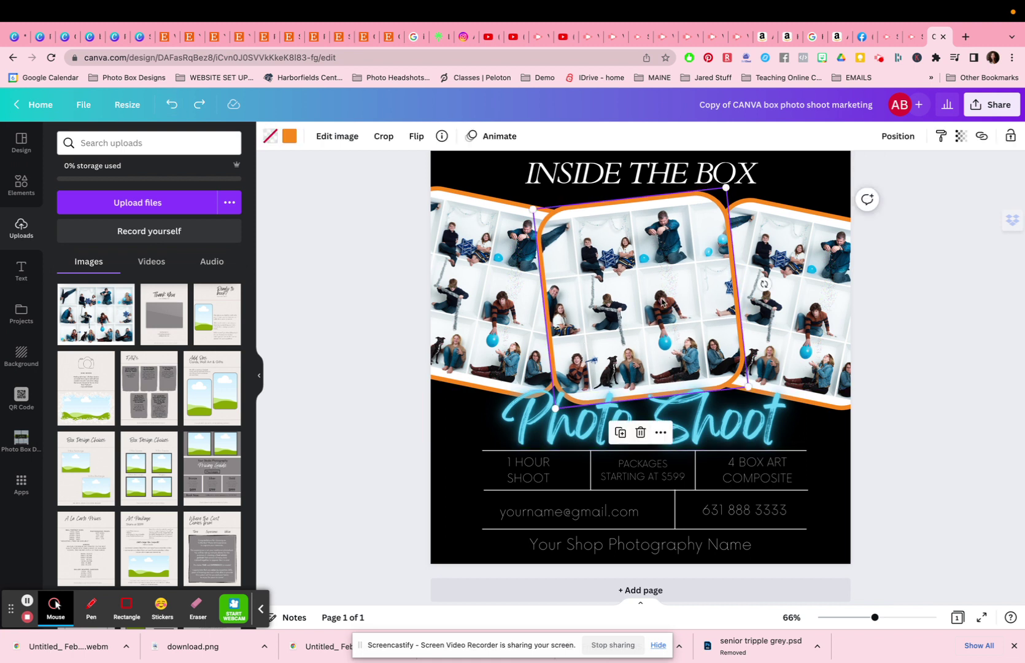
click(641, 434)
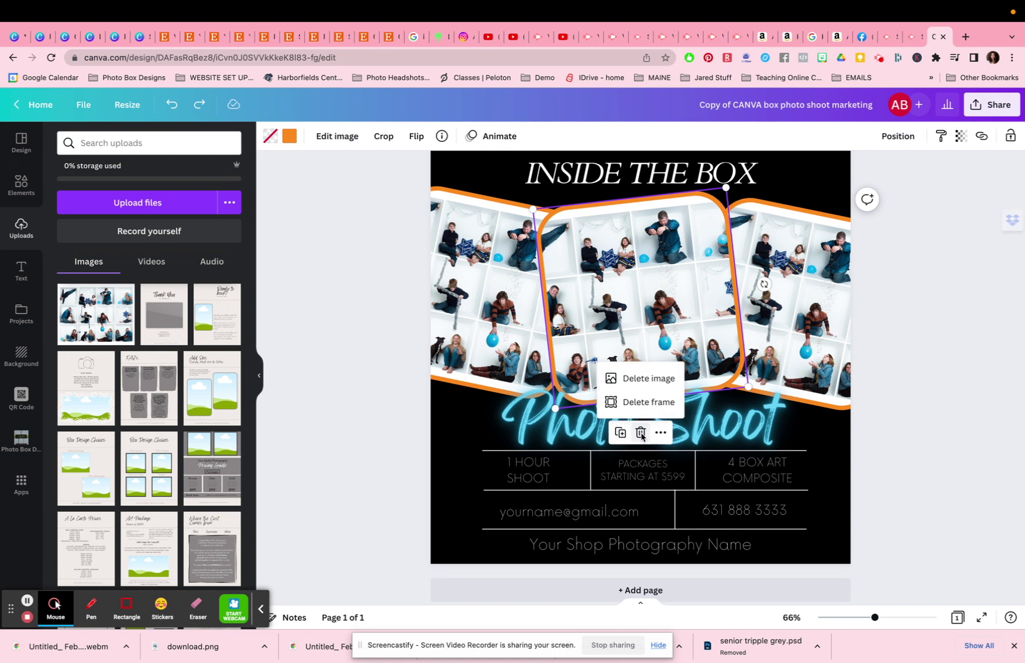
click(641, 379)
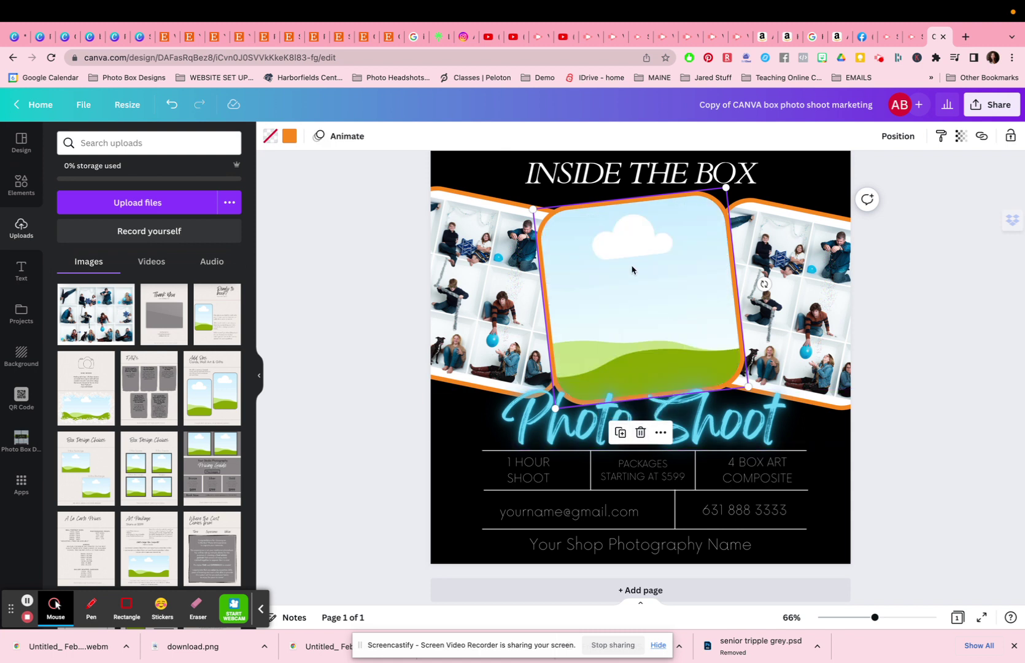
Step: Duplicate the empty centre frame, move, shrink and tilt the copy, then delete it
click(620, 433)
drag(635, 307, 673, 364)
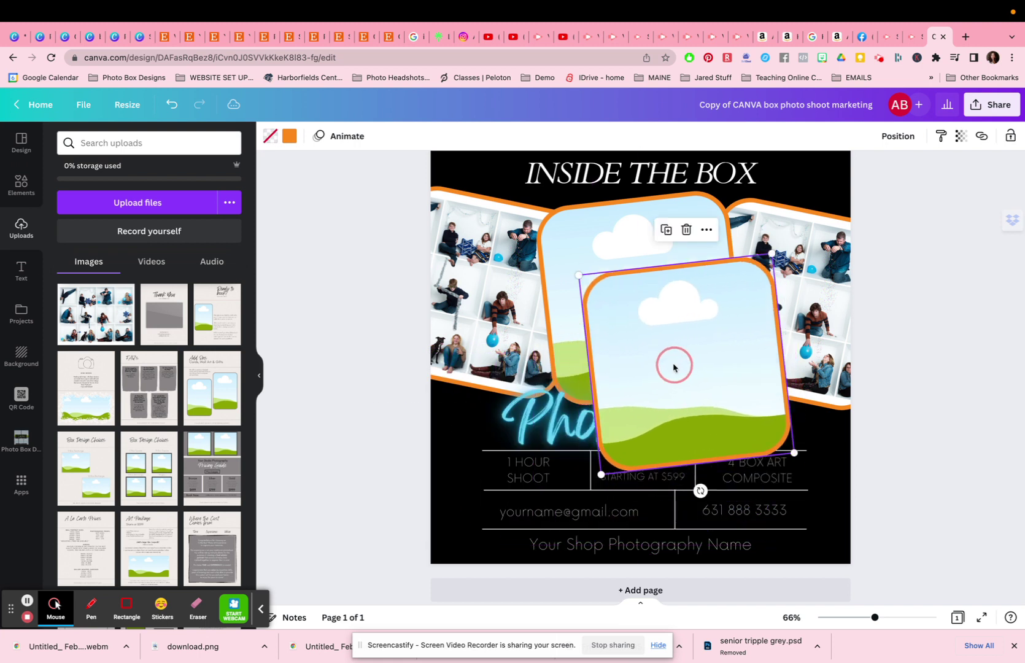
drag(775, 253, 743, 319)
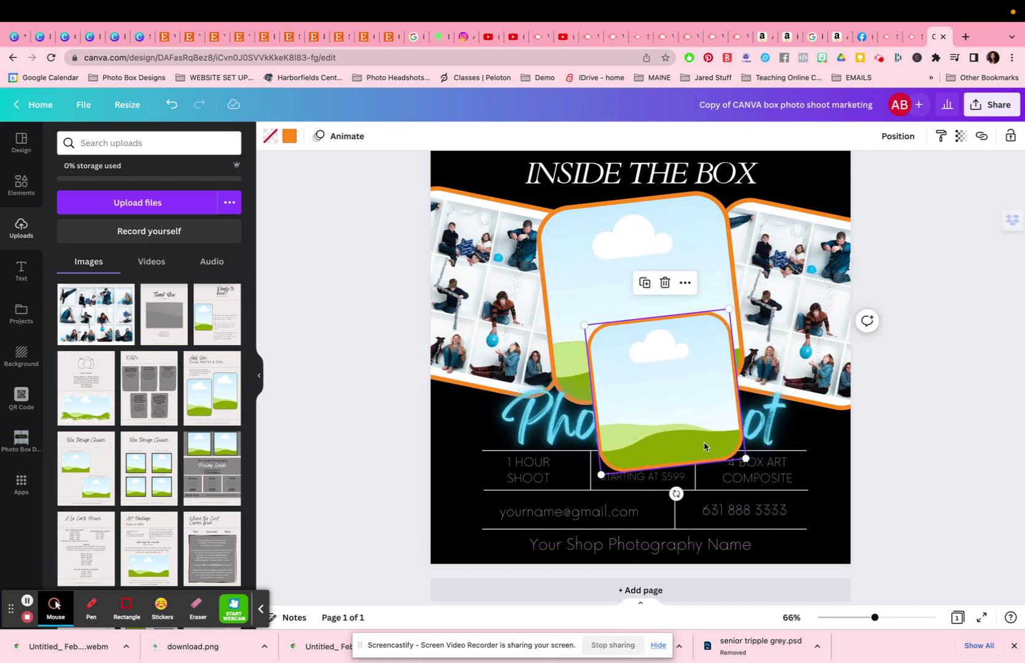
mouse_move(677, 492)
mouse_down()
mouse_move(619, 474)
mouse_move(672, 491)
mouse_up()
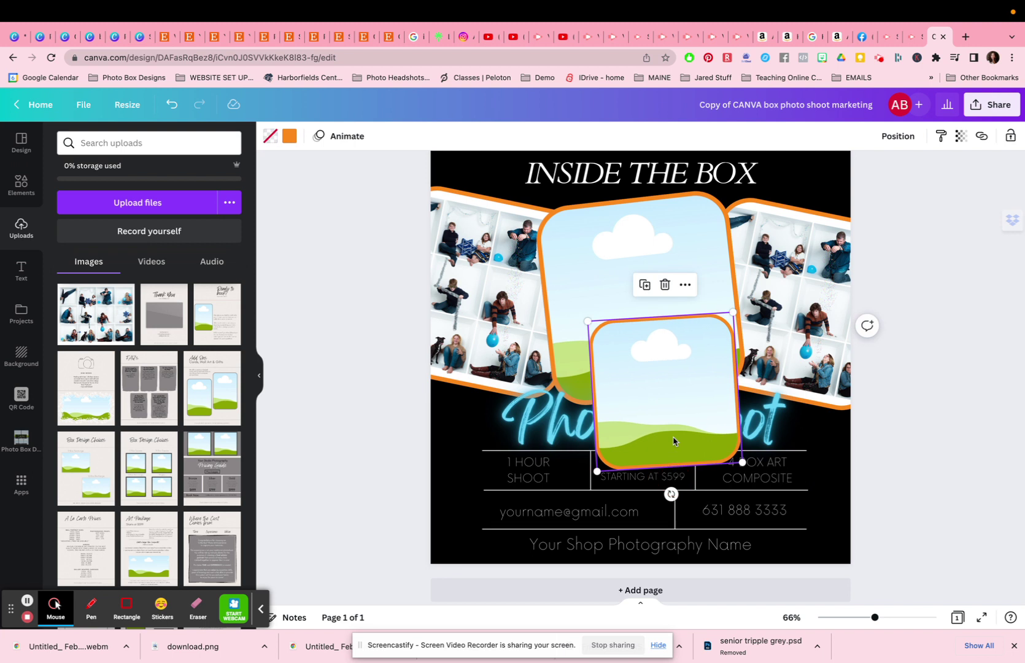
click(665, 285)
scroll(648, 328, down, 1)
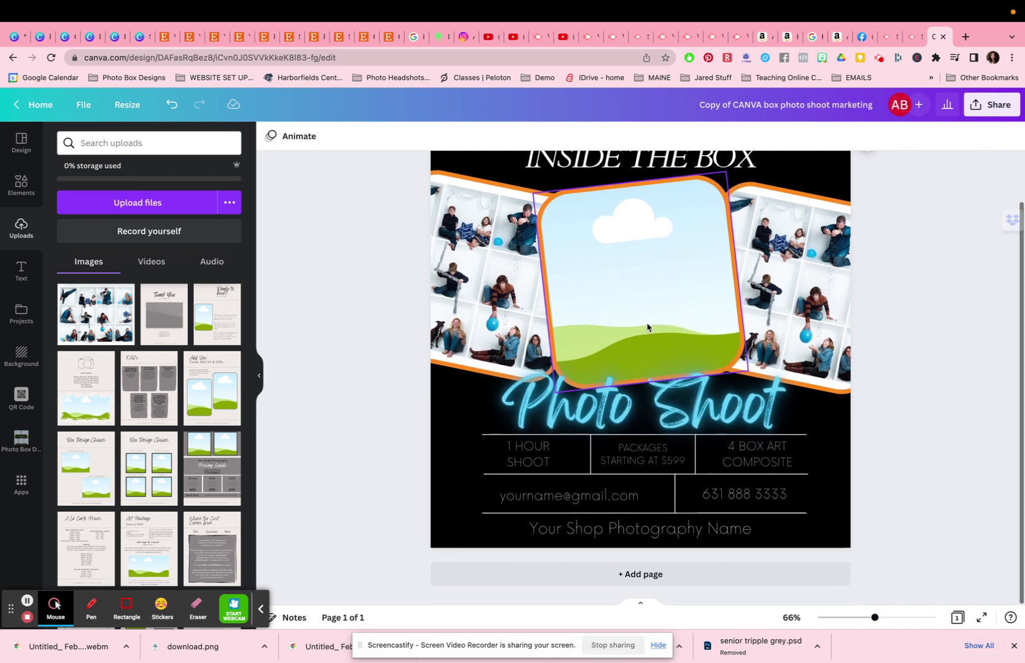
Step: Add and remove a blank page, then duplicate the flyer as a second page
click(639, 575)
scroll(648, 376, up, 4)
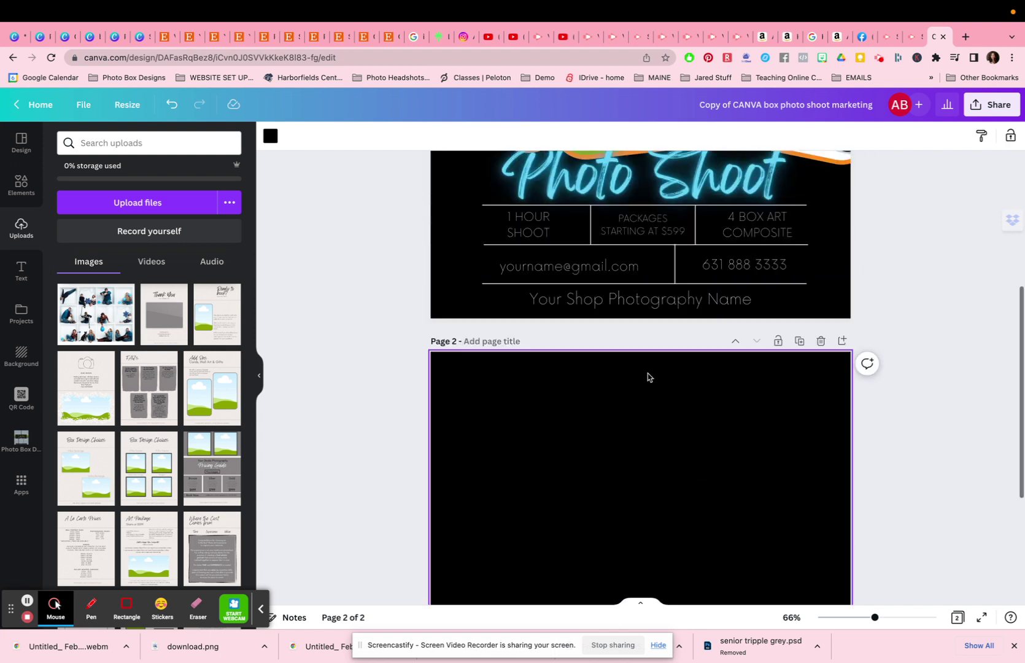
scroll(648, 373, up, 5)
scroll(648, 375, down, 1)
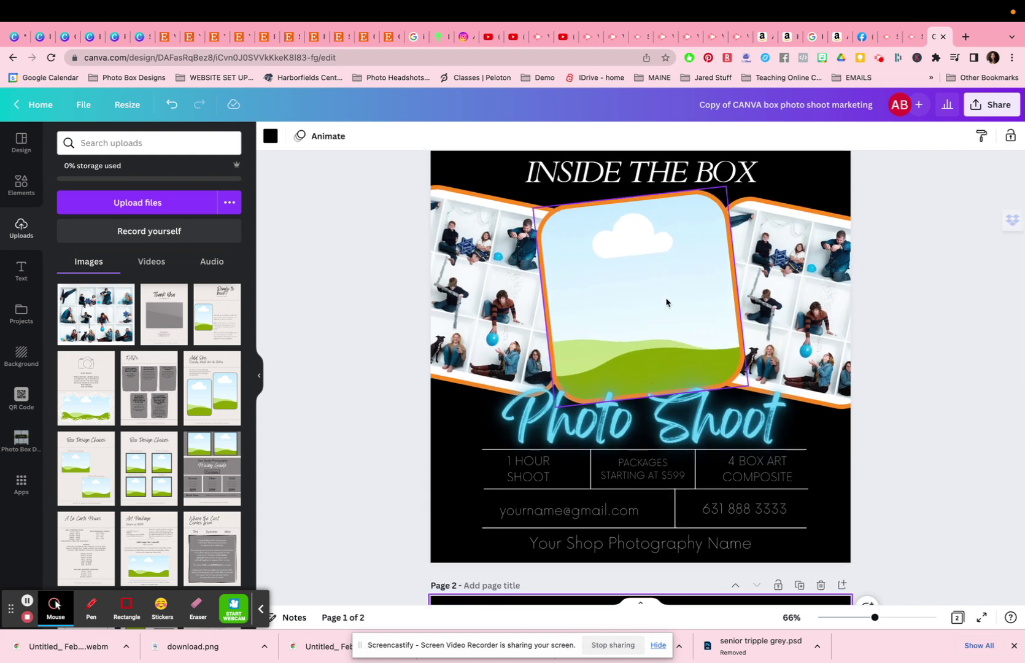
scroll(667, 302, up, 1)
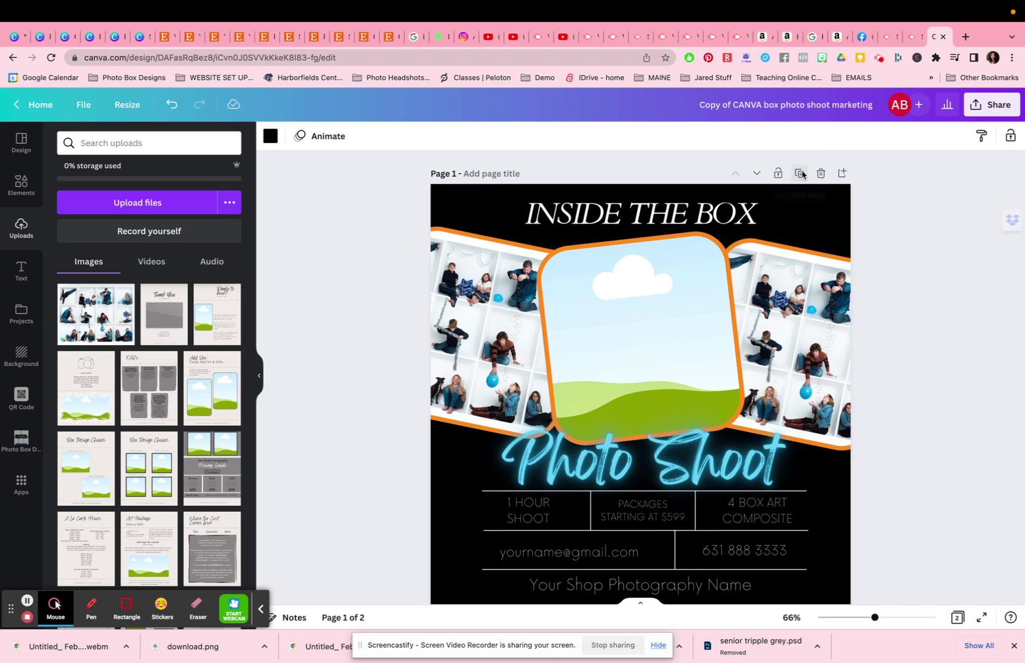
scroll(669, 352, down, 7)
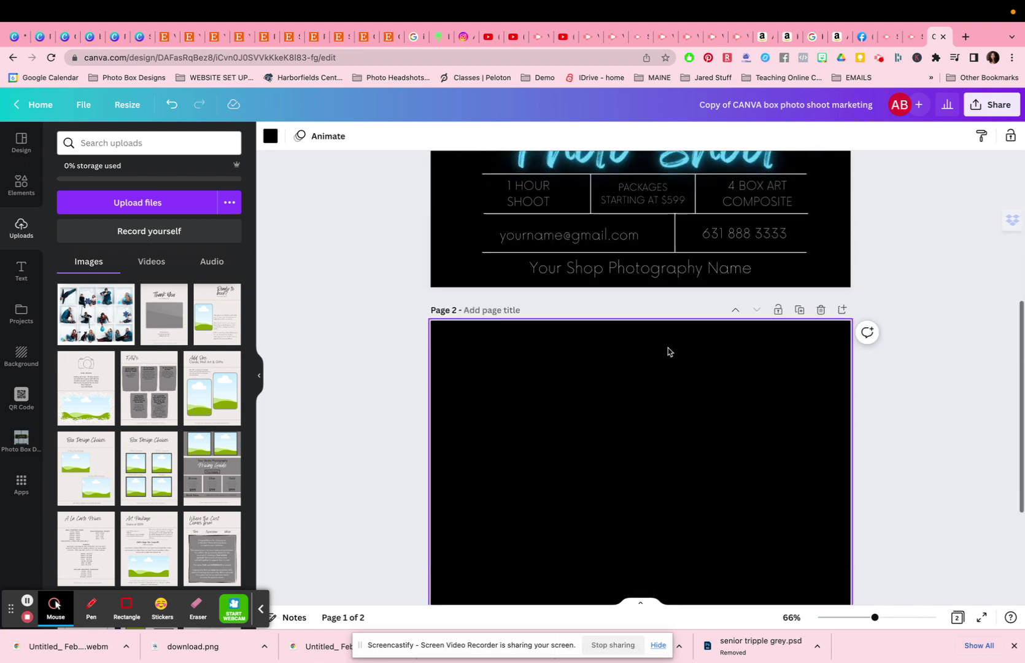
click(821, 312)
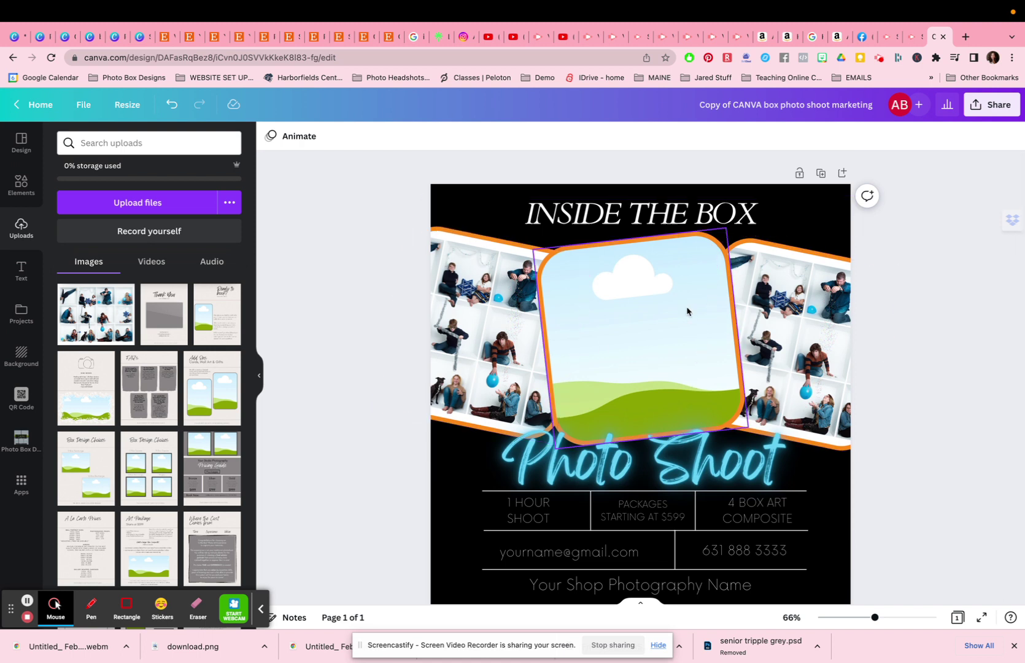
click(821, 175)
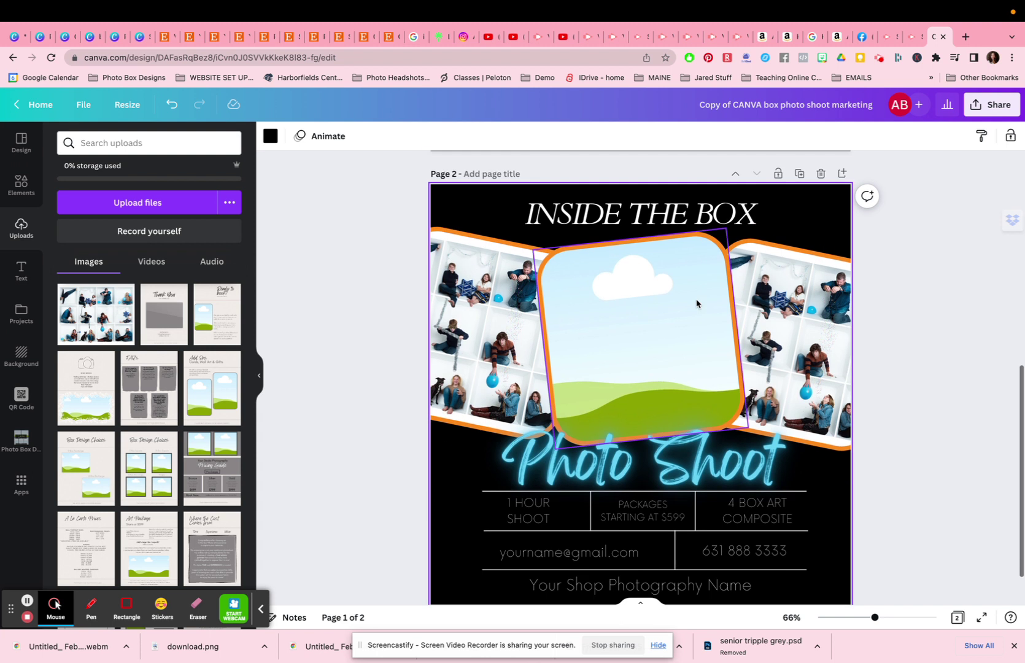
scroll(698, 304, up, 4)
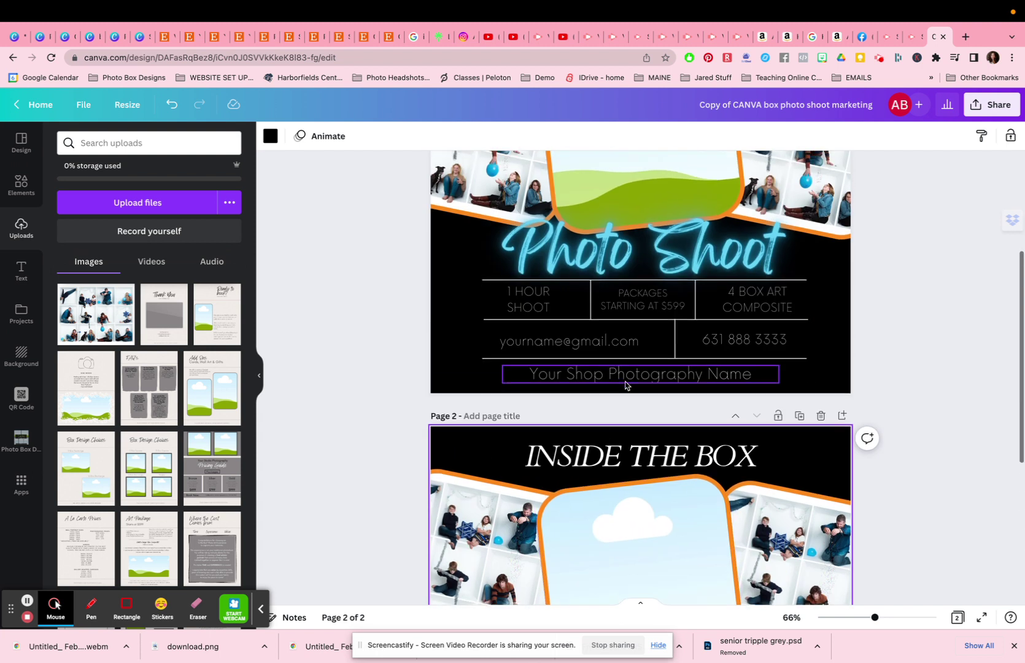
scroll(626, 386, down, 2)
scroll(626, 385, down, 3)
Step: On page 2, replace 'Photo' with 'Mini Sessio' in the heading and delete 'Shoot'
click(614, 434)
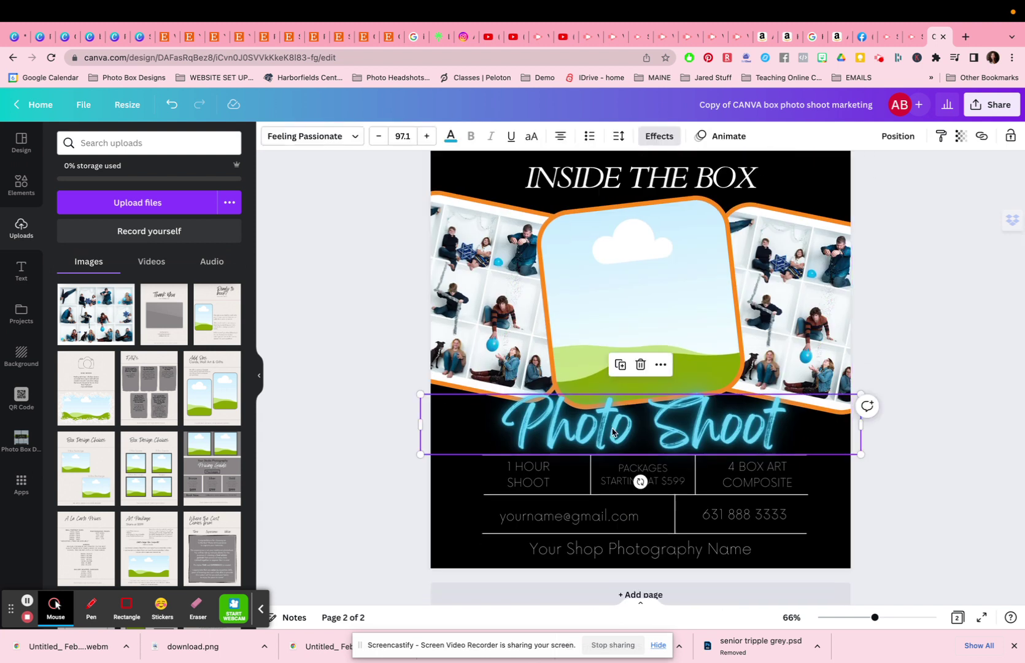
double_click(612, 428)
click(612, 428)
double_click(612, 428)
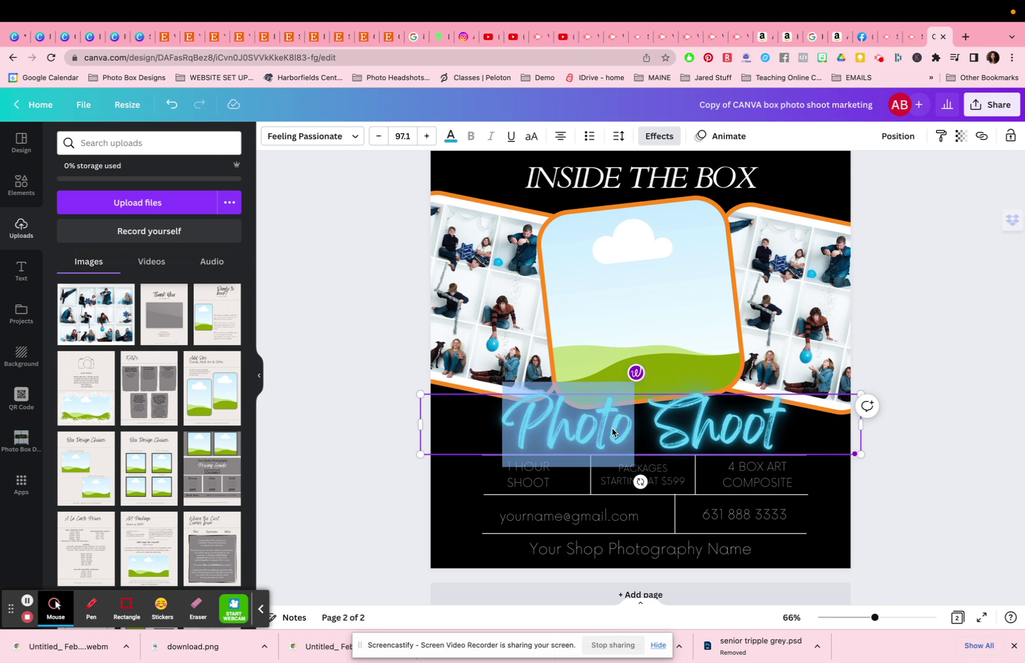
text(Mini Ss)
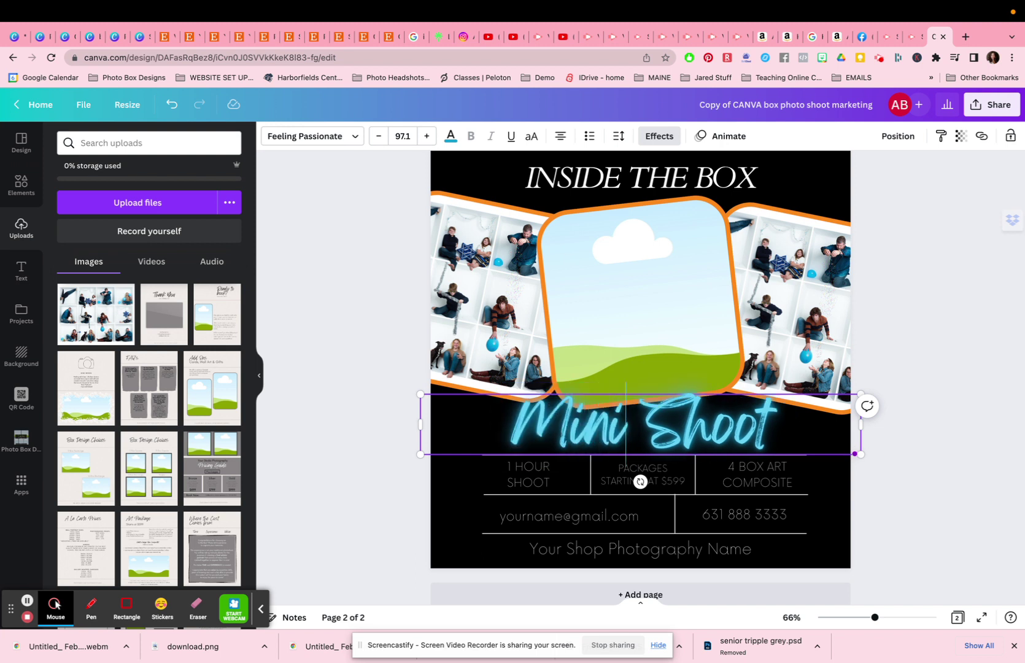
key(BackSpace)
text(essin S)
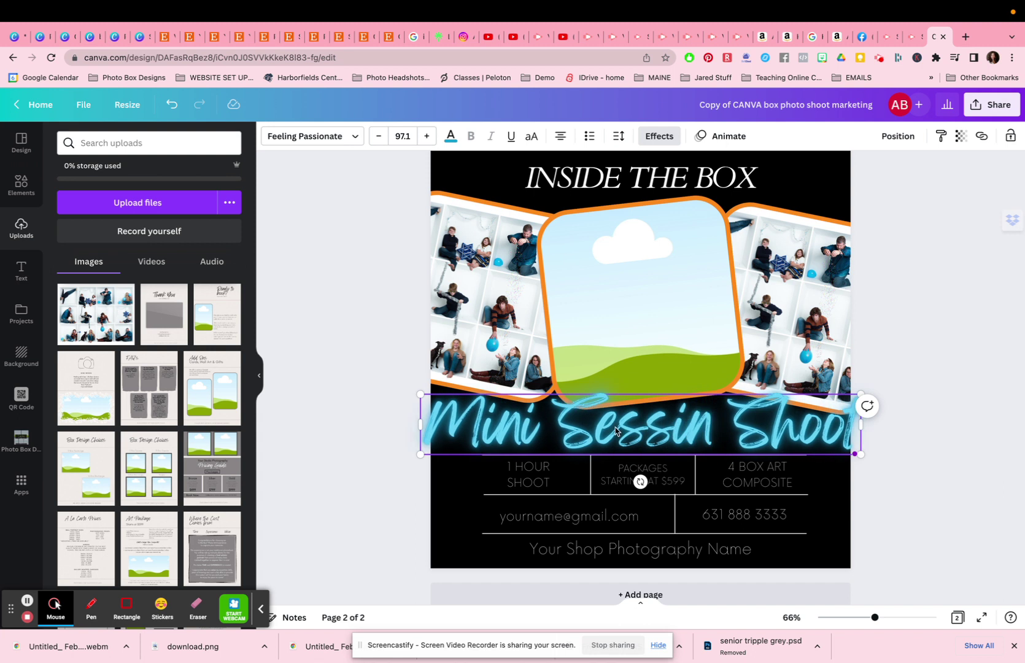
key(BackSpace)
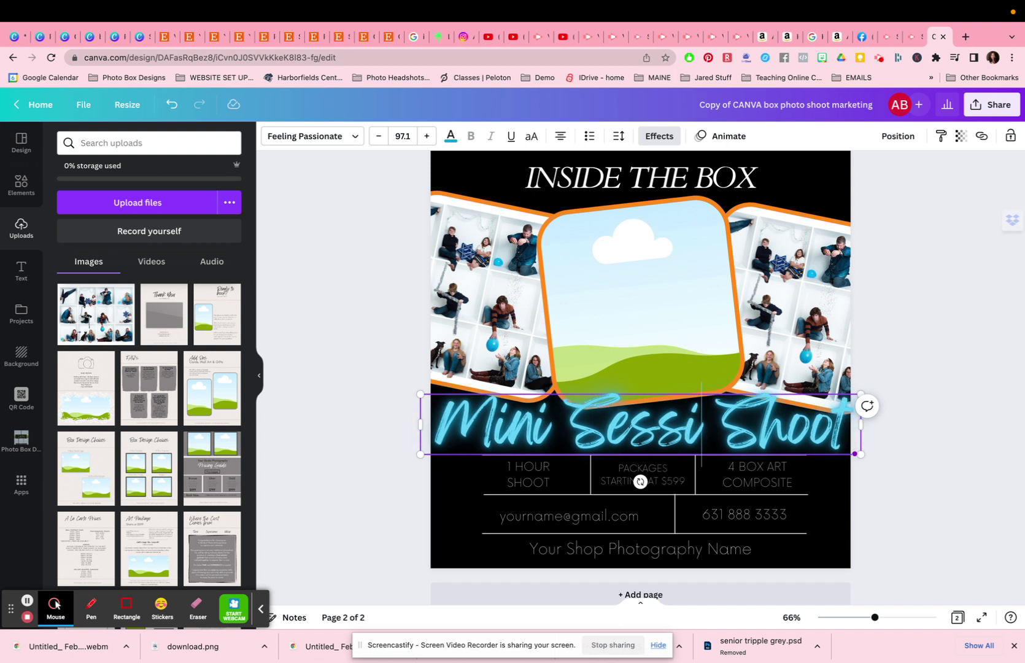
text(o)
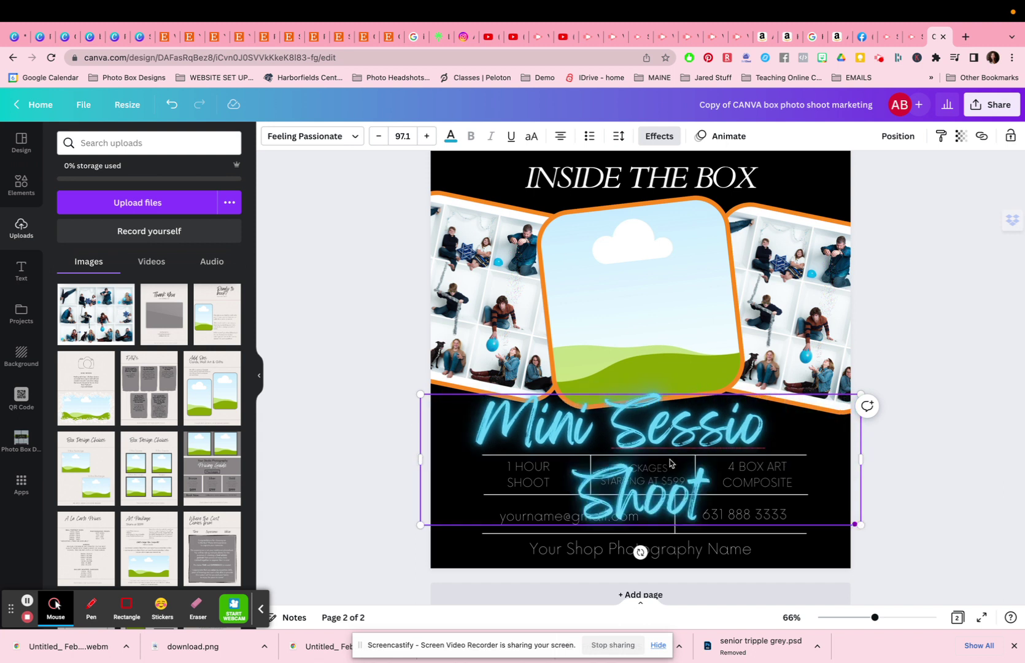
double_click(669, 509)
key(BackSpace)
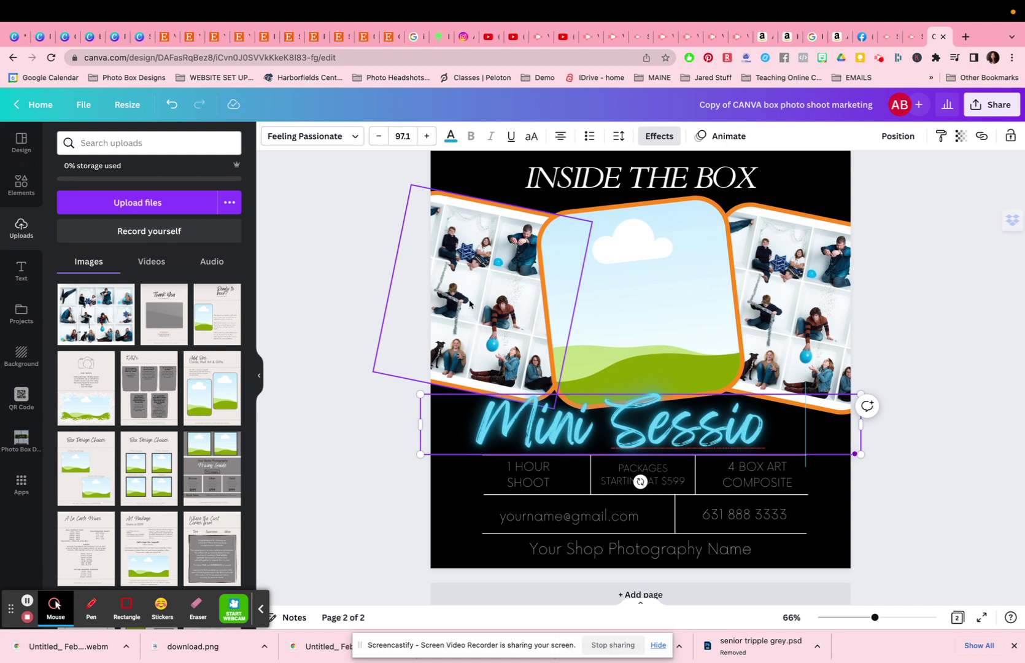
Step: Fill page 2's centre, left and right frames with different kids-with-hearts Valentine collages from Uploads
click(471, 305)
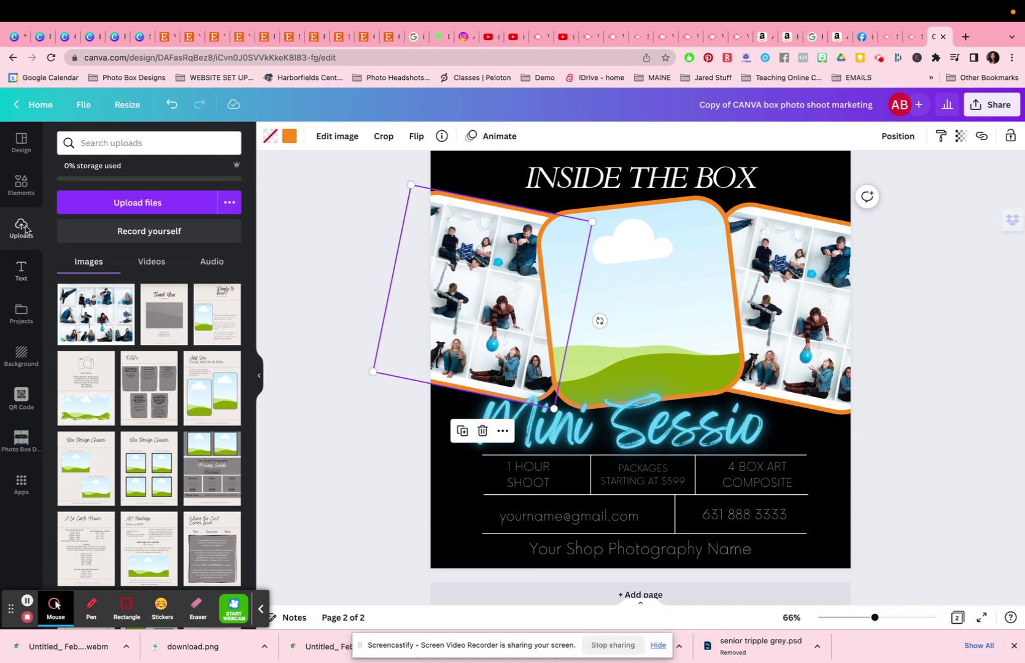
scroll(119, 344, down, 5)
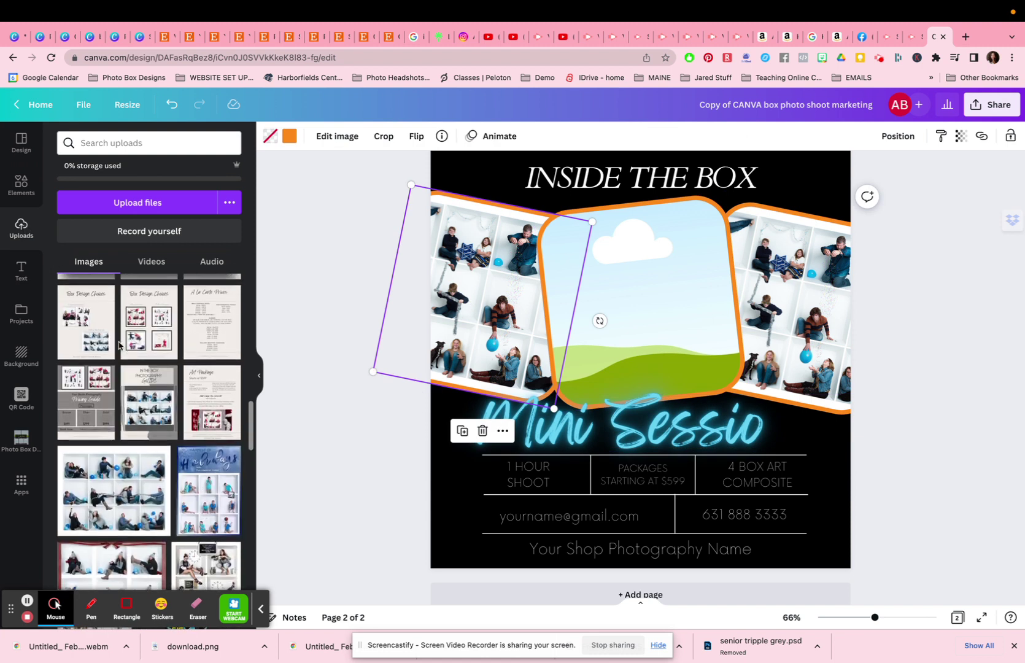
scroll(119, 345, down, 3)
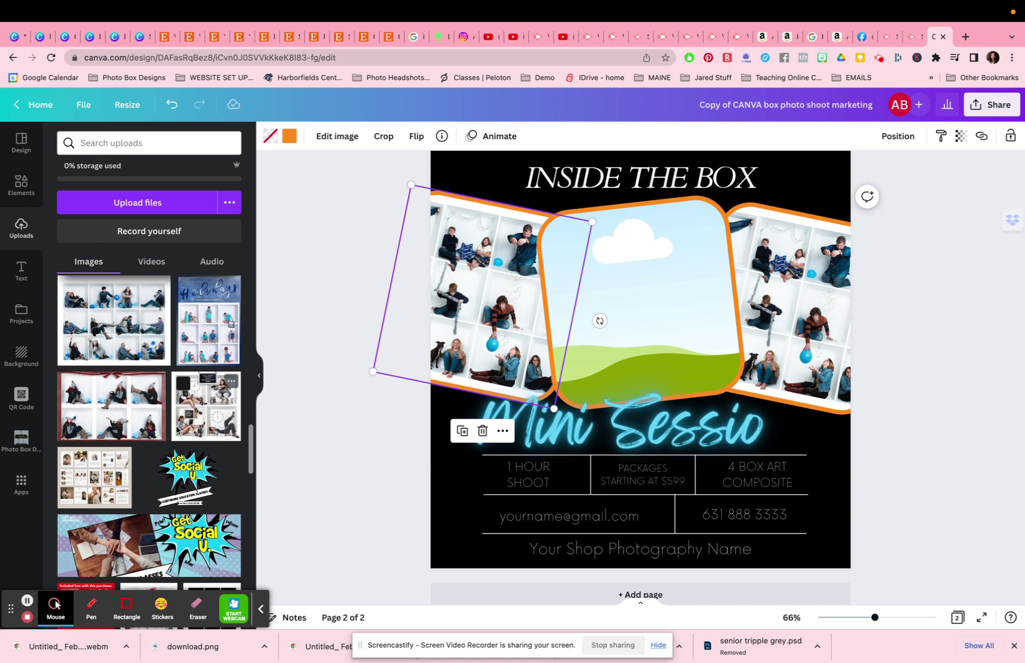
scroll(127, 407, down, 8)
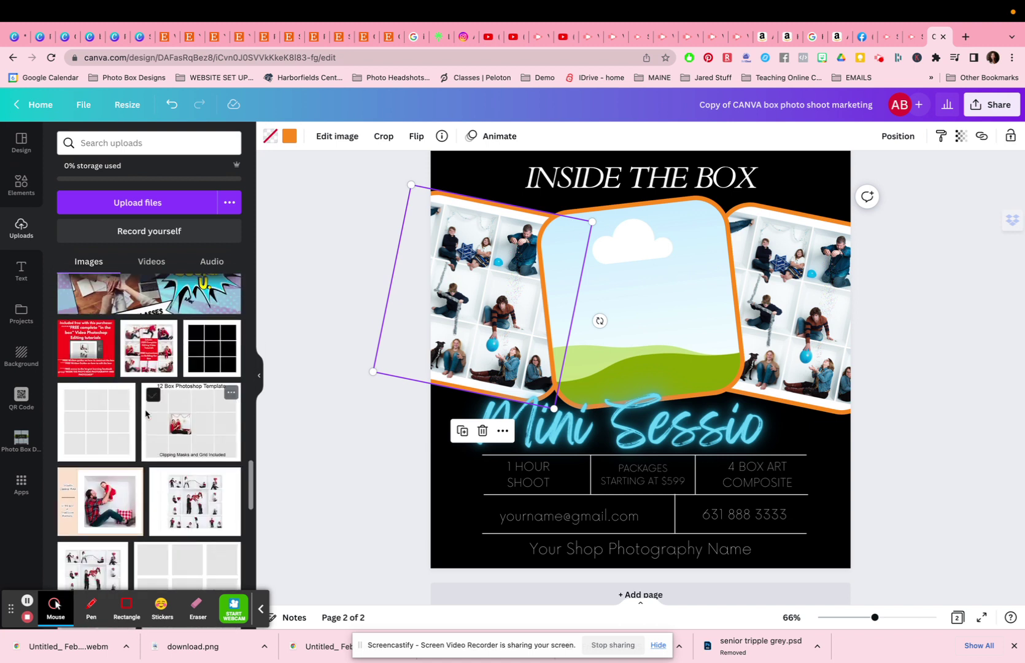
scroll(120, 492, down, 2)
click(94, 514)
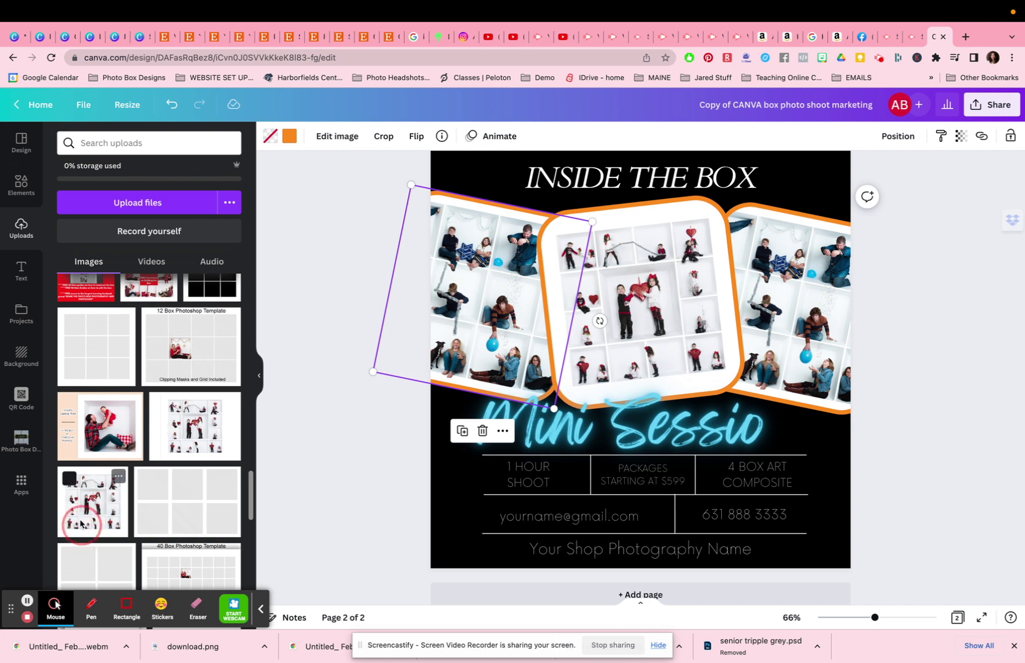
drag(84, 509, 473, 321)
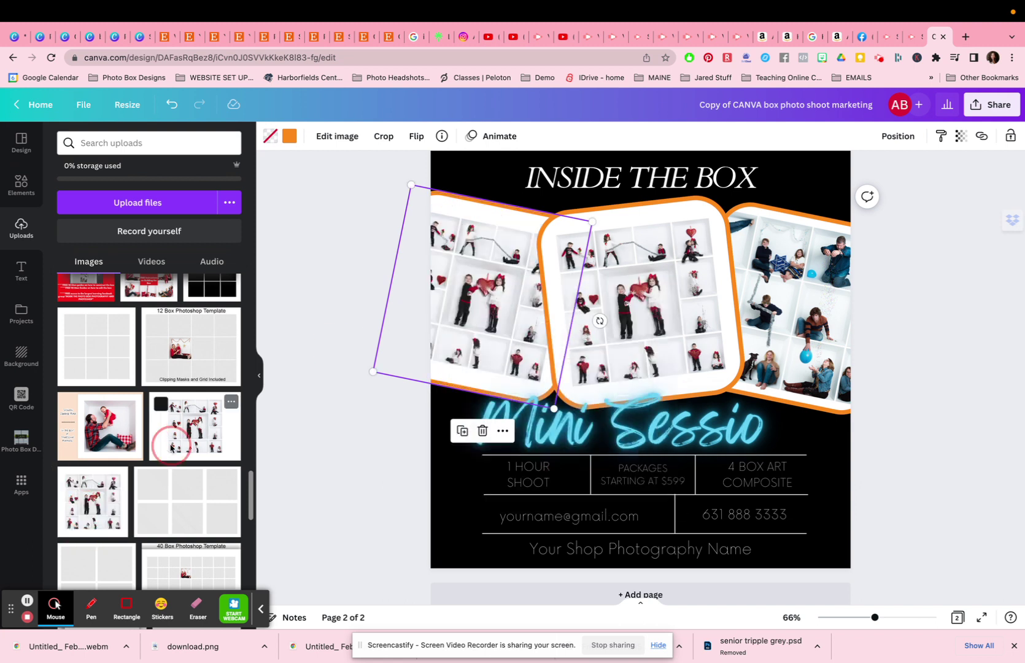
drag(92, 513, 755, 310)
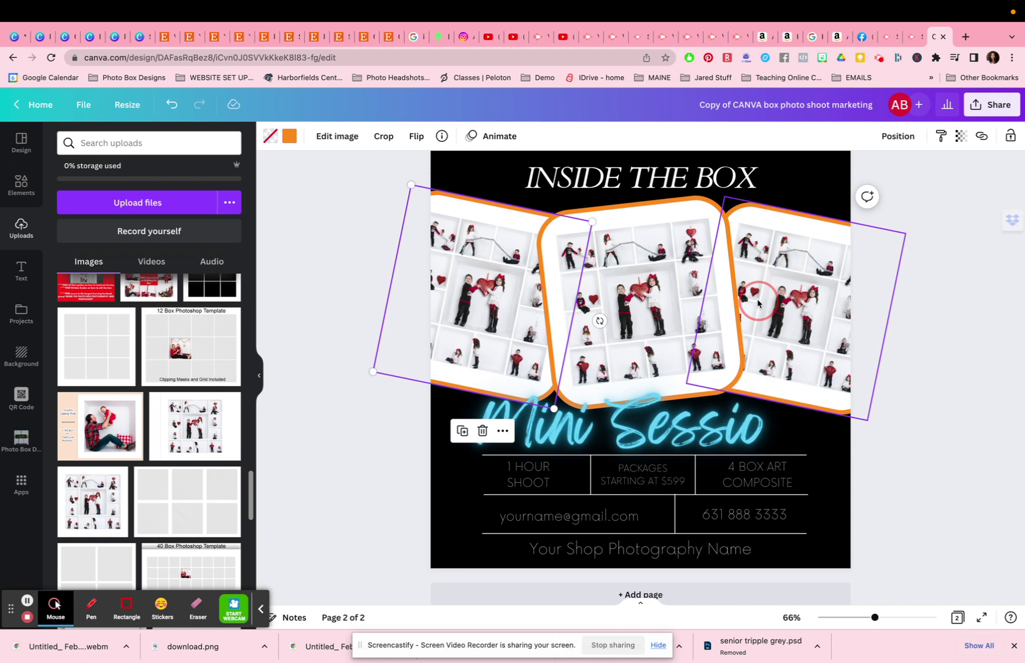
click(488, 306)
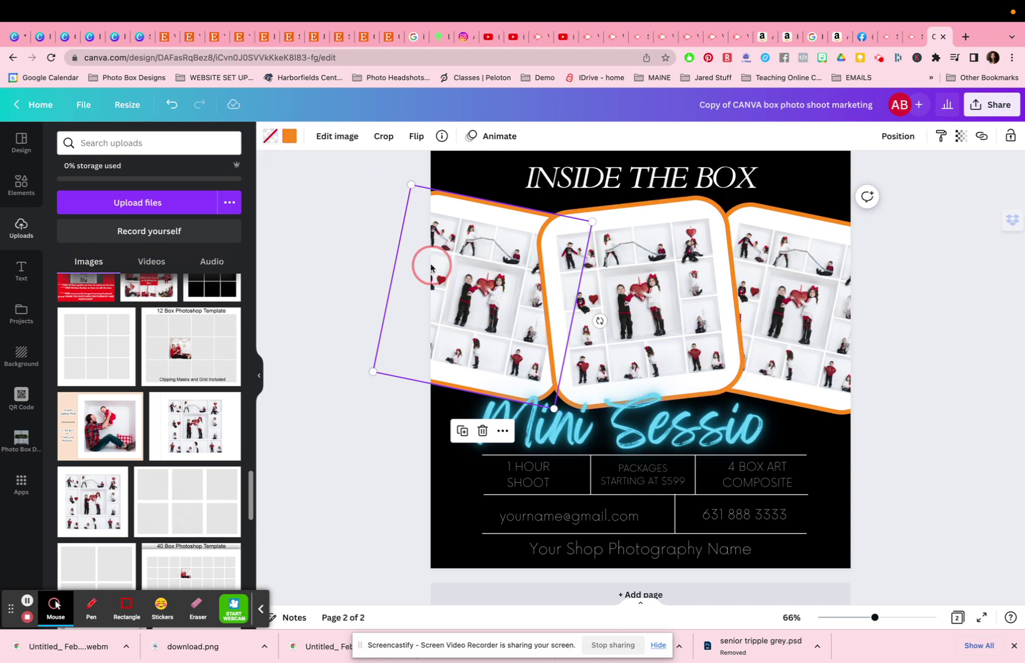
Step: Give the centre frame's border a custom red sampled from the collage photo, brightened slightly
click(288, 136)
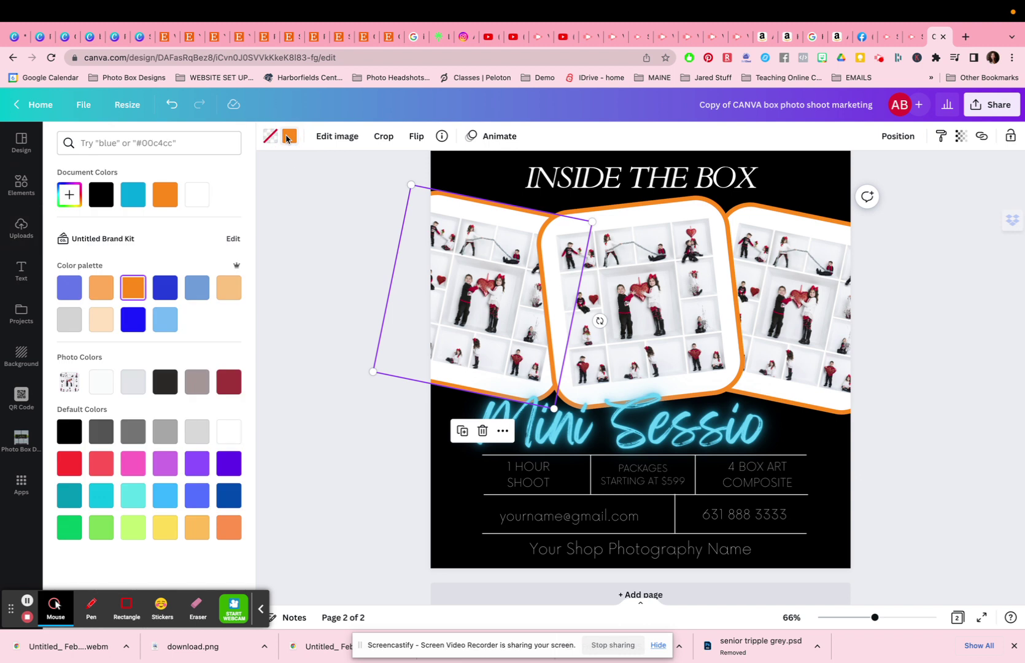
click(616, 277)
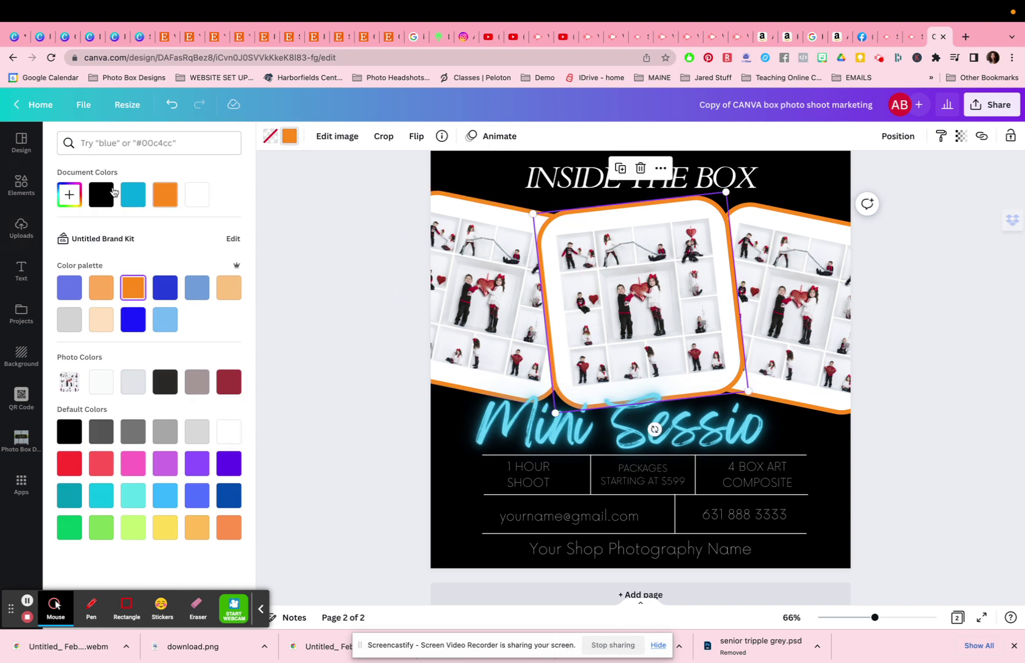
click(71, 195)
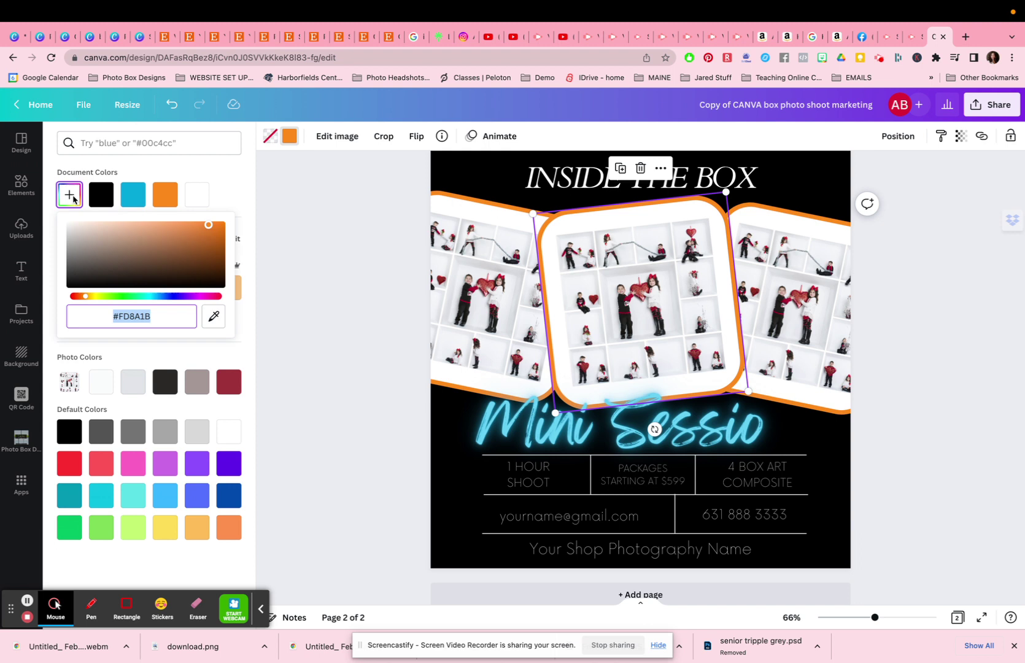
click(214, 317)
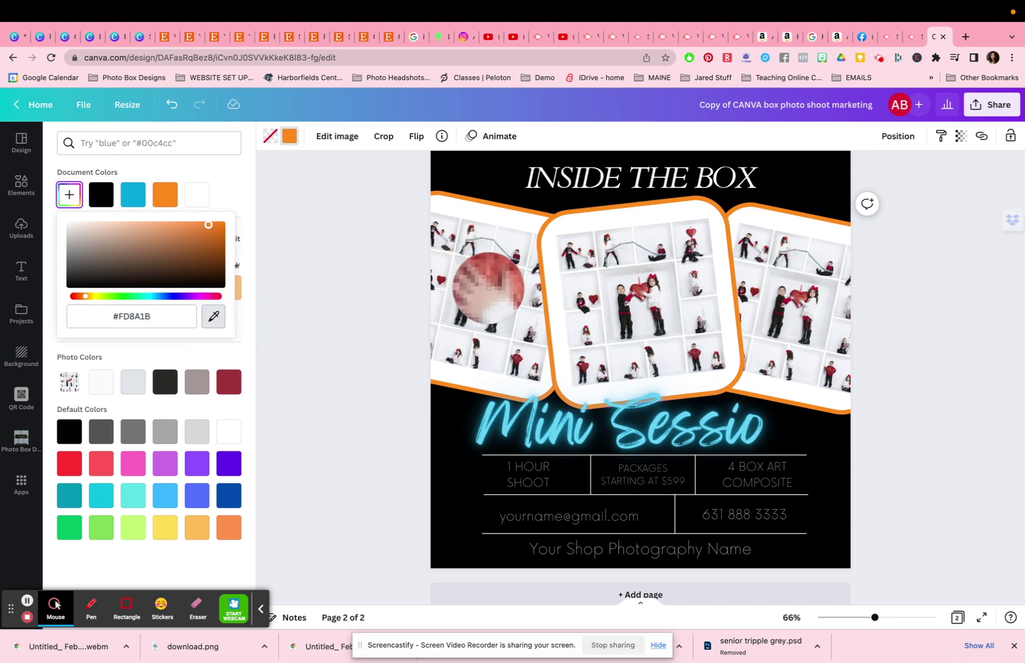
click(489, 289)
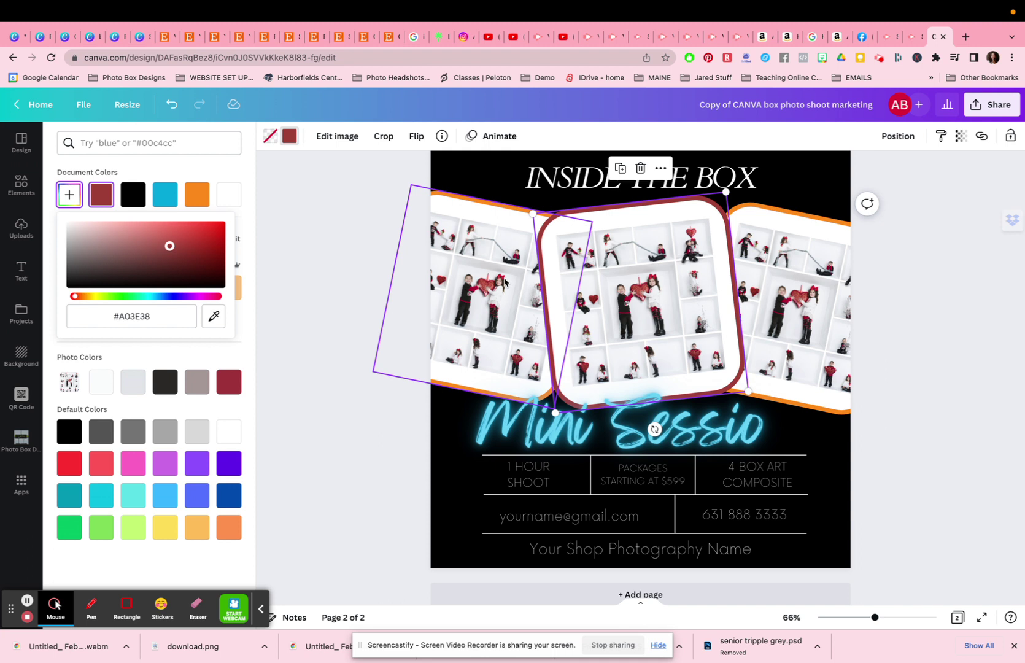
drag(184, 224, 195, 237)
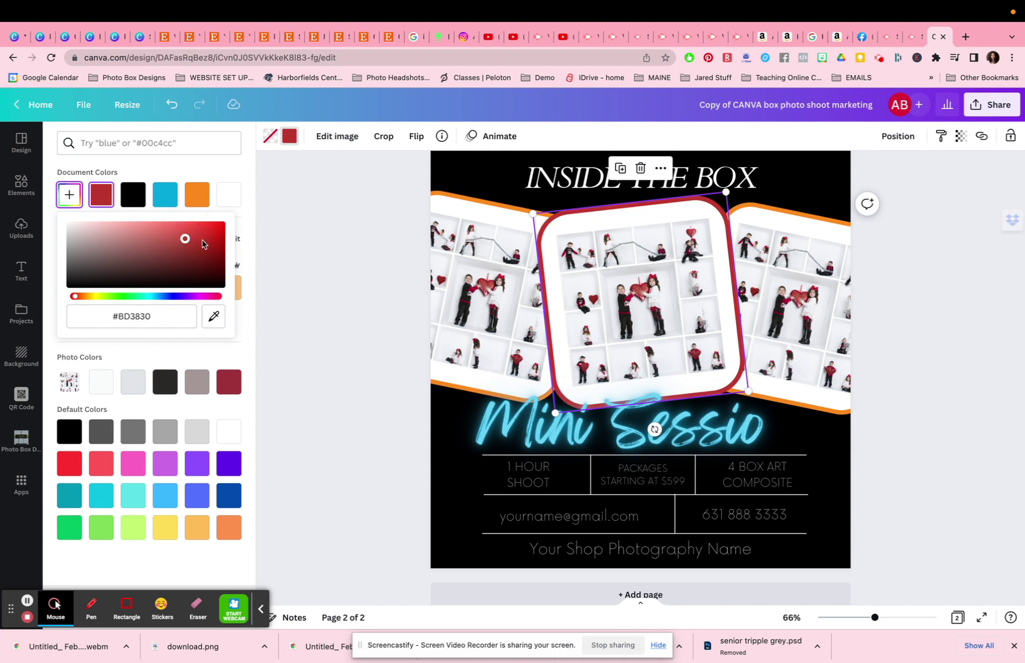
Step: Apply the same red border colour to the left and right photo frames
click(492, 316)
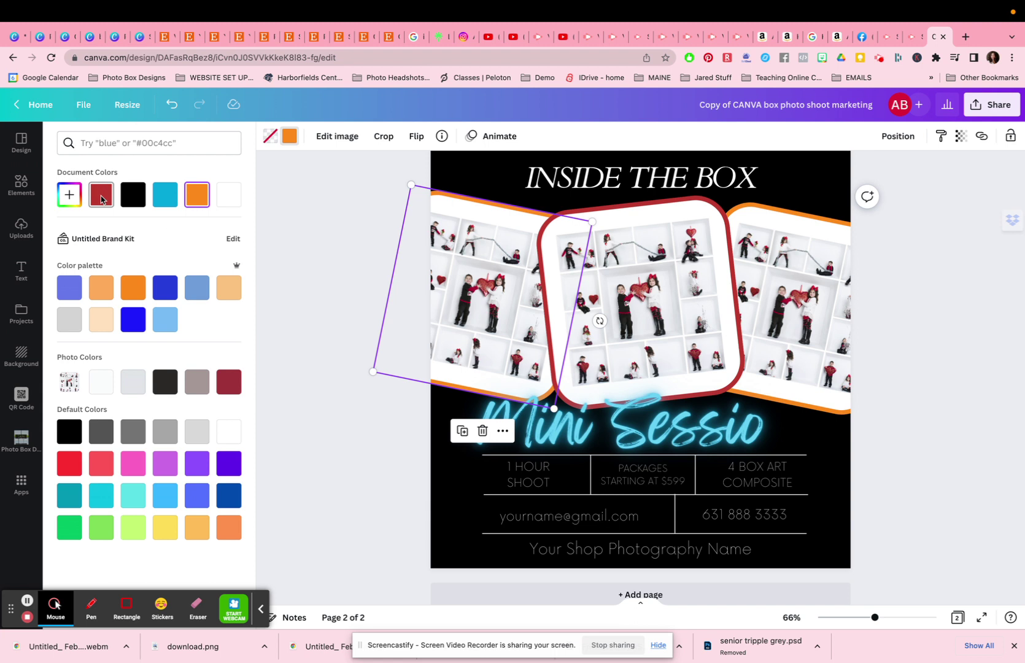
click(102, 196)
click(811, 332)
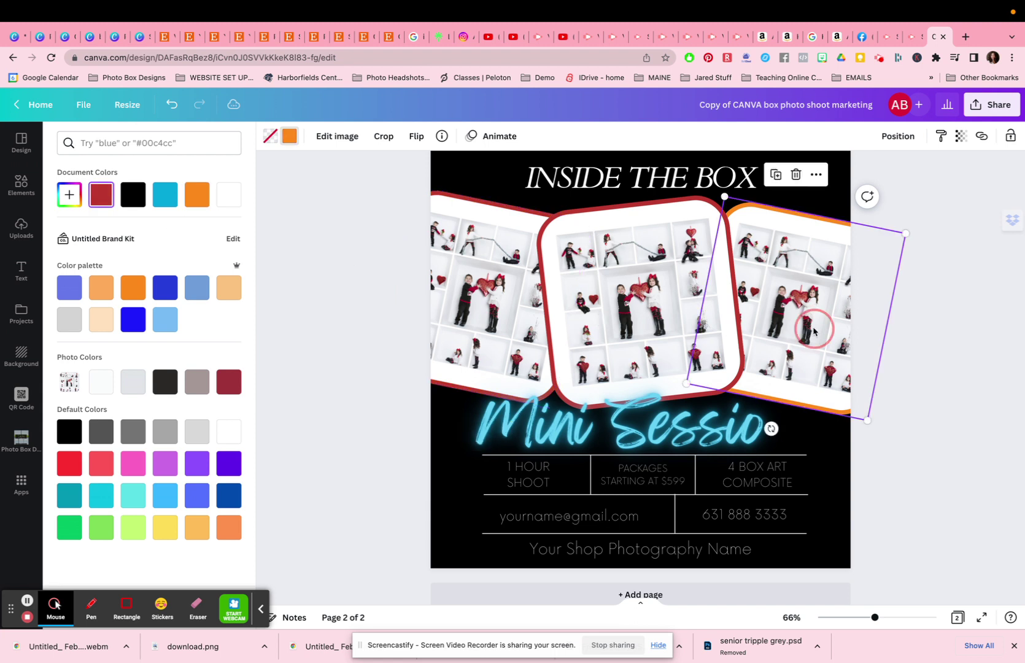
click(99, 196)
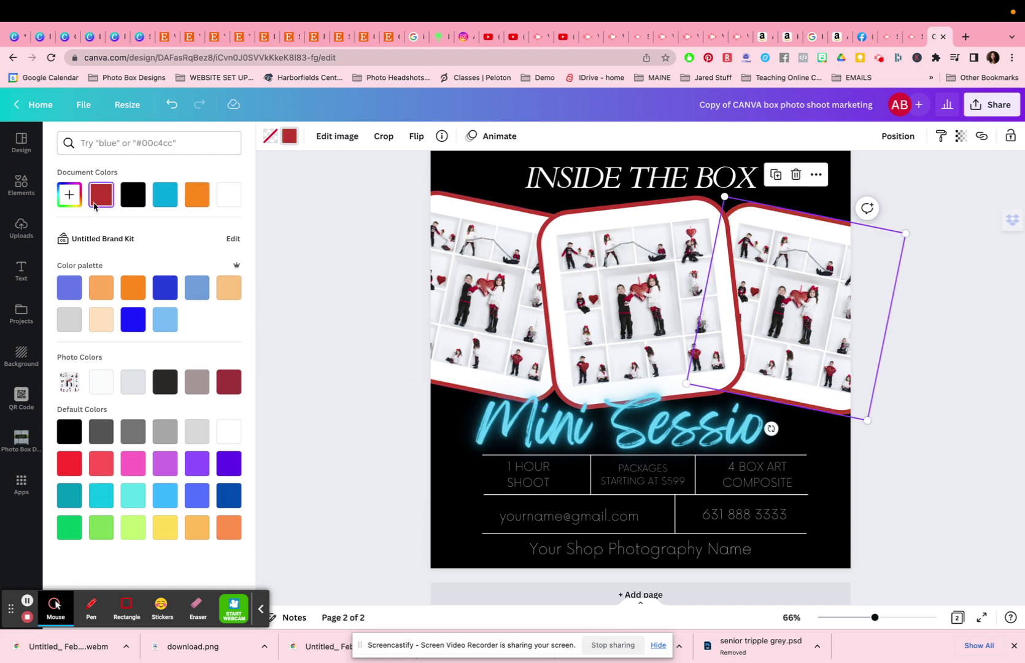
click(605, 412)
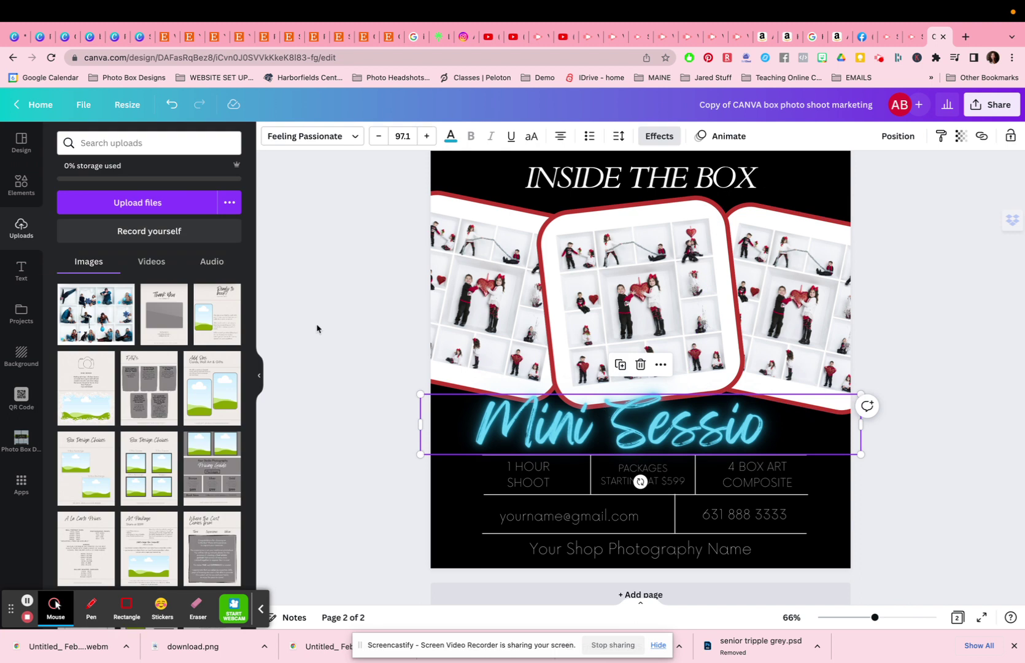
Step: Turn the Mini Session heading red, widen its box to fit, and re-centre it below the frames
click(452, 136)
click(166, 202)
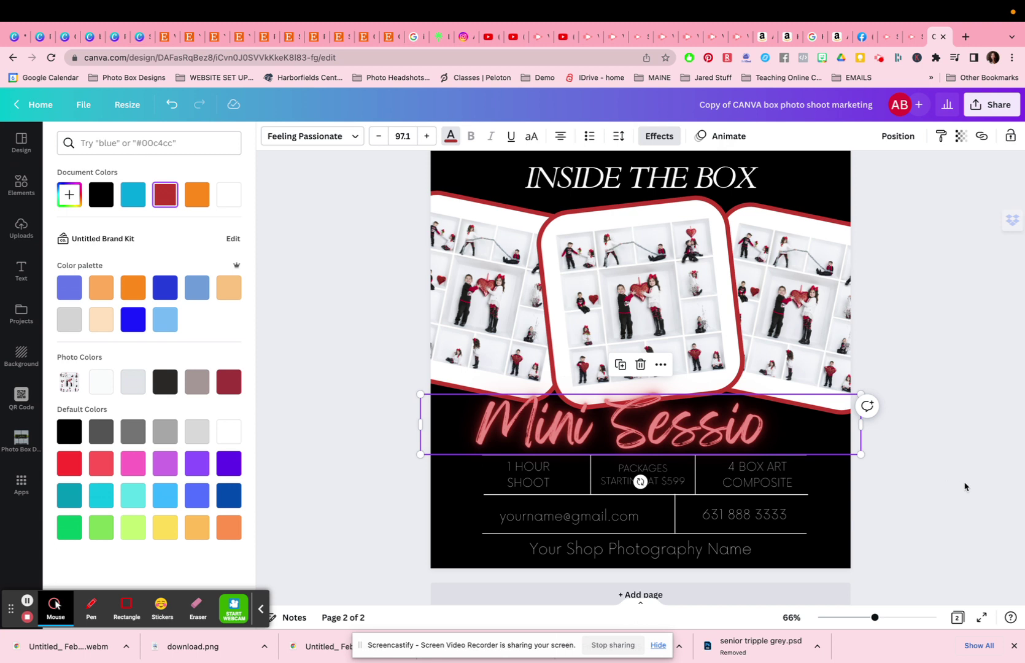
drag(860, 454, 832, 452)
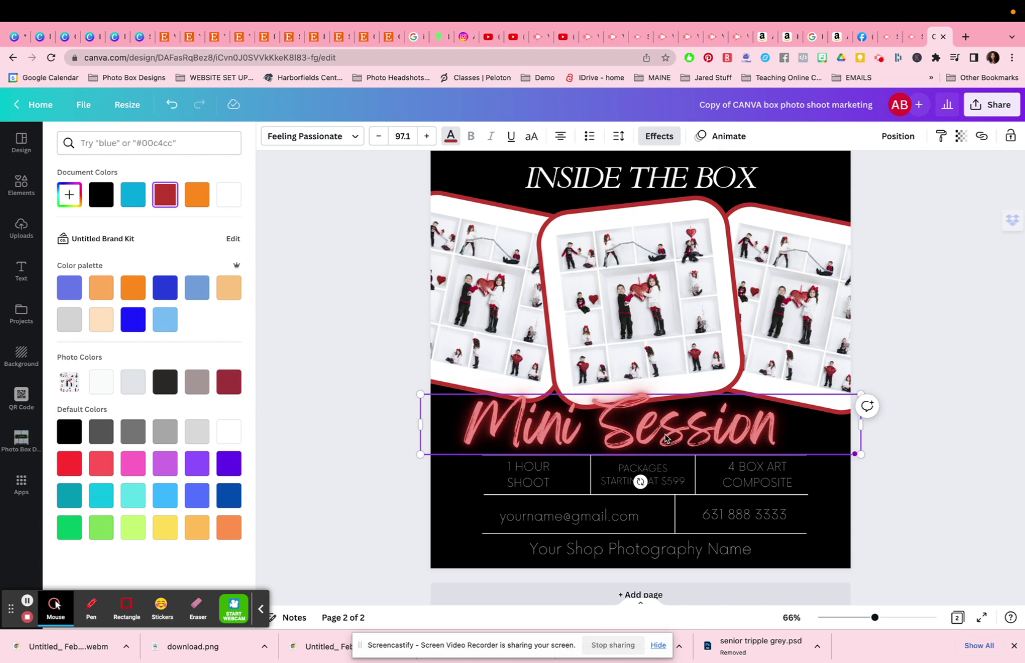
drag(666, 438, 677, 437)
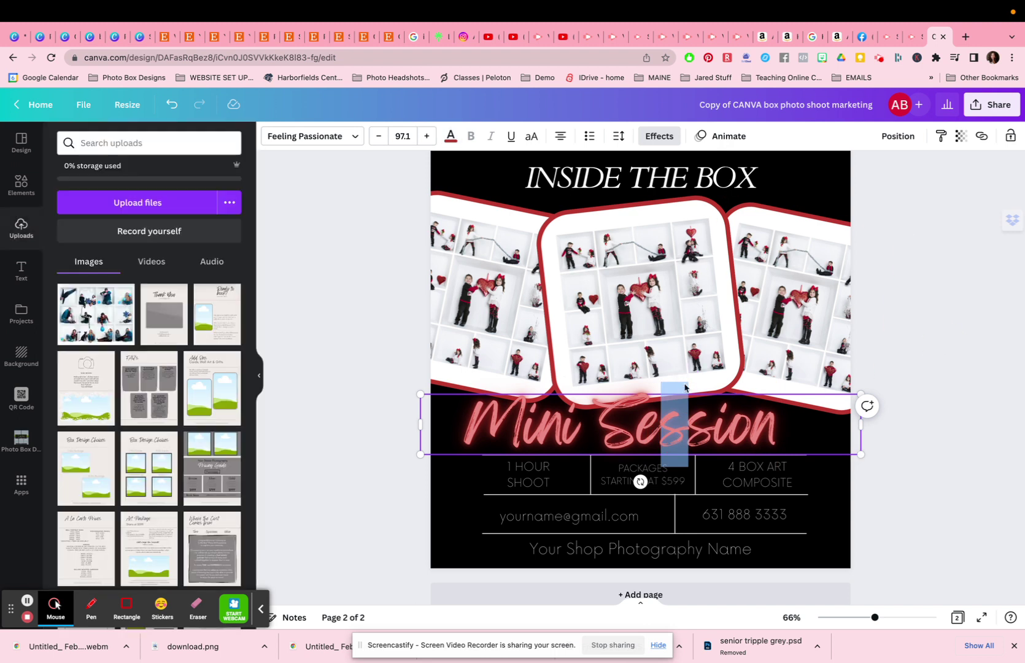
click(922, 444)
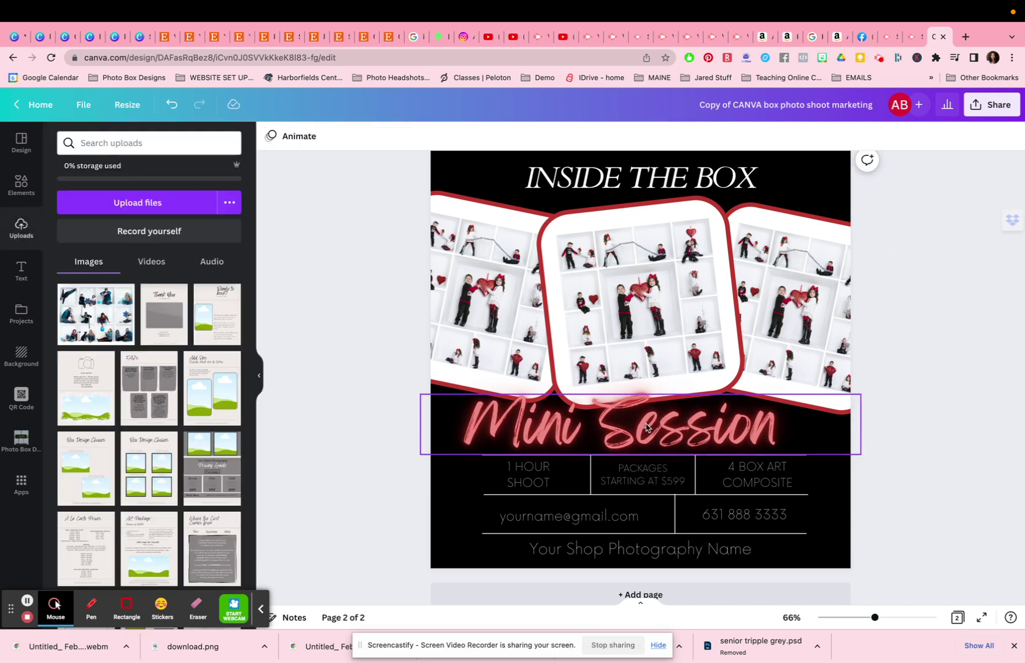
drag(646, 428, 652, 424)
click(919, 417)
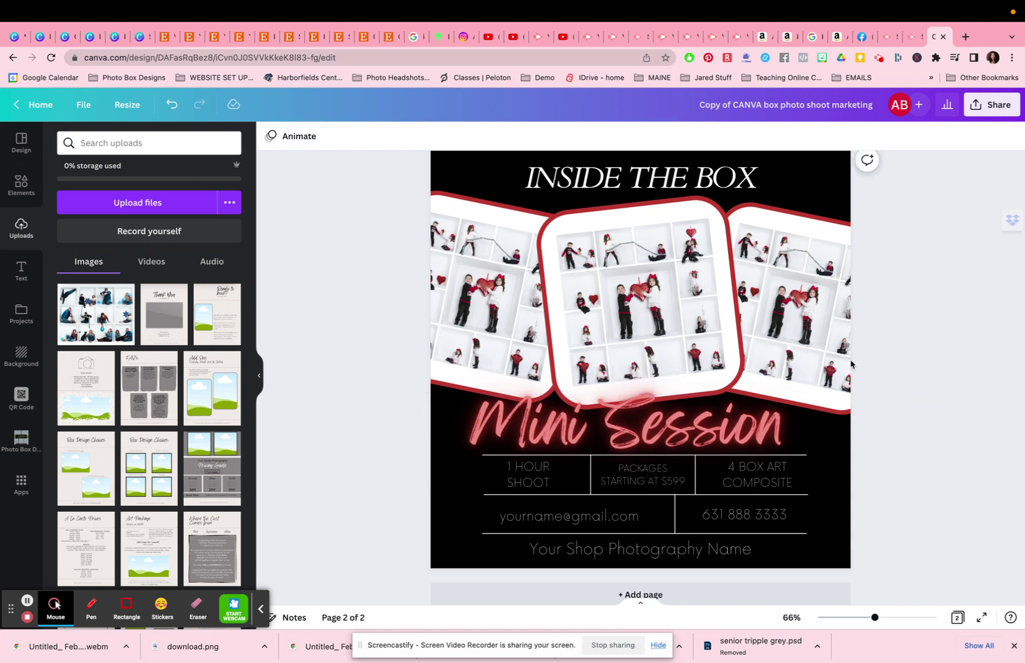
scroll(895, 349, up, 10)
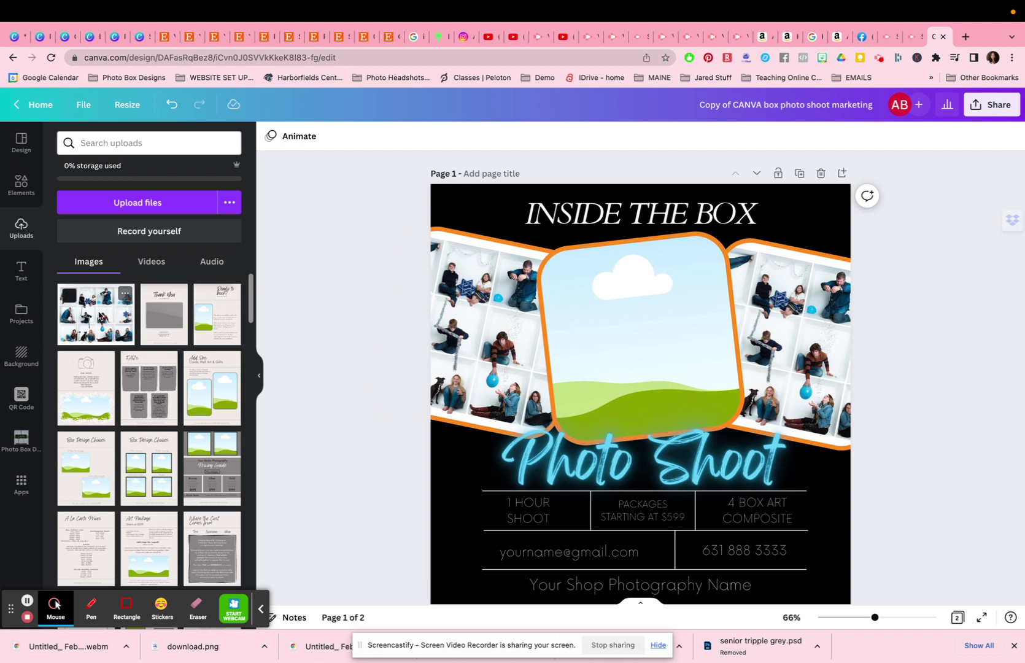
Step: Place the blue box-photo collage into page 1's centre frame
drag(100, 314, 561, 279)
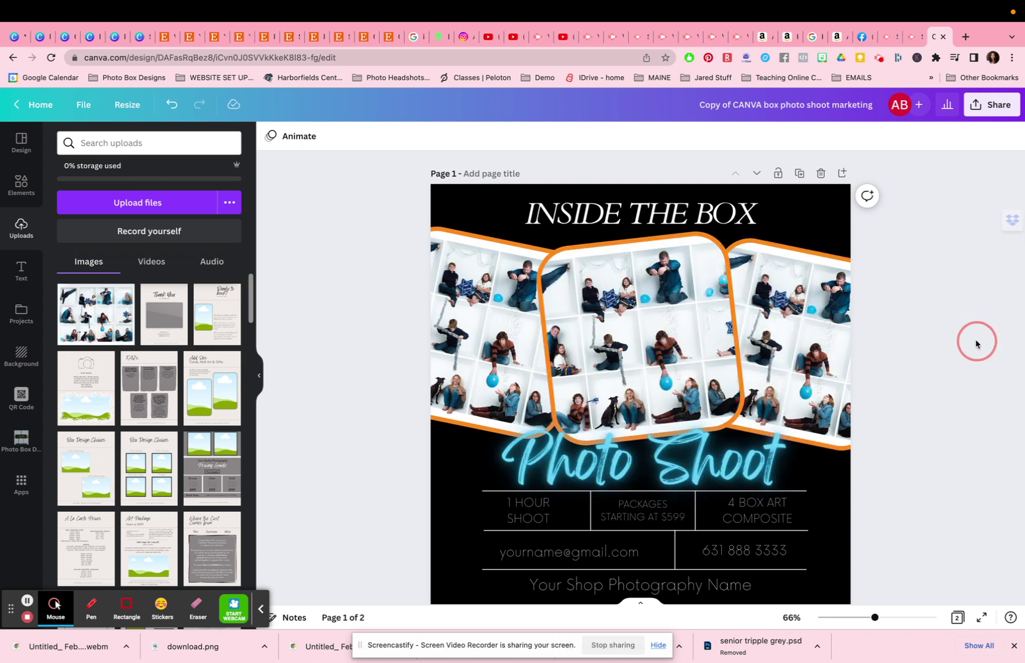
scroll(777, 404, down, 5)
scroll(776, 404, down, 4)
scroll(859, 357, up, 8)
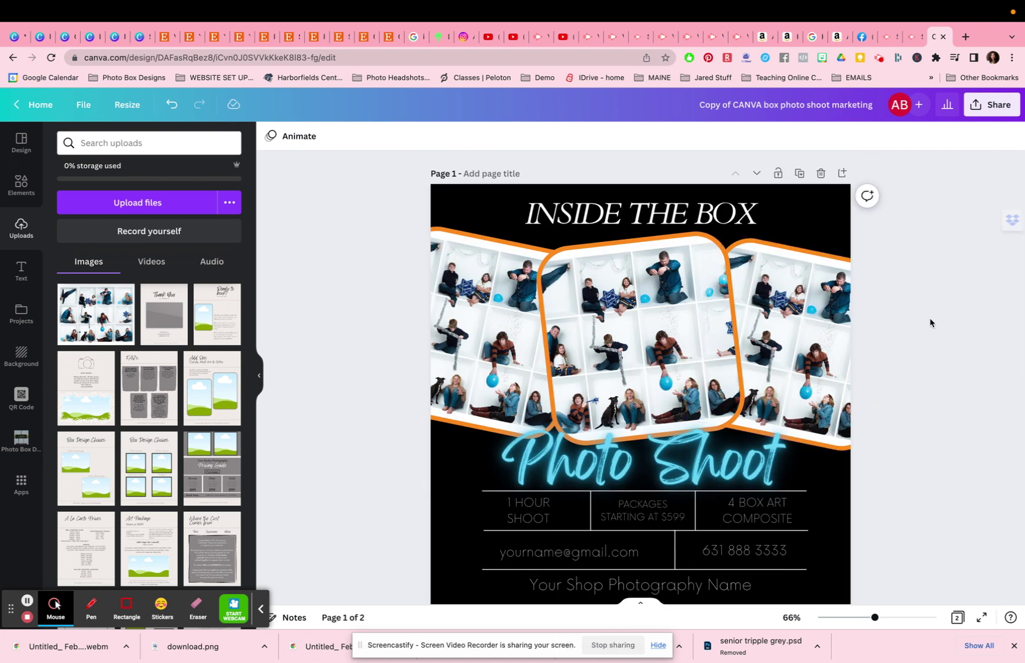
Step: In Share > Download, set the file type to JPG and the size to 1.25
click(990, 106)
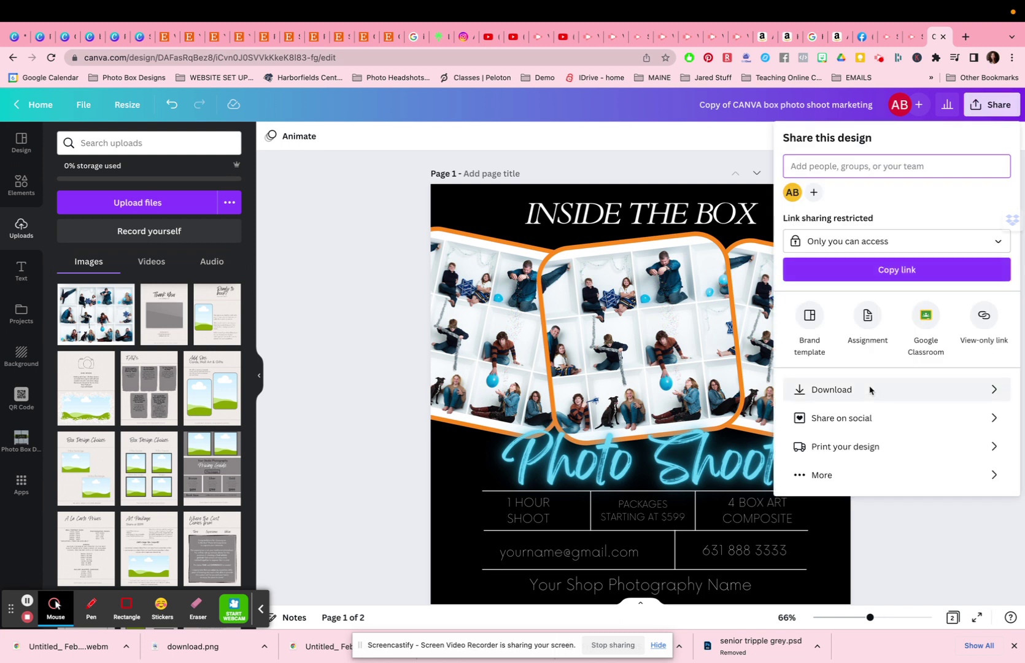
click(871, 390)
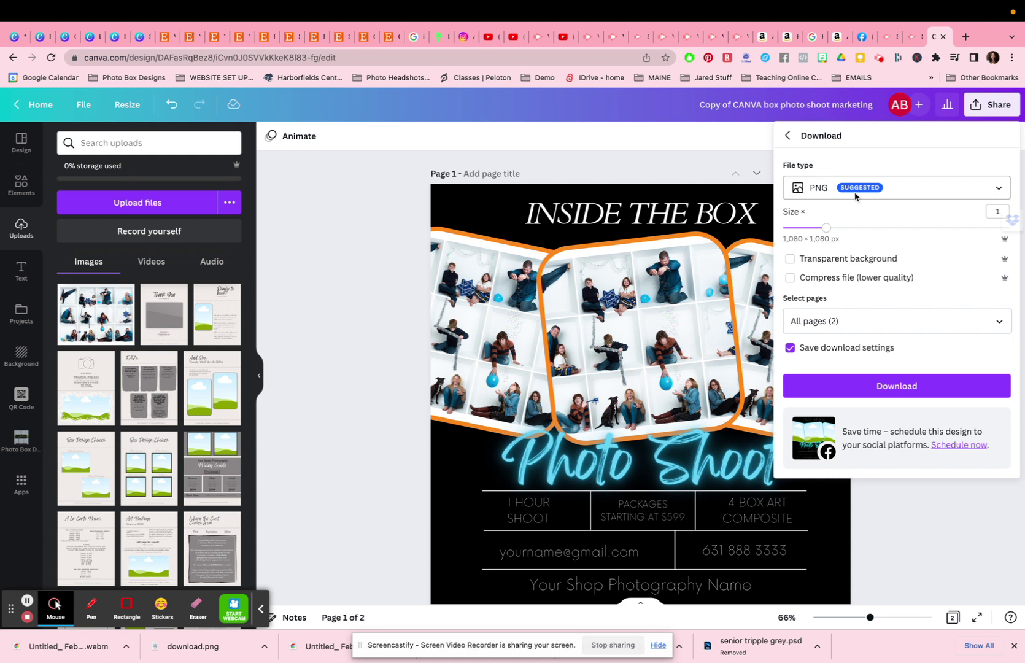
click(855, 195)
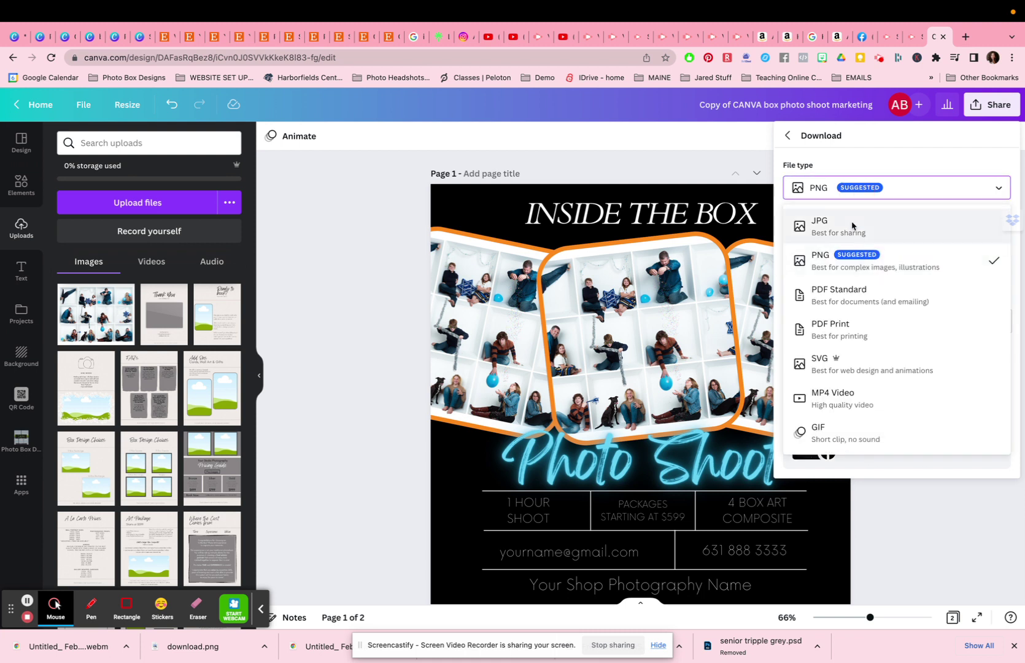
click(853, 225)
click(853, 188)
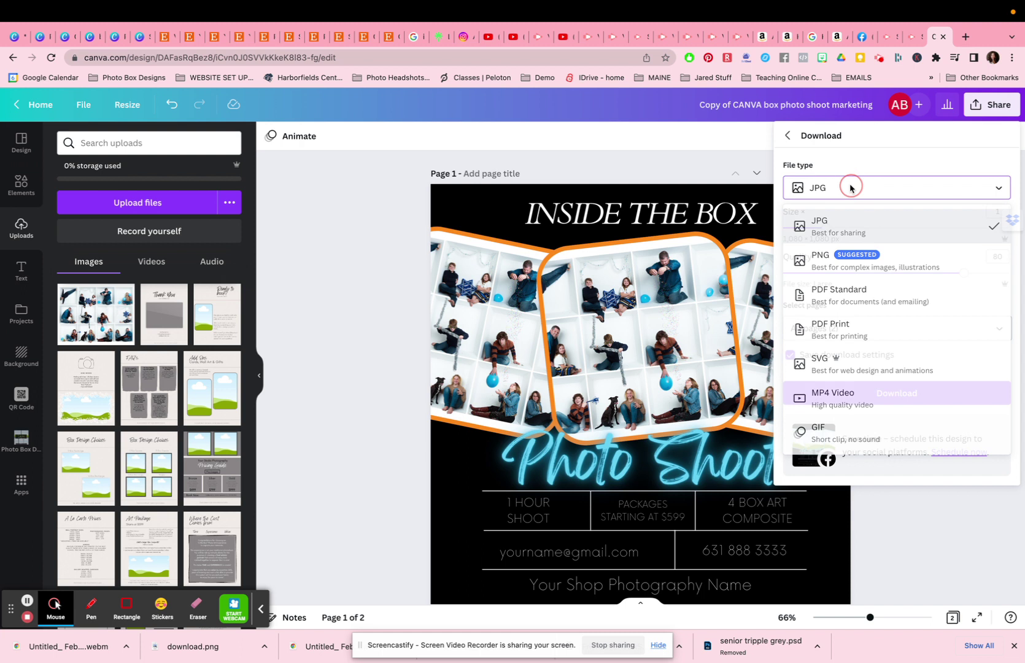
click(852, 186)
drag(827, 228, 848, 228)
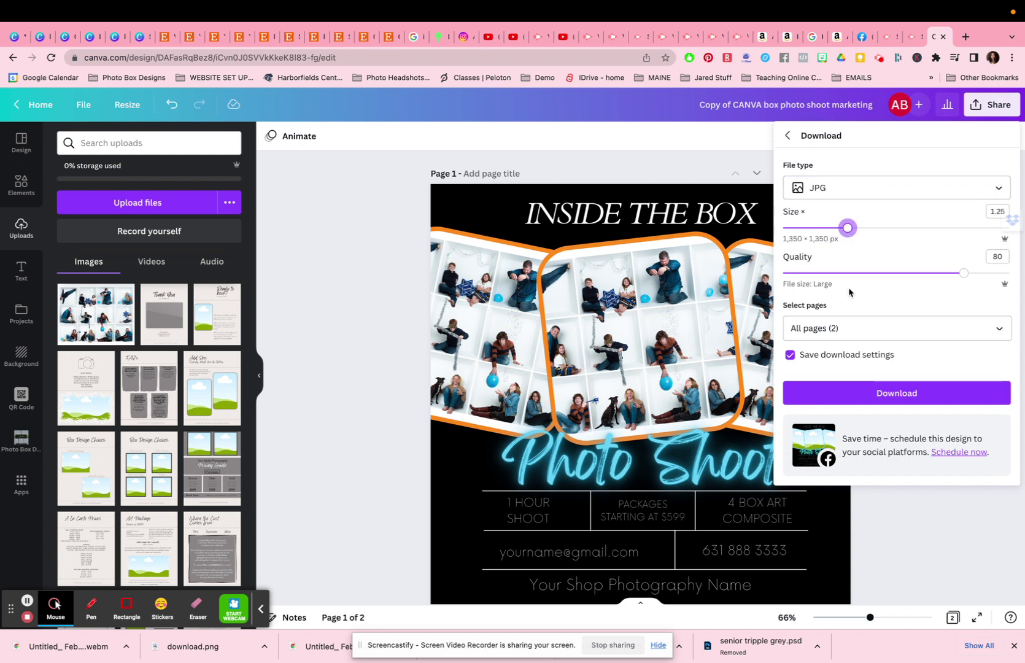
click(831, 189)
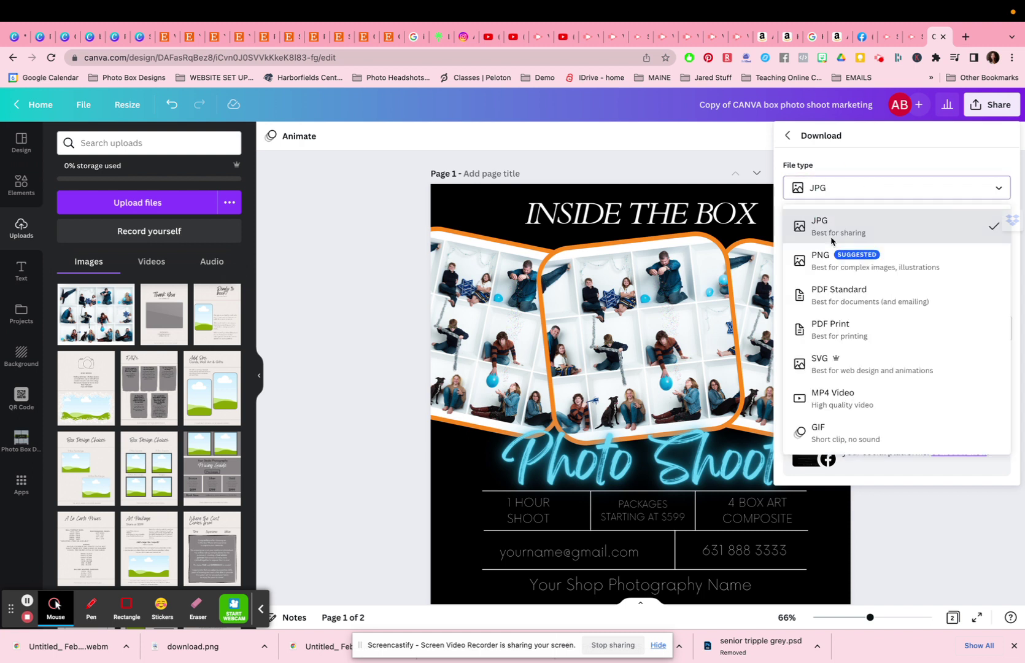
click(847, 327)
click(837, 194)
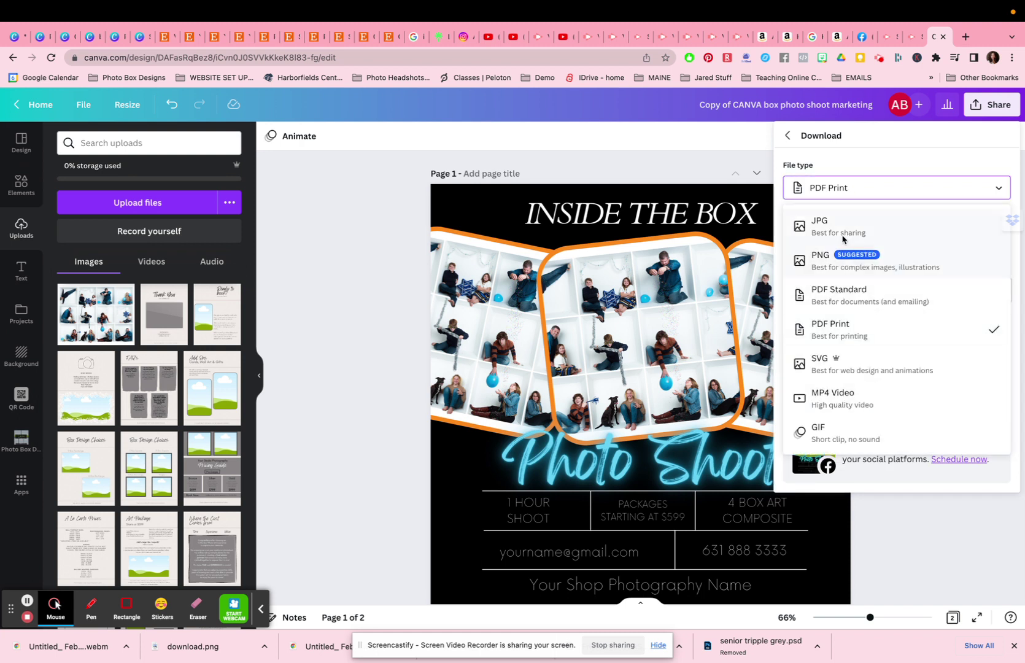
click(842, 234)
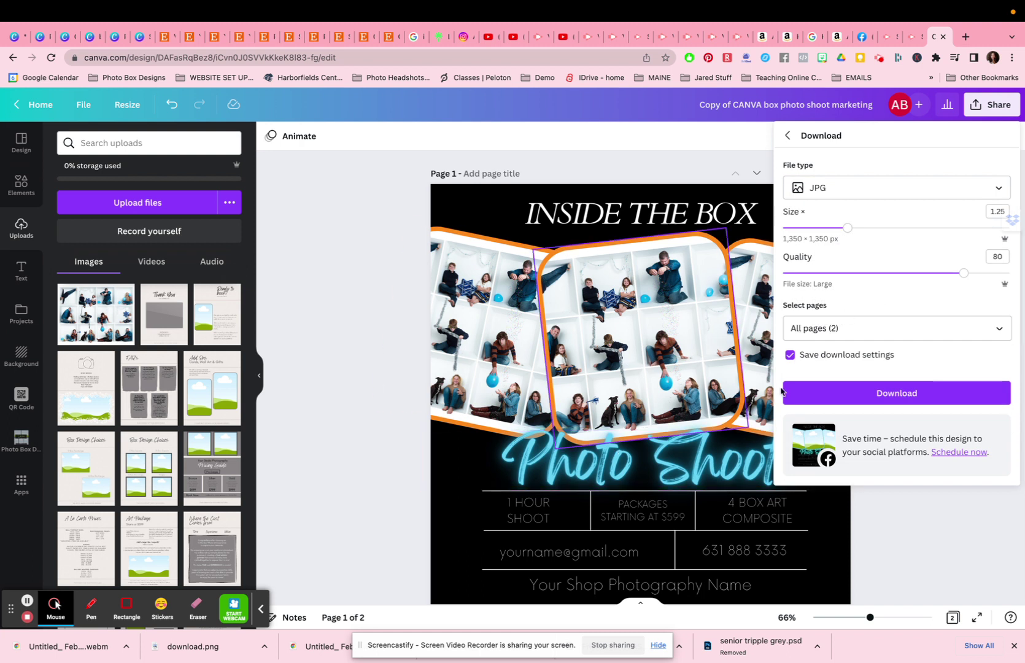
Step: Limit the download to Page 1 only and return to the sharing options
click(899, 337)
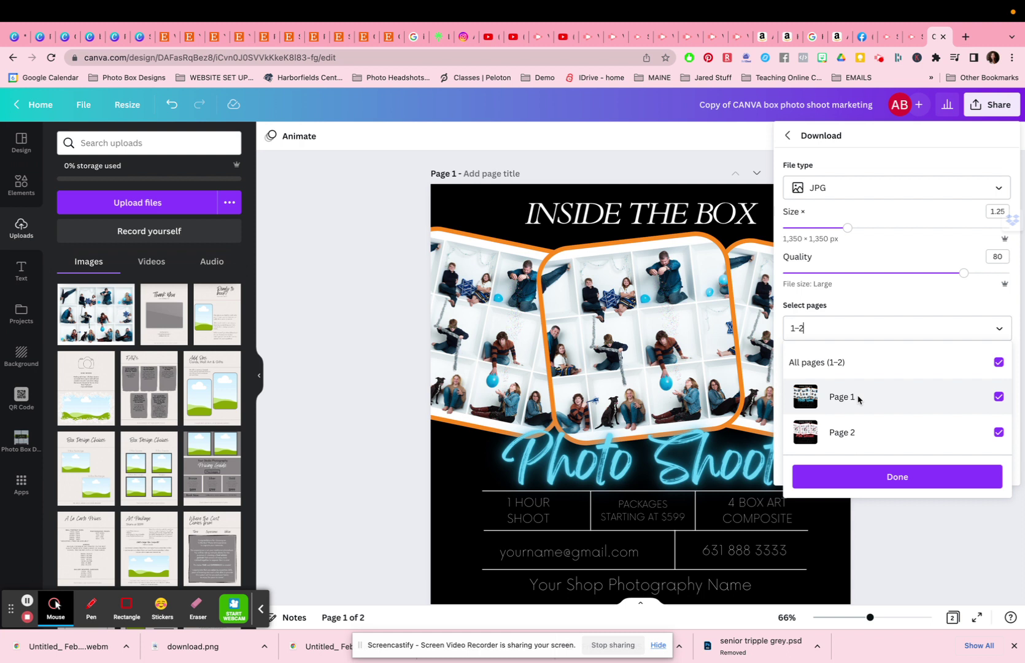
click(999, 362)
click(999, 397)
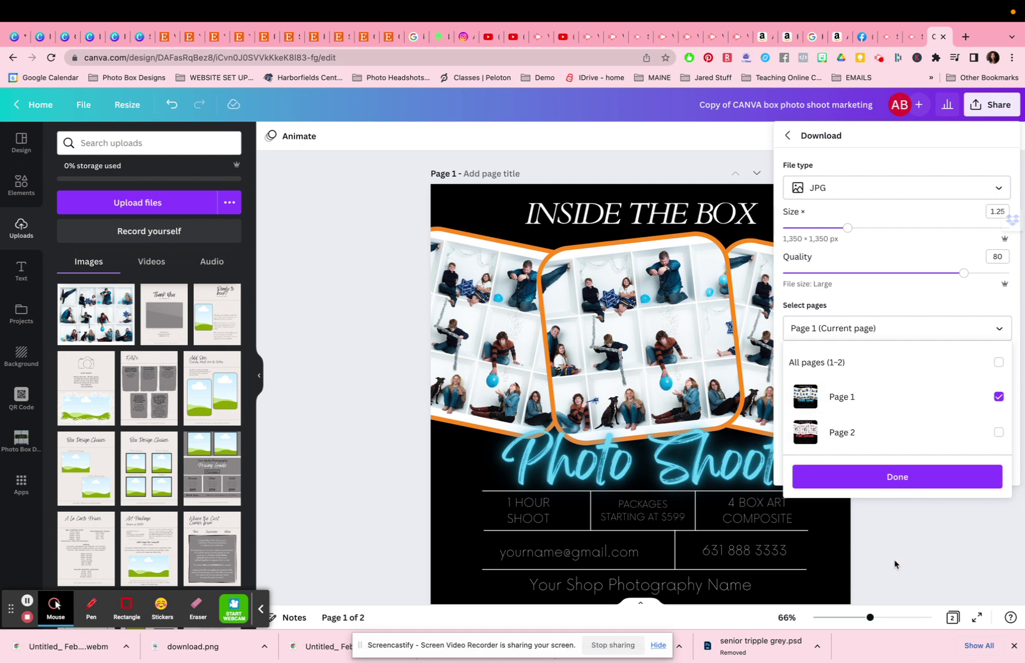
click(911, 556)
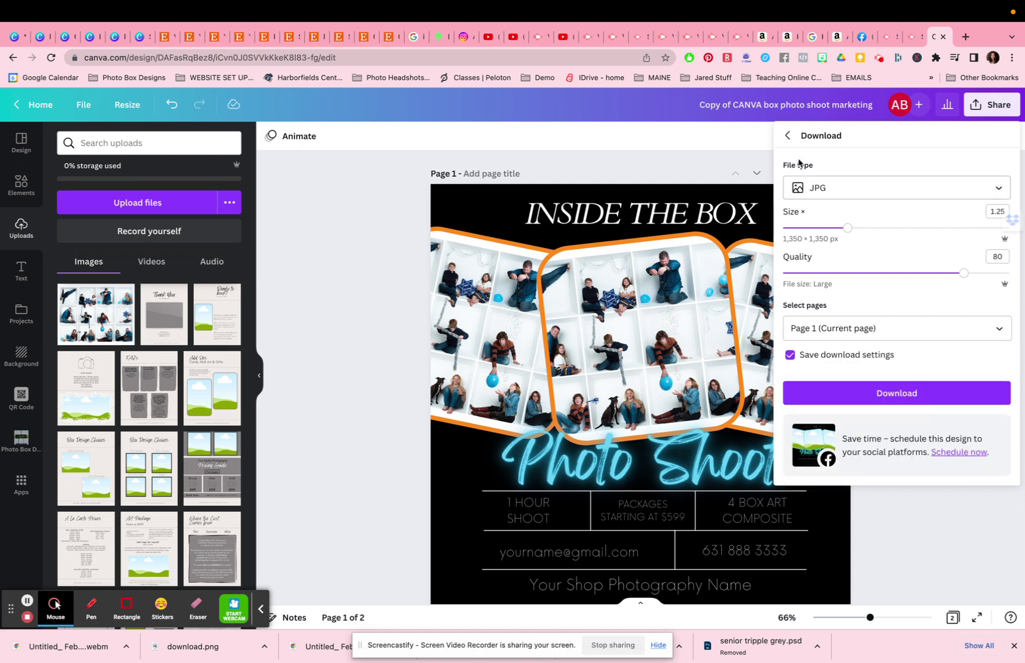
click(786, 136)
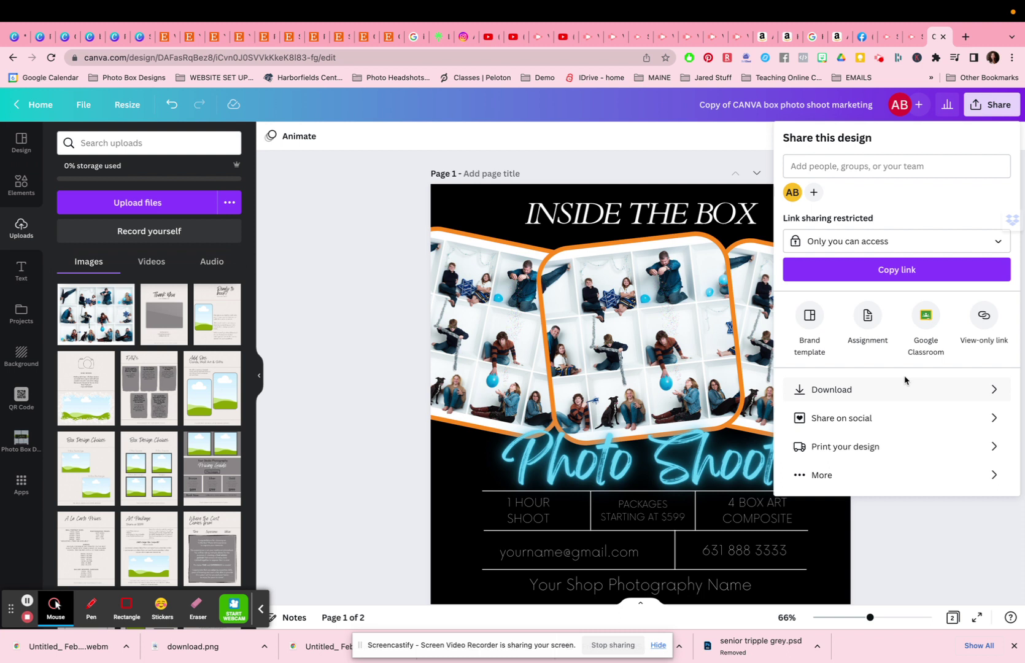
Step: Show the Elements library in the sidebar and close the Share panel
click(904, 544)
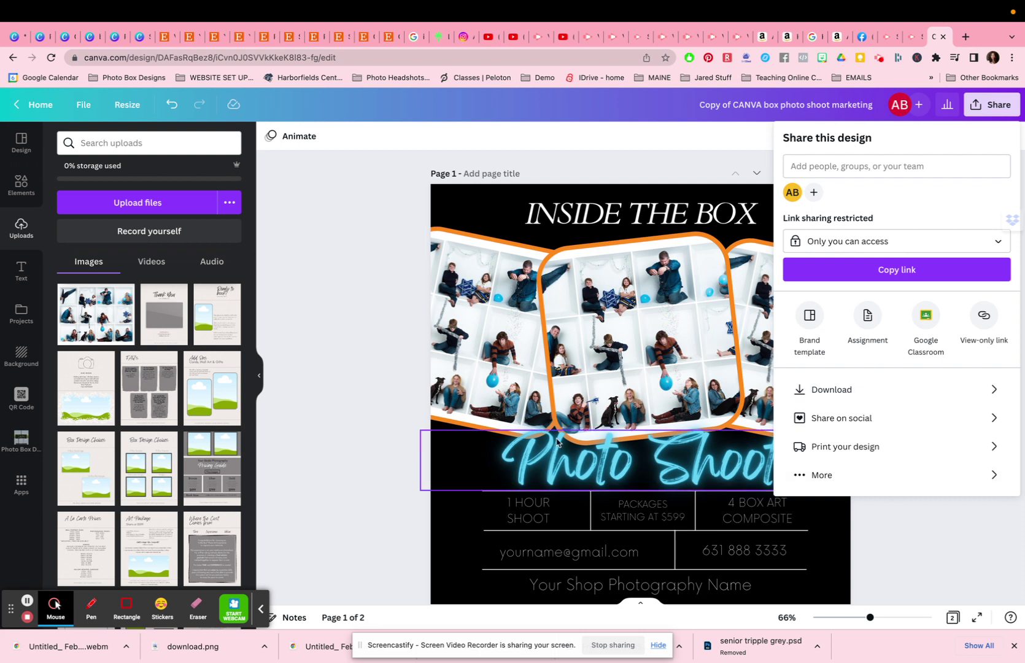
scroll(557, 441, down, 3)
scroll(550, 401, up, 3)
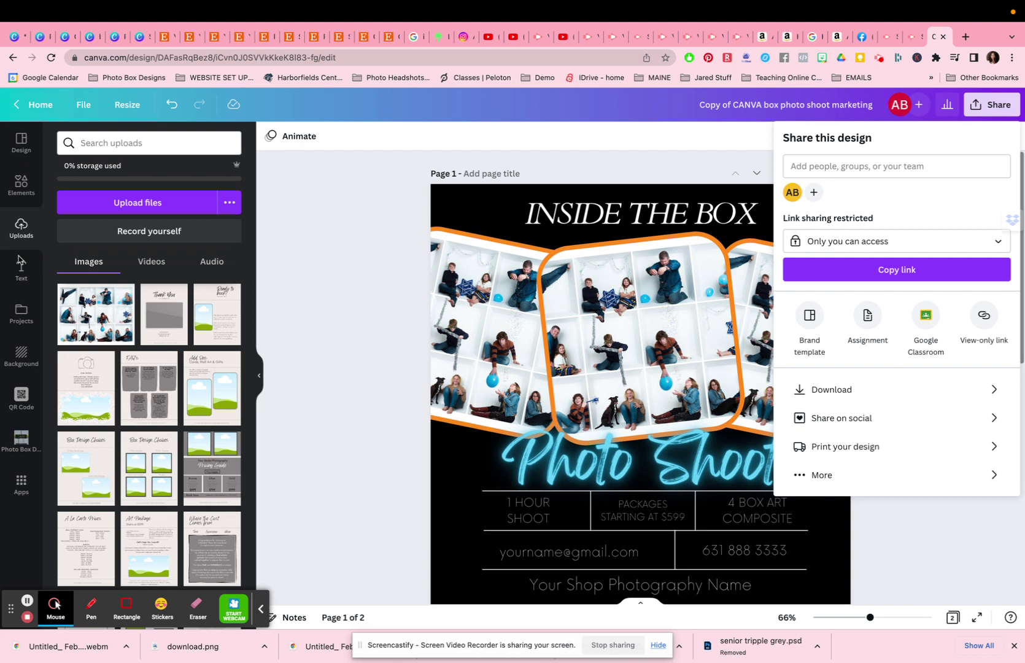
click(21, 184)
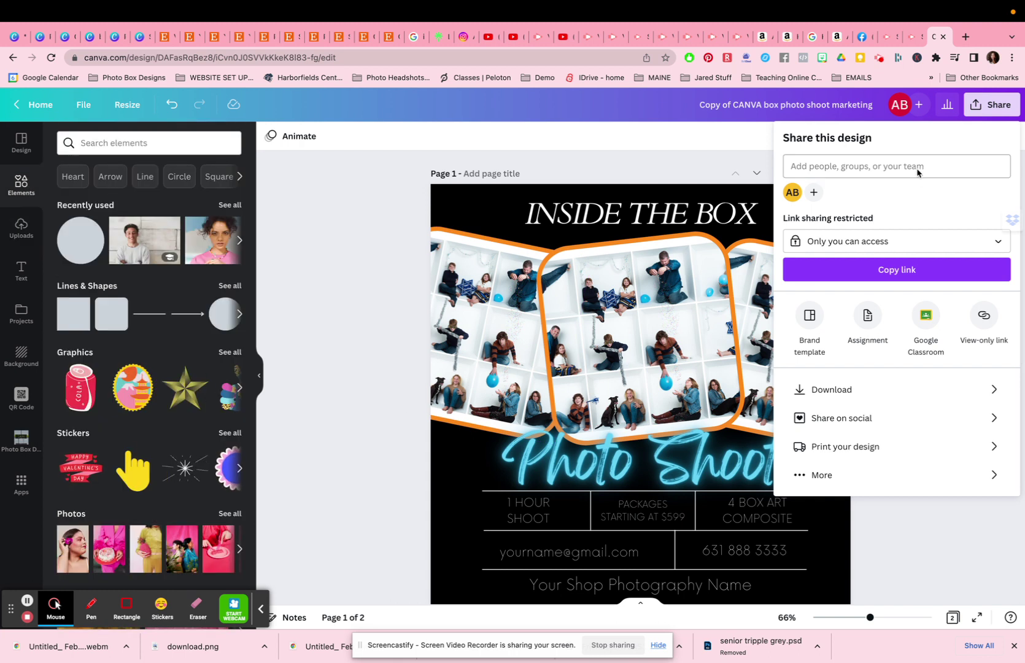
click(990, 106)
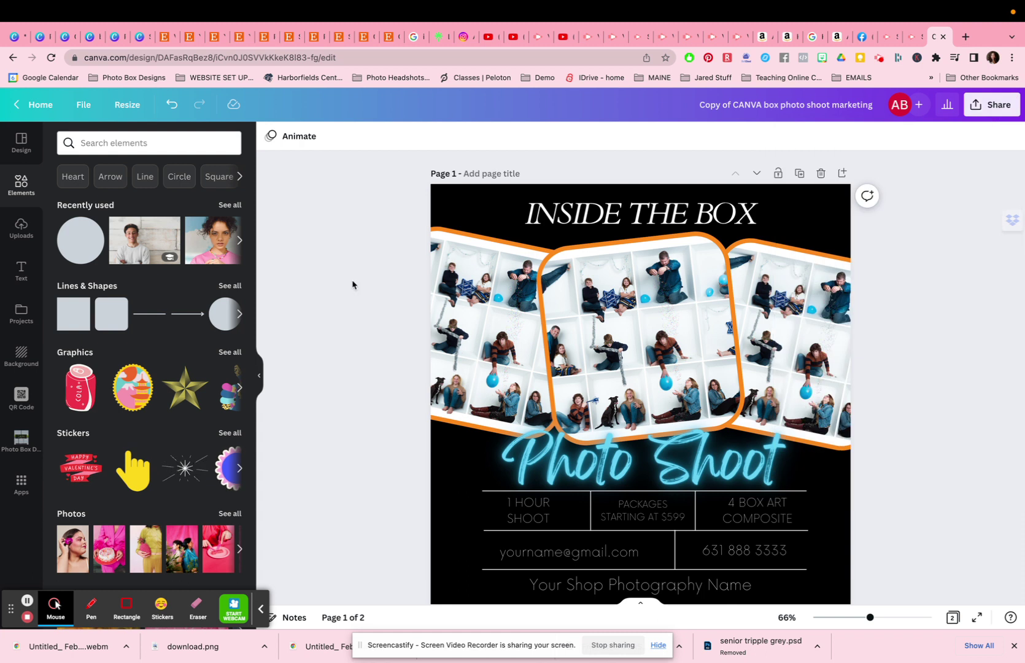
Step: Try a gold star graphic on page 1, shrinking it and moving it to the lower-left corner, then delete it
click(186, 392)
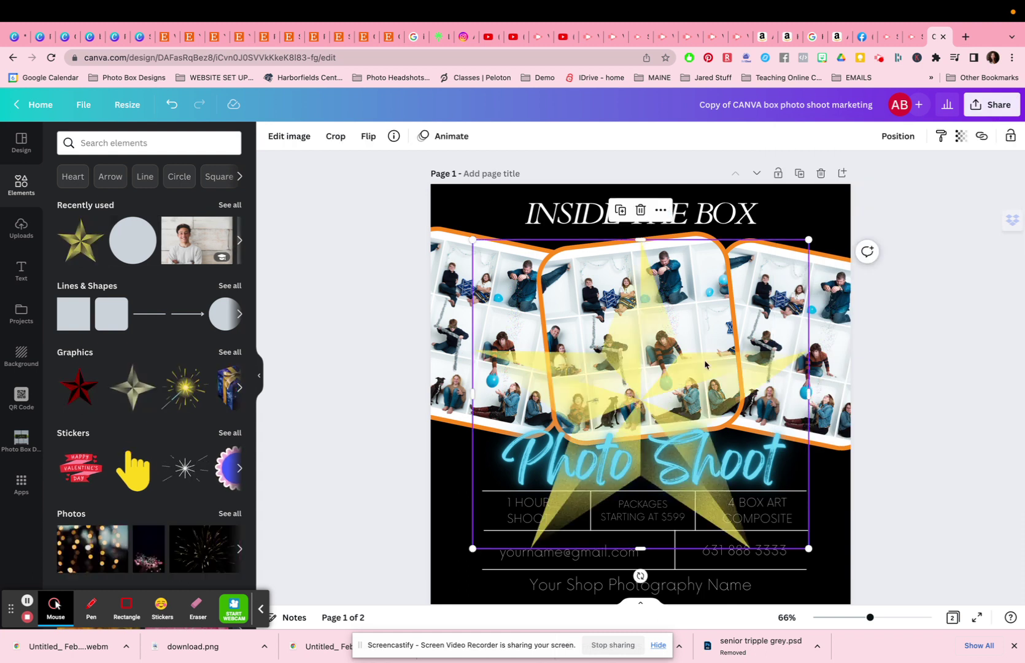
drag(809, 239, 560, 468)
drag(482, 489, 439, 538)
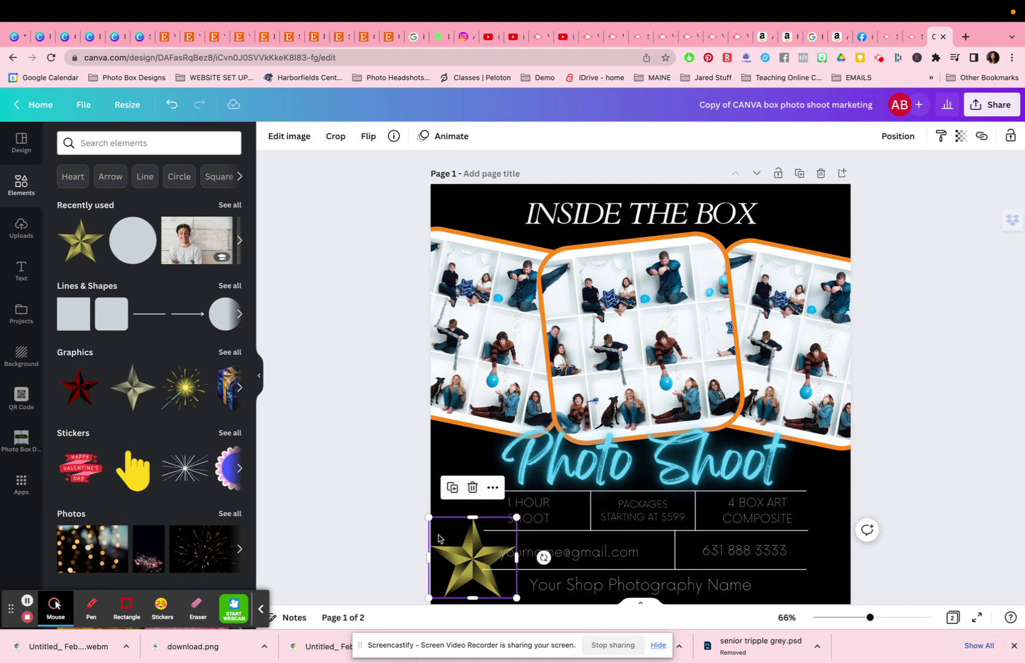
click(472, 487)
scroll(961, 482, down, 5)
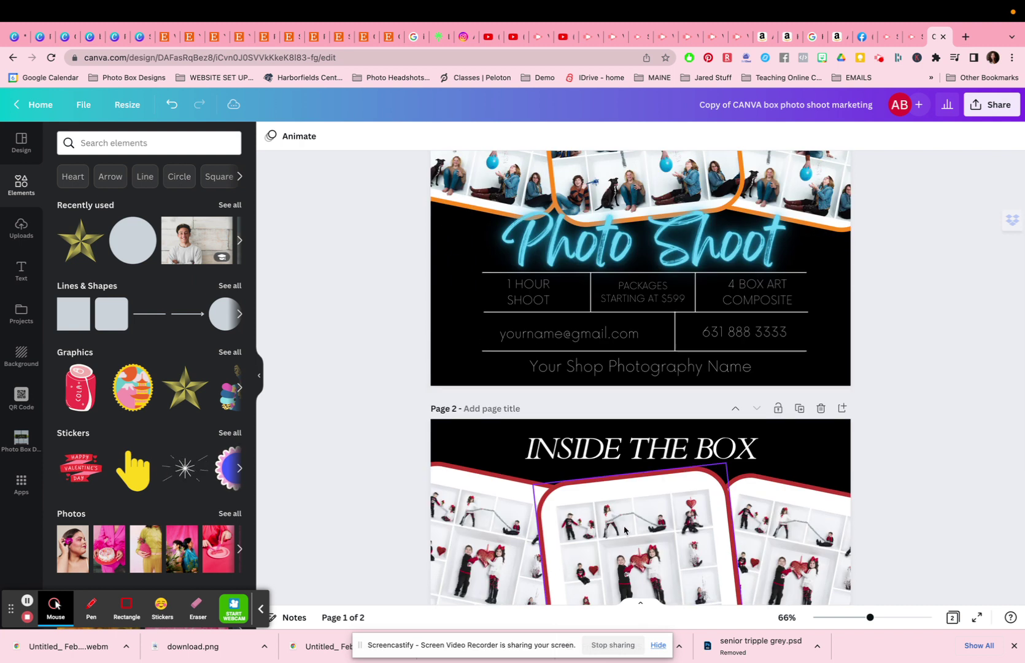
Step: Scroll down until page 2, with its red-bordered Valentine collages and Mini Session title, fills the editor
scroll(625, 530, down, 3)
scroll(624, 530, down, 2)
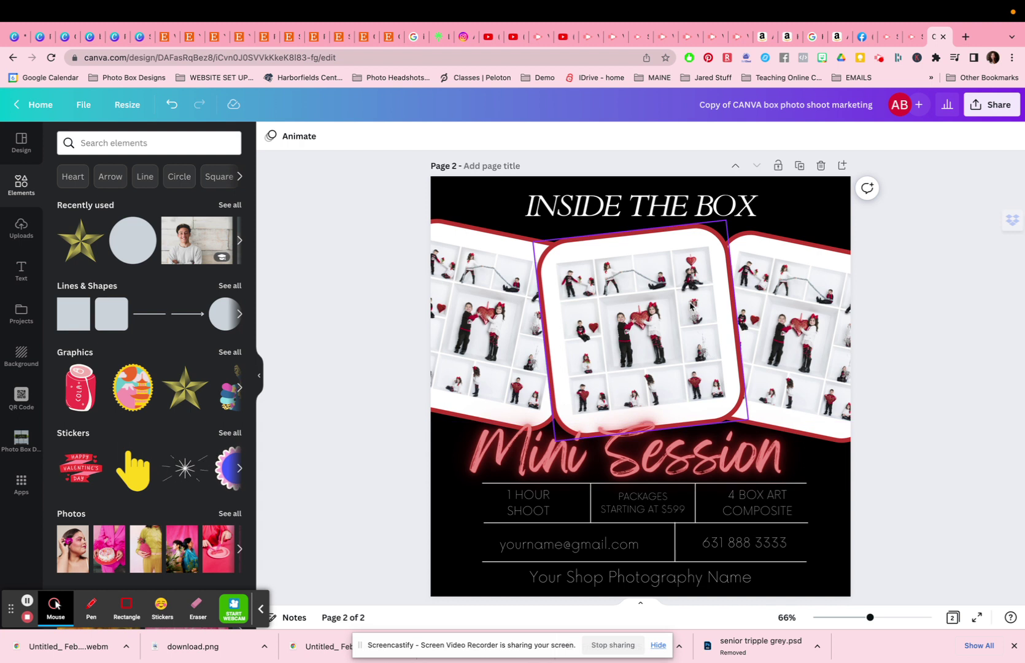
mouse_move(569, 645)
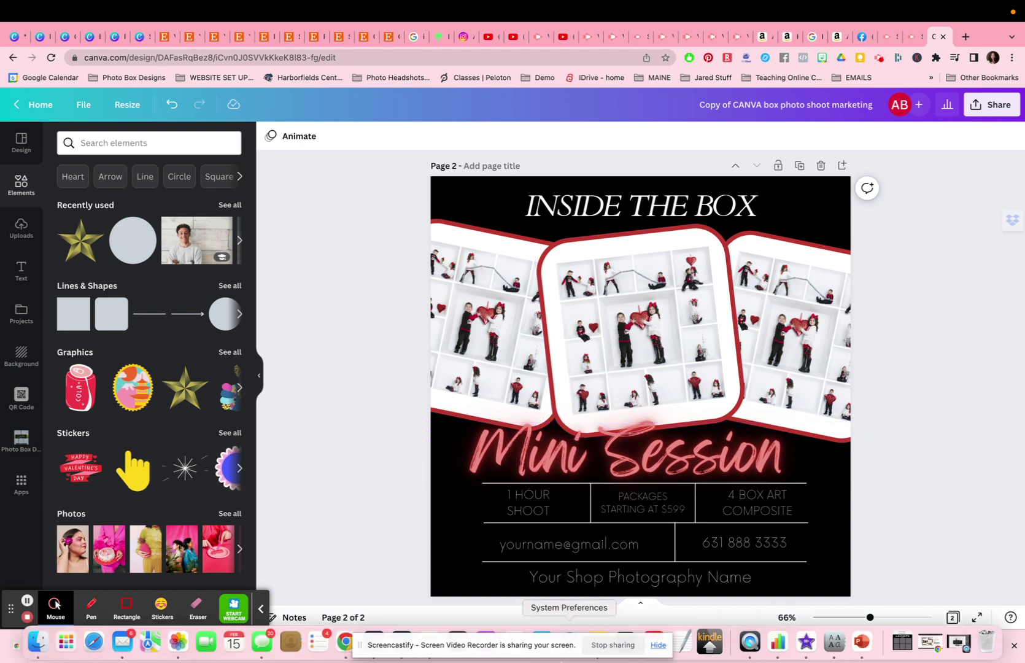